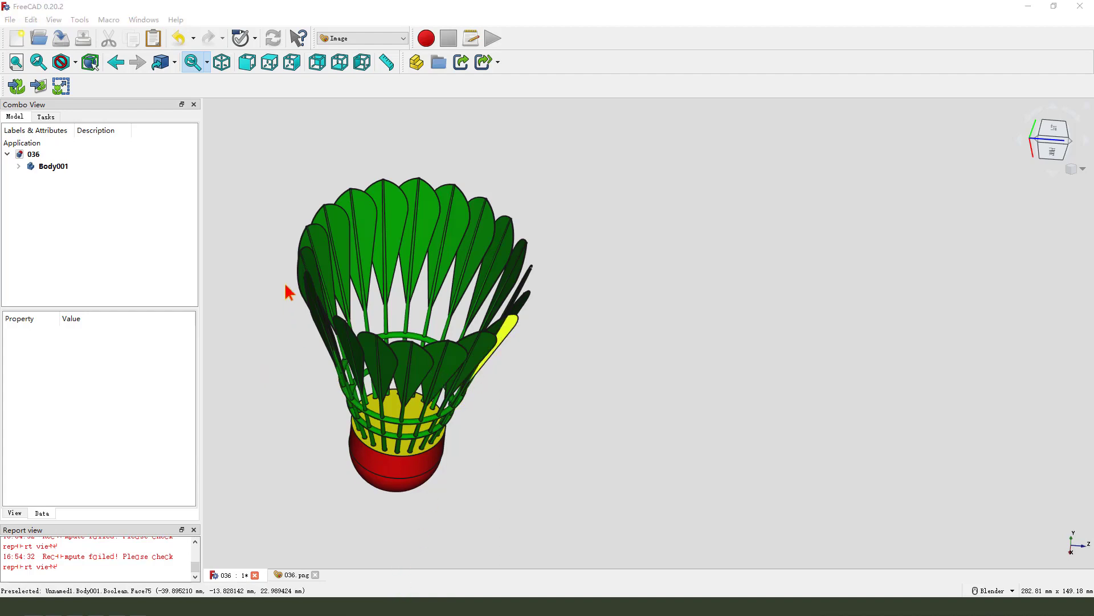
Step: Choose Part Design from the workbench list while the finished shuttlecock stays visible
{"action": "mouse_move", "coordinate": [282, 254]}
{"action": "left_mouse_down"}
{"action": "mouse_move", "coordinate": [591, 305]}
{"action": "mouse_move", "coordinate": [266, 320]}
{"action": "left_mouse_up"}
{"action": "mouse_move", "coordinate": [226, 229]}
{"action": "left_mouse_down"}
{"action": "mouse_move", "coordinate": [43, 11]}
{"action": "mouse_move", "coordinate": [97, 50]}
{"action": "left_mouse_up"}
{"action": "left_click", "coordinate": [368, 39]}
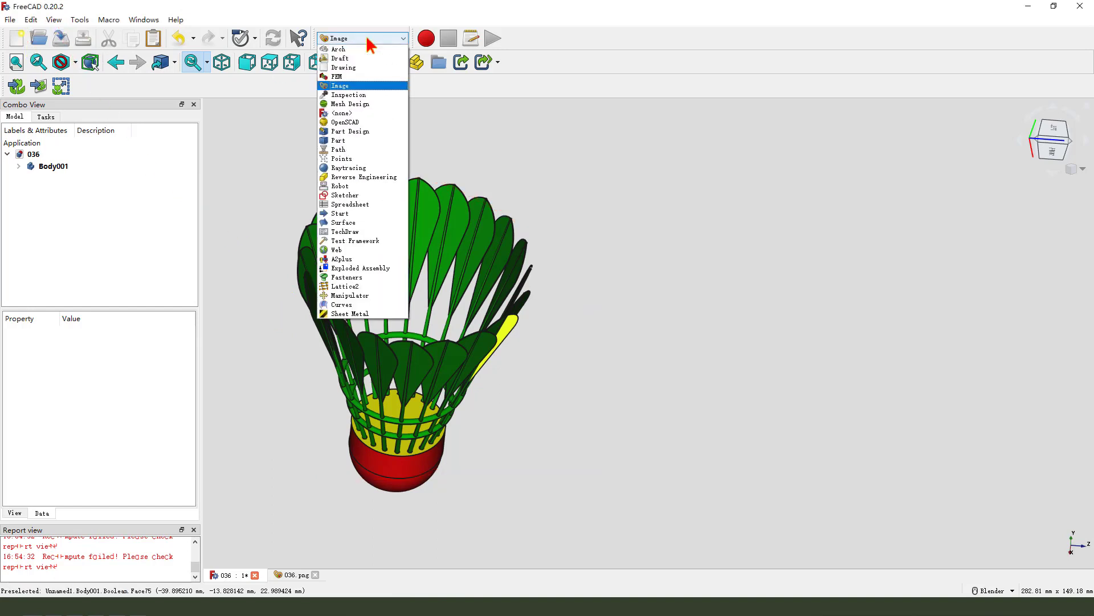
{"action": "left_click", "coordinate": [372, 132]}
Step: Create a new document and close the finished shuttlecock document, discarding its changes
{"action": "middle_click_drag", "start_coordinate": [522, 296], "coordinate": [490, 268]}
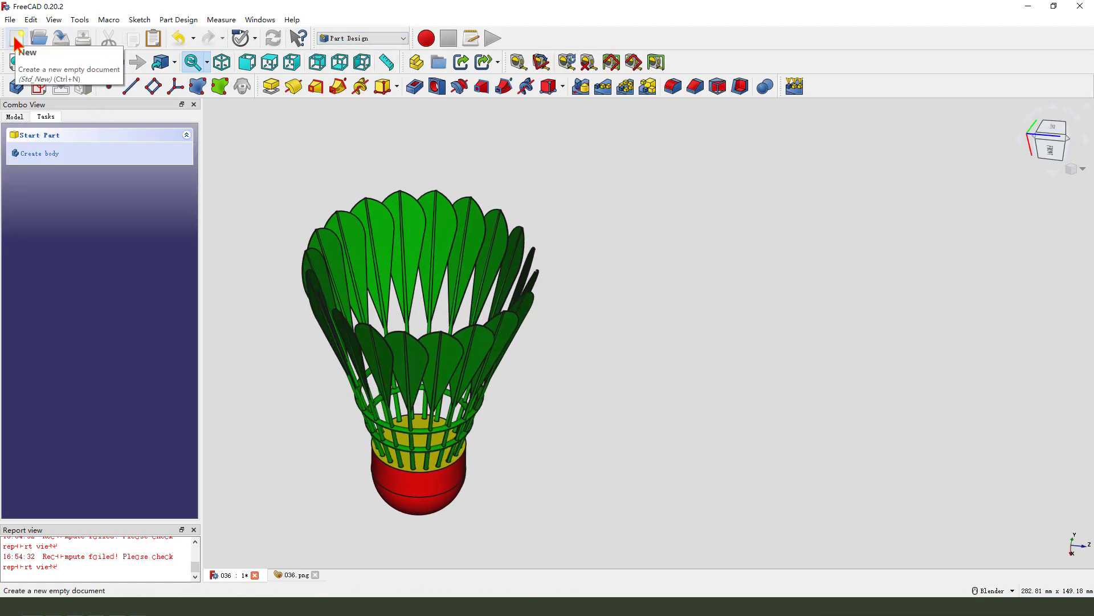
{"action": "left_click", "coordinate": [15, 41]}
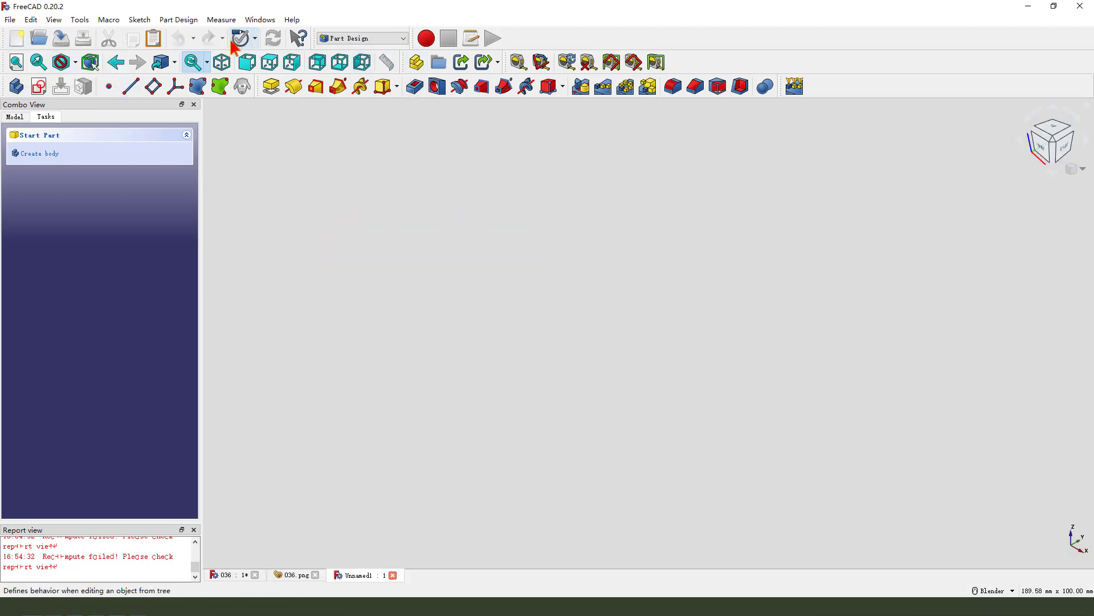
{"action": "left_click", "coordinate": [254, 575]}
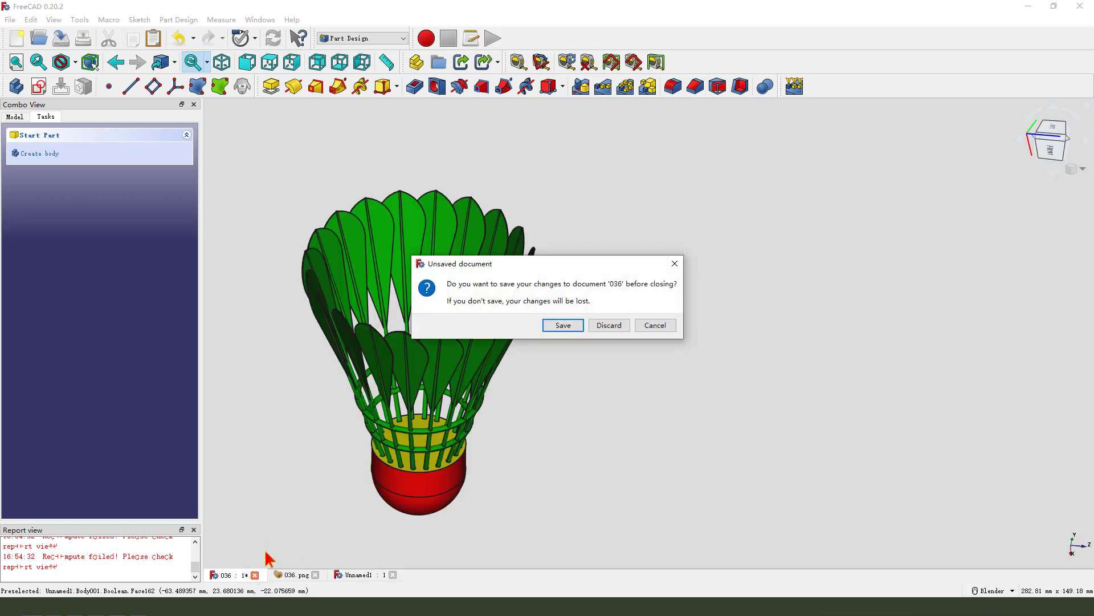
{"action": "left_click", "coordinate": [605, 332]}
{"action": "left_click", "coordinate": [603, 329]}
Step: Tile the windows so the new document sits beside the 036.png reference drawing
{"action": "left_click", "coordinate": [254, 18]}
{"action": "left_click", "coordinate": [272, 65]}
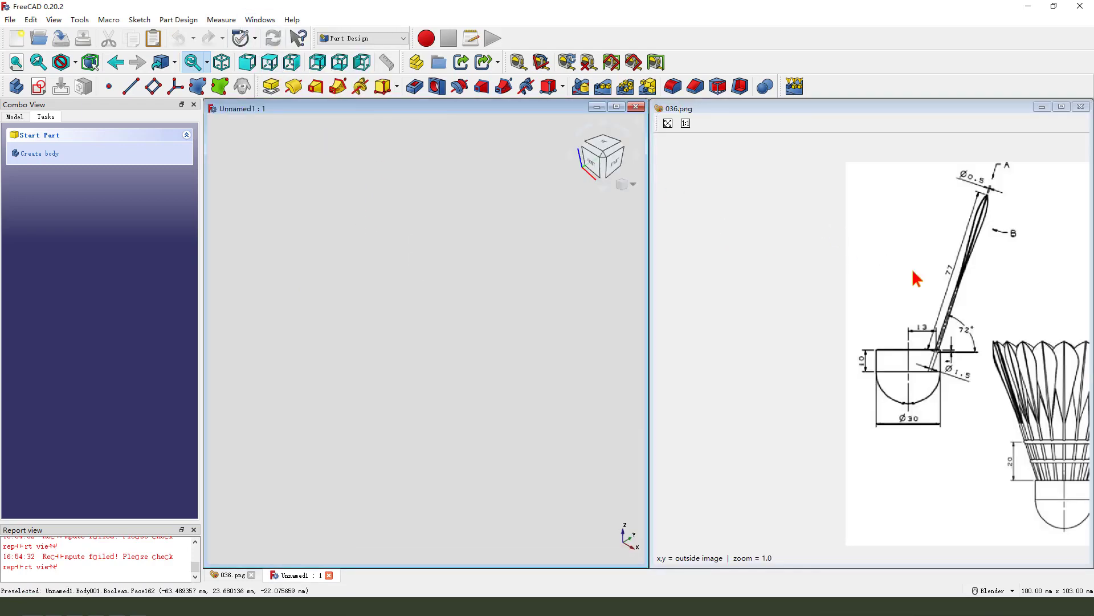
{"action": "scroll", "coordinate": [984, 313], "scroll_direction": "down", "scroll_amount": 2}
{"action": "scroll", "coordinate": [831, 298], "scroll_direction": "down", "scroll_amount": 3}
{"action": "scroll", "coordinate": [860, 353], "scroll_direction": "up", "scroll_amount": 10}
{"action": "scroll", "coordinate": [859, 353], "scroll_direction": "down", "scroll_amount": 10}
{"action": "scroll", "coordinate": [860, 352], "scroll_direction": "up", "scroll_amount": 5}
{"action": "left_click_drag", "start_coordinate": [860, 352], "coordinate": [865, 378]}
{"action": "mouse_move", "coordinate": [683, 361]}
{"action": "left_mouse_down"}
{"action": "mouse_move", "coordinate": [684, 351]}
{"action": "mouse_move", "coordinate": [874, 337]}
{"action": "mouse_move", "coordinate": [710, 415]}
{"action": "left_mouse_up"}
{"action": "left_click_drag", "start_coordinate": [832, 473], "coordinate": [955, 453]}
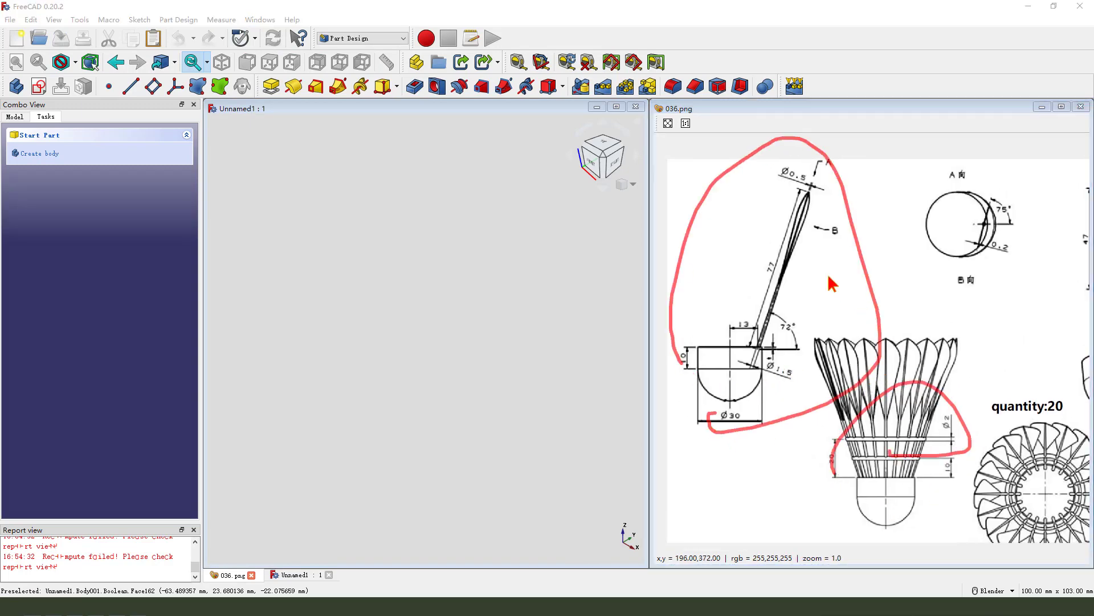
{"action": "key", "text": "Escape"}
Step: Create a Body and attach a new empty sketch to its XZ_Plane
{"action": "left_click", "coordinate": [16, 117]}
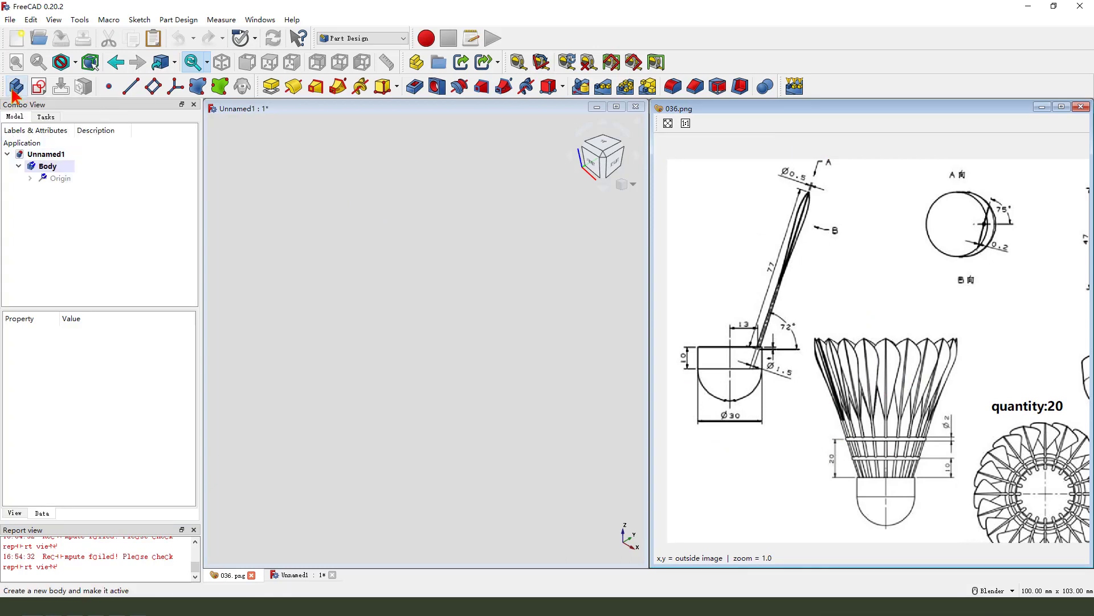
{"action": "left_click", "coordinate": [13, 91]}
{"action": "left_click", "coordinate": [41, 84]}
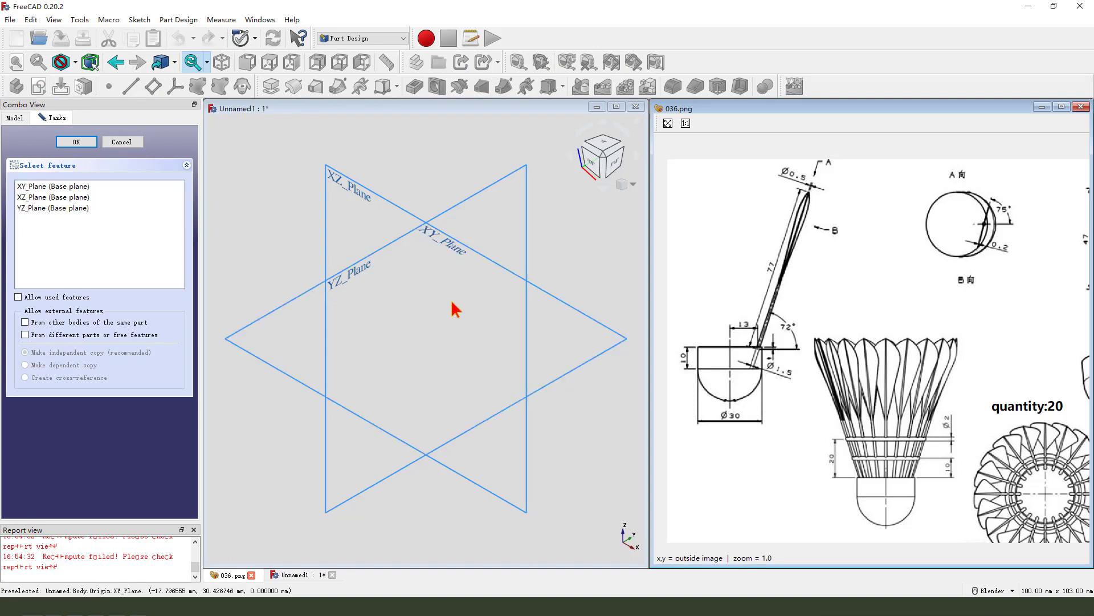
{"action": "mouse_move", "coordinate": [305, 153]}
{"action": "left_mouse_down"}
{"action": "mouse_move", "coordinate": [337, 198]}
{"action": "mouse_move", "coordinate": [326, 212]}
{"action": "left_mouse_up"}
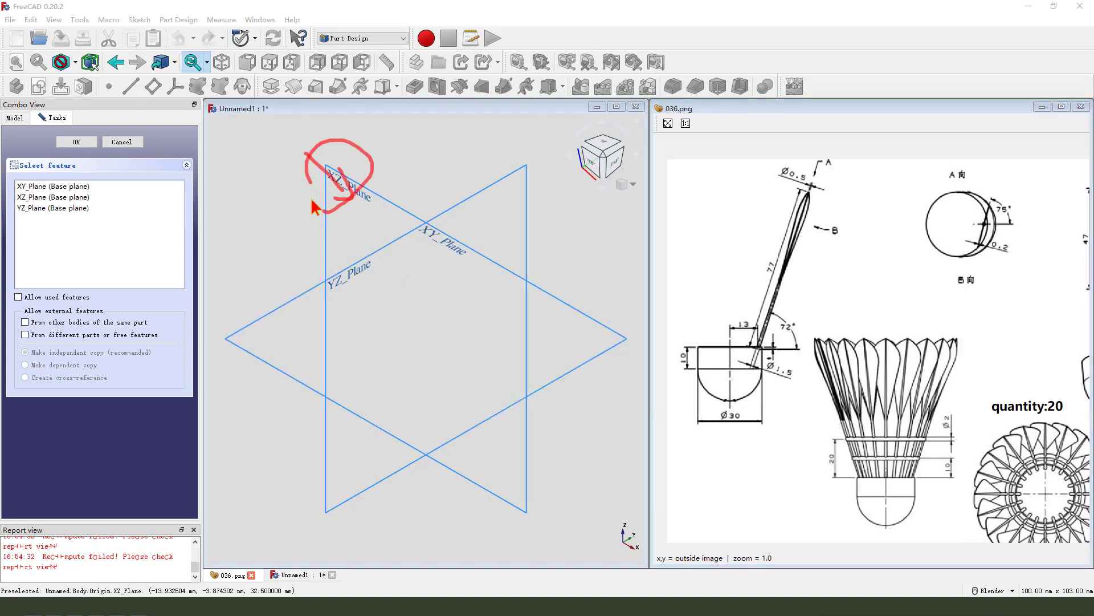
{"action": "left_click", "coordinate": [368, 197]}
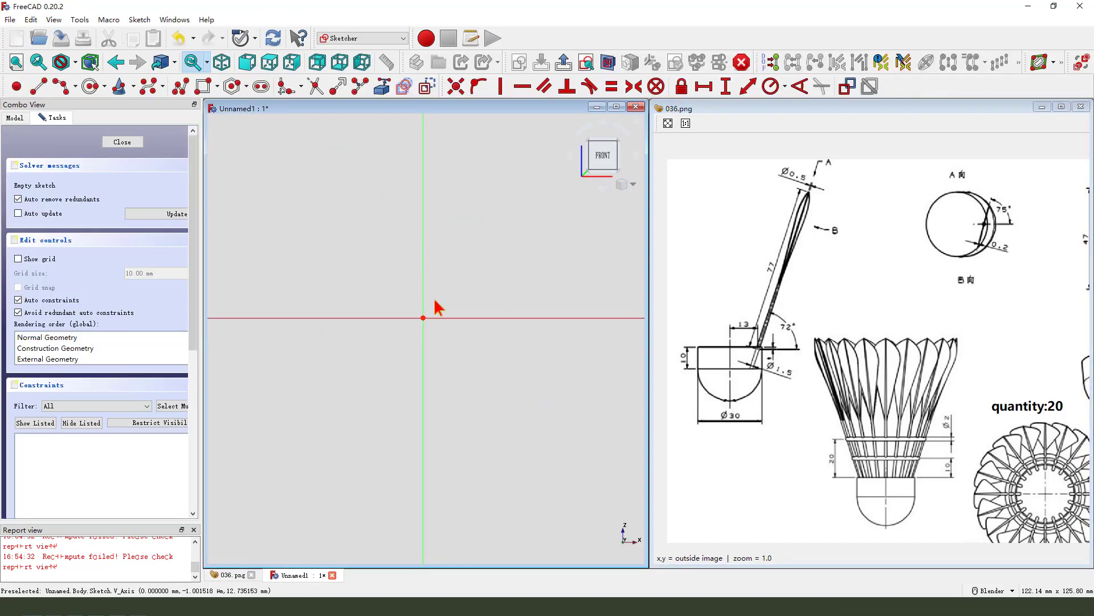
{"action": "scroll", "coordinate": [447, 364], "scroll_direction": "up", "scroll_amount": 2}
{"action": "mouse_move", "coordinate": [724, 446]}
{"action": "left_mouse_down"}
{"action": "mouse_move", "coordinate": [690, 415]}
{"action": "mouse_move", "coordinate": [793, 393]}
{"action": "mouse_move", "coordinate": [741, 440]}
{"action": "left_mouse_up"}
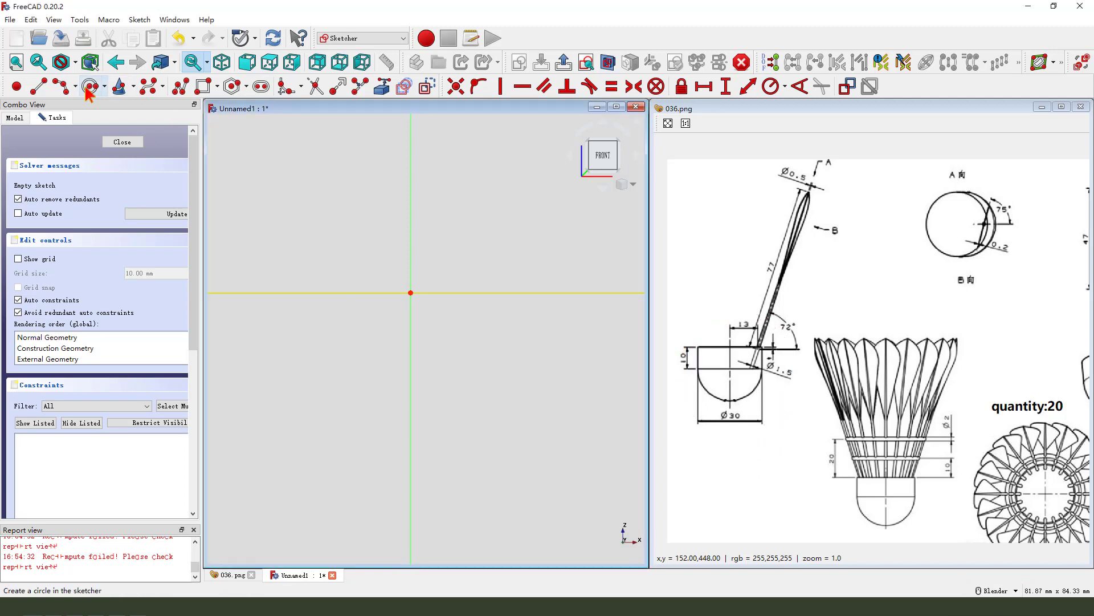
Step: Draw the top line from the origin, the vertical side, and an arc curving toward the axis
{"action": "left_click", "coordinate": [41, 92]}
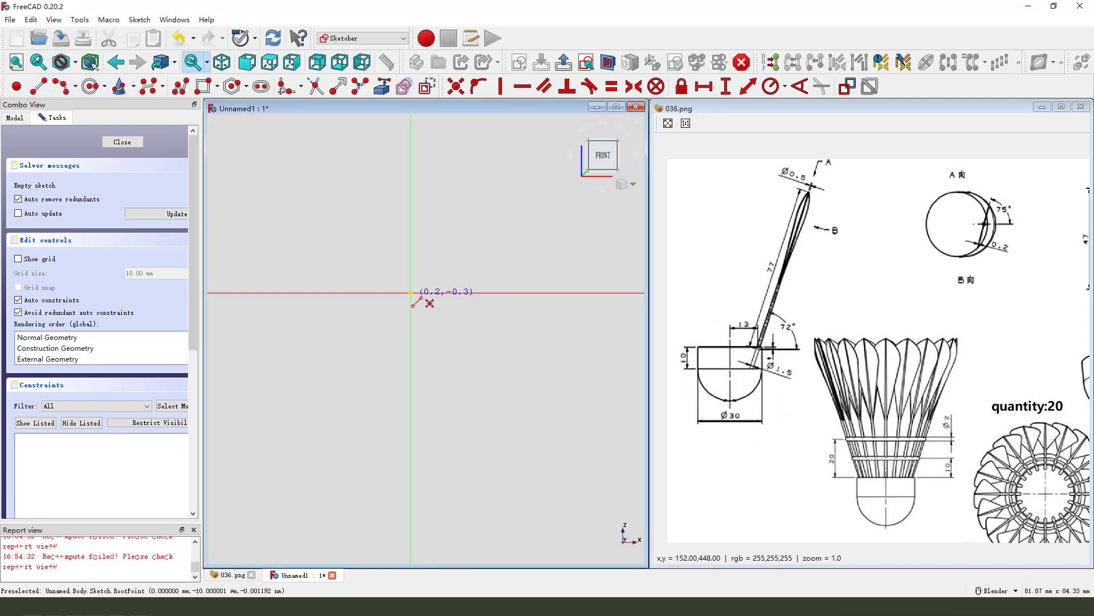
{"action": "left_click", "coordinate": [410, 293]}
{"action": "left_click", "coordinate": [486, 294]}
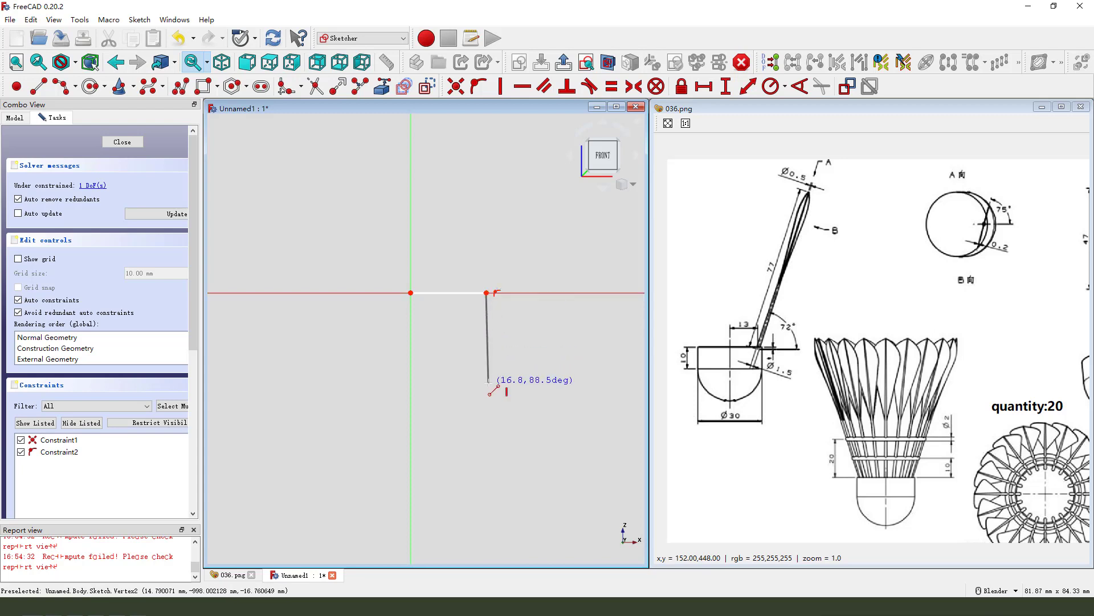
{"action": "left_click", "coordinate": [487, 383]}
{"action": "left_click", "coordinate": [61, 87]}
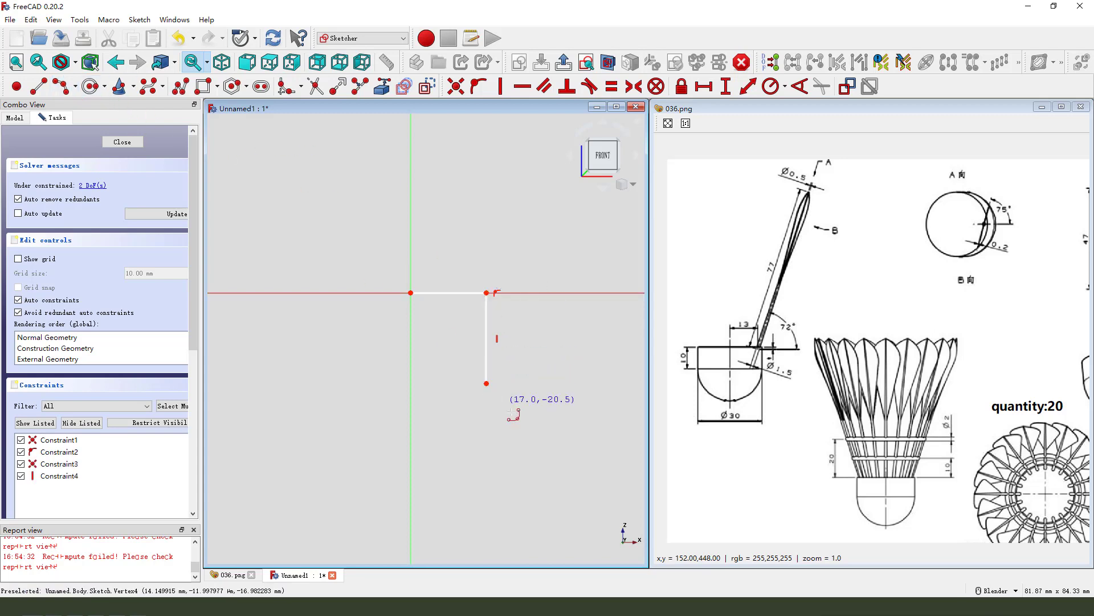
{"action": "left_click", "coordinate": [486, 383]}
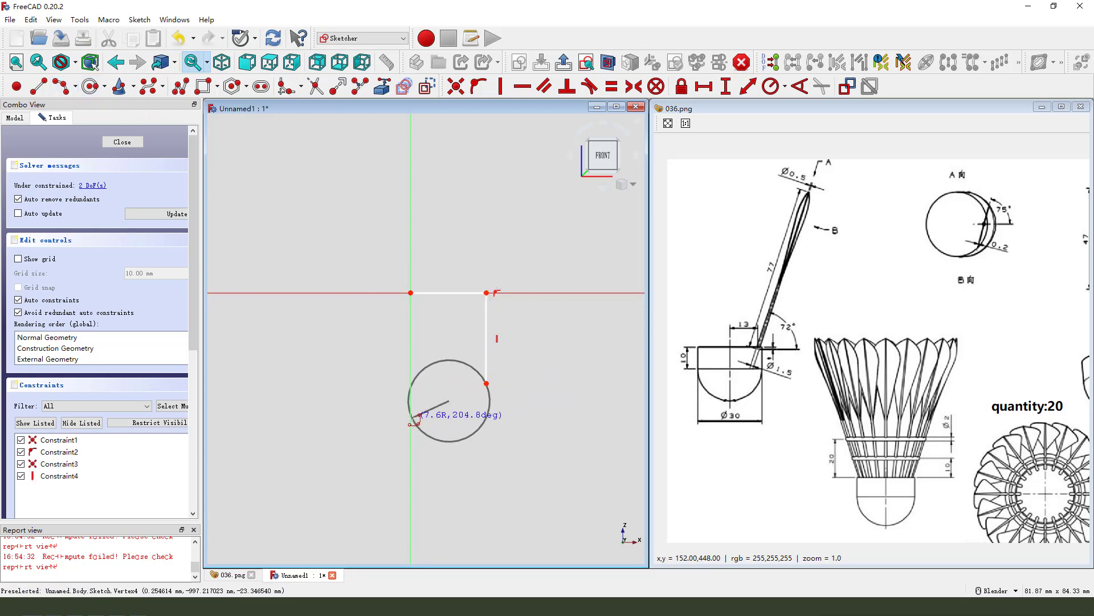
{"action": "left_click", "coordinate": [411, 418]}
{"action": "left_click", "coordinate": [450, 415]}
{"action": "right_click", "coordinate": [414, 422]}
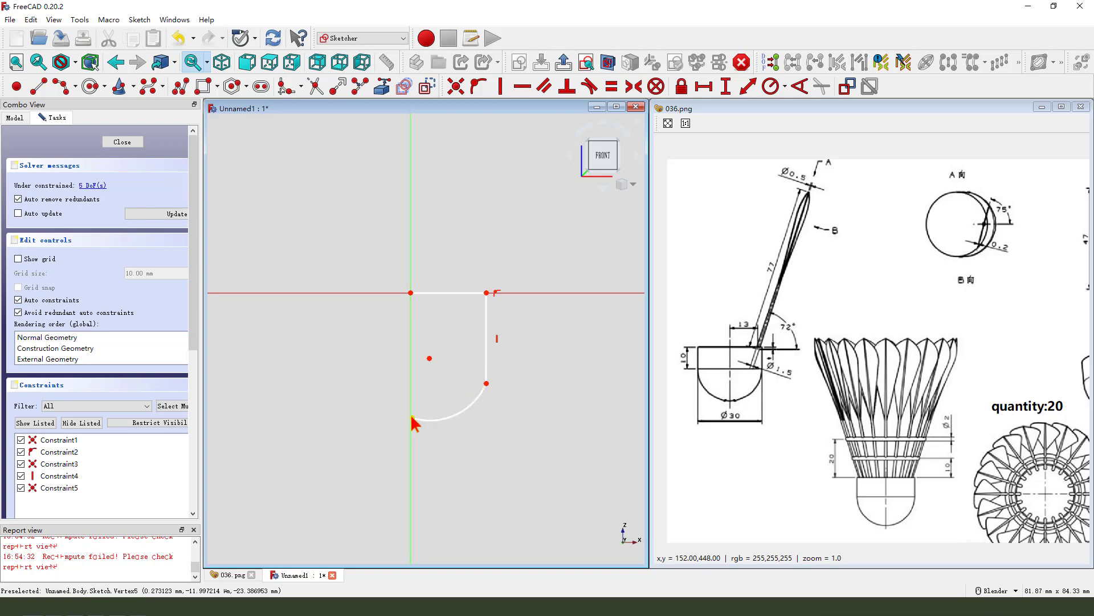
Step: Put the arc's centre and end on the vertical axis and make it tangent to the side
{"action": "left_click", "coordinate": [413, 419]}
{"action": "left_click", "coordinate": [430, 359]}
{"action": "left_click", "coordinate": [410, 267]}
{"action": "left_click", "coordinate": [479, 86]}
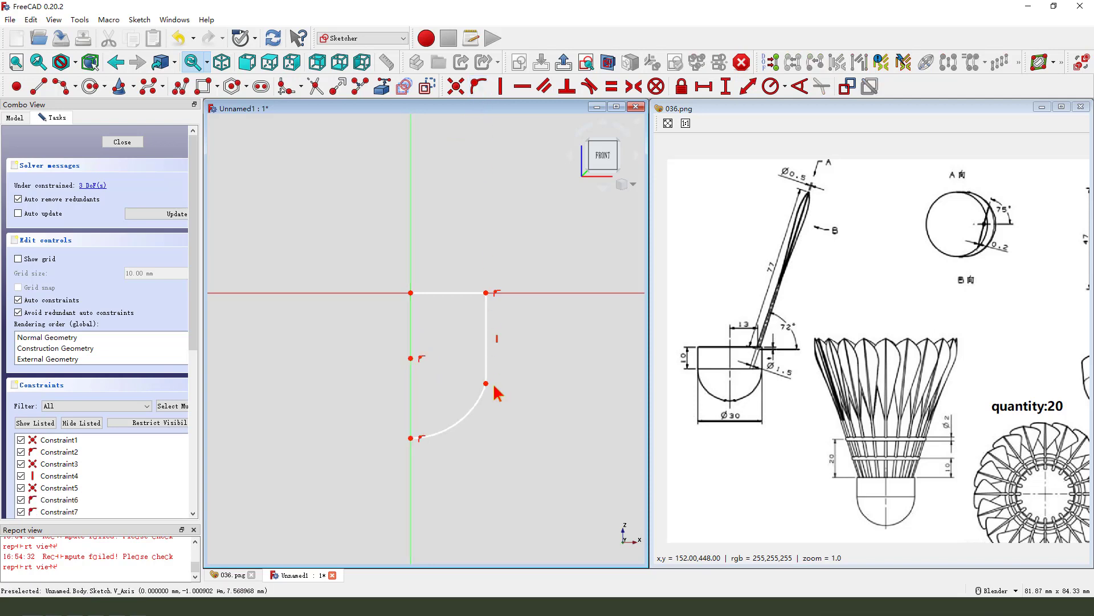
{"action": "left_click", "coordinate": [487, 399]}
{"action": "left_click", "coordinate": [486, 359]}
{"action": "left_click", "coordinate": [587, 100]}
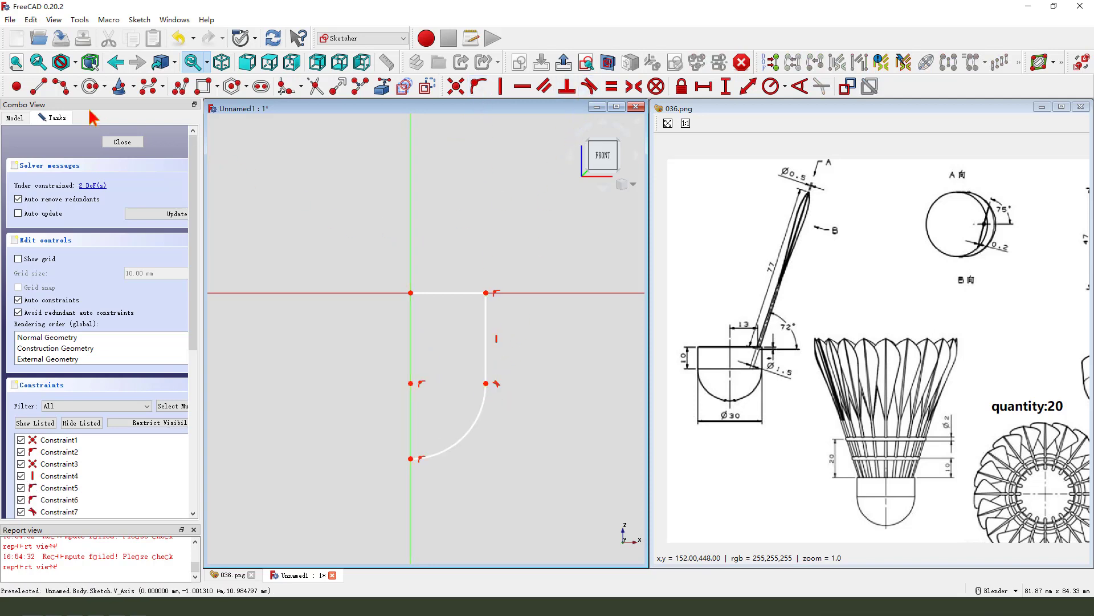
Step: Close the profile with a line down the vertical axis from the origin to the arc
{"action": "left_click", "coordinate": [38, 86]}
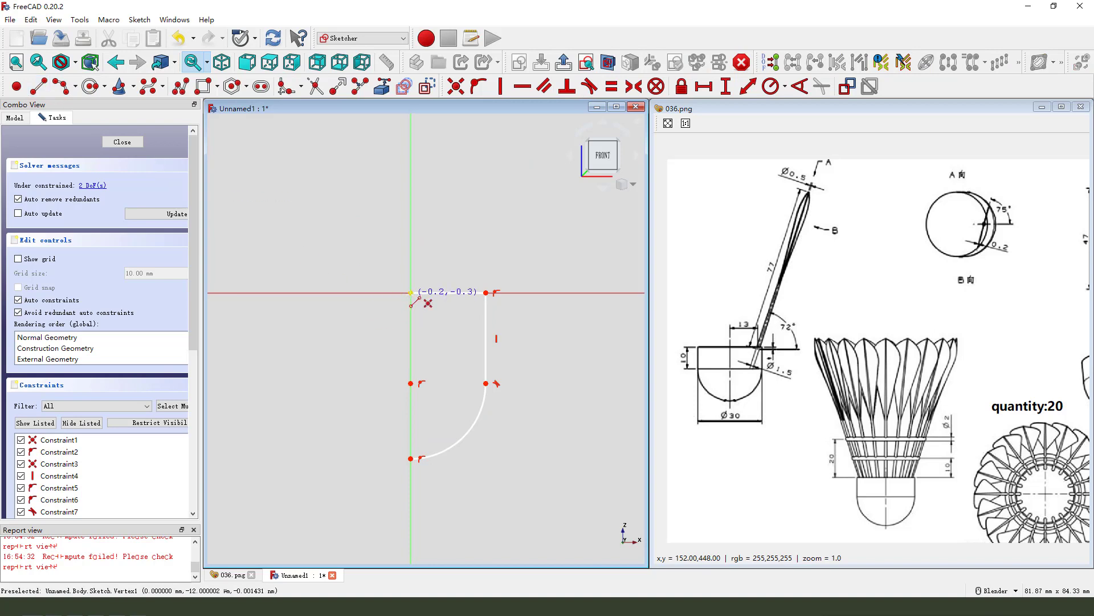
{"action": "left_click", "coordinate": [410, 292]}
{"action": "left_click", "coordinate": [411, 458]}
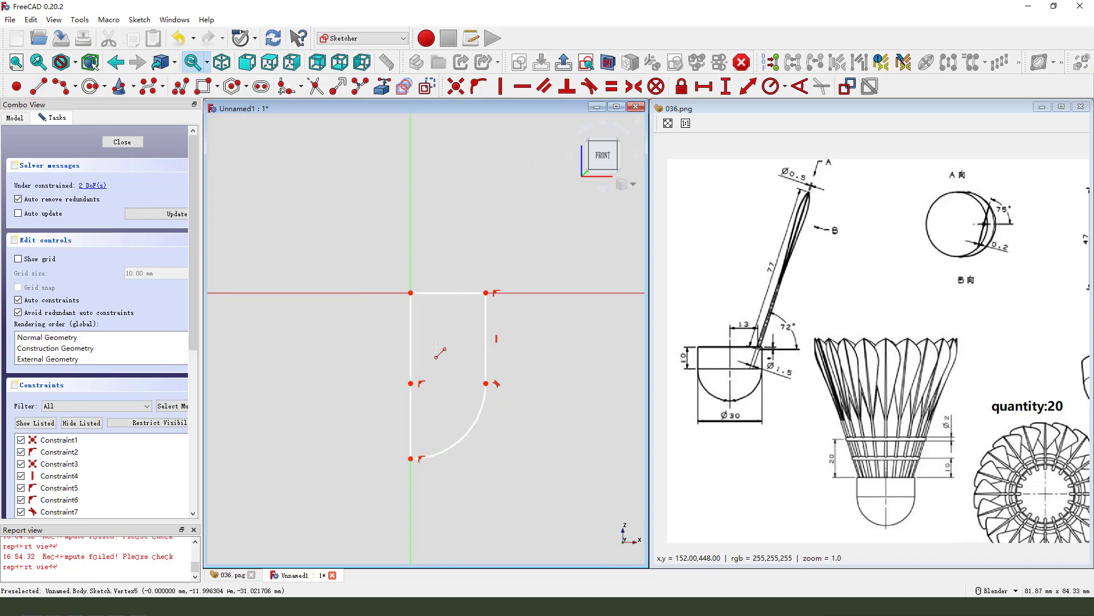
{"action": "key", "text": "Escape"}
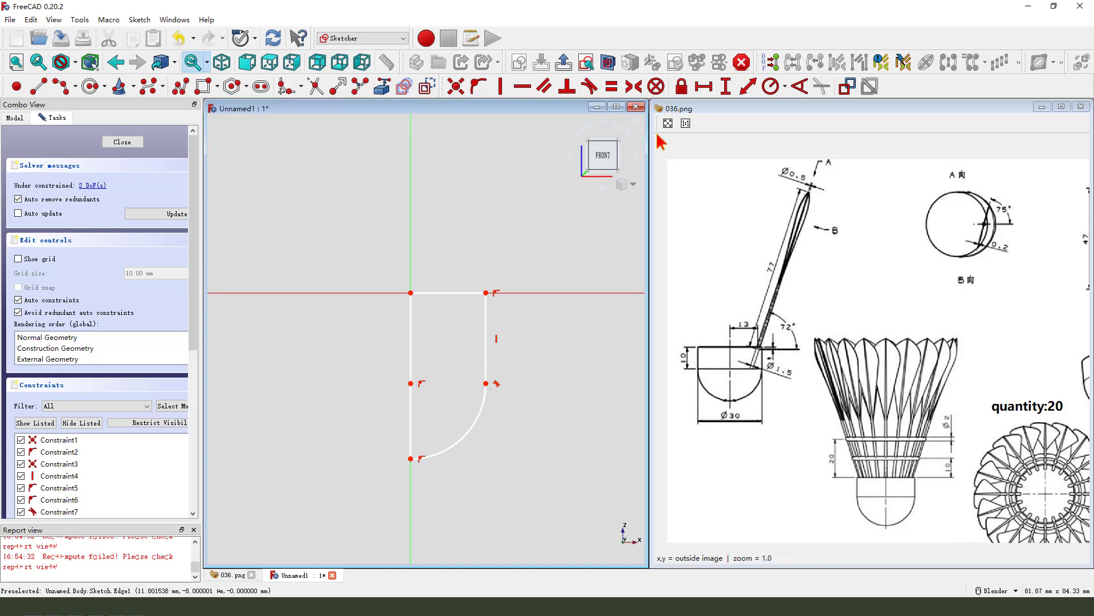
Step: Dimension the top line as 15 mm horizontal and the right side as 10 mm vertical
{"action": "left_click", "coordinate": [464, 293]}
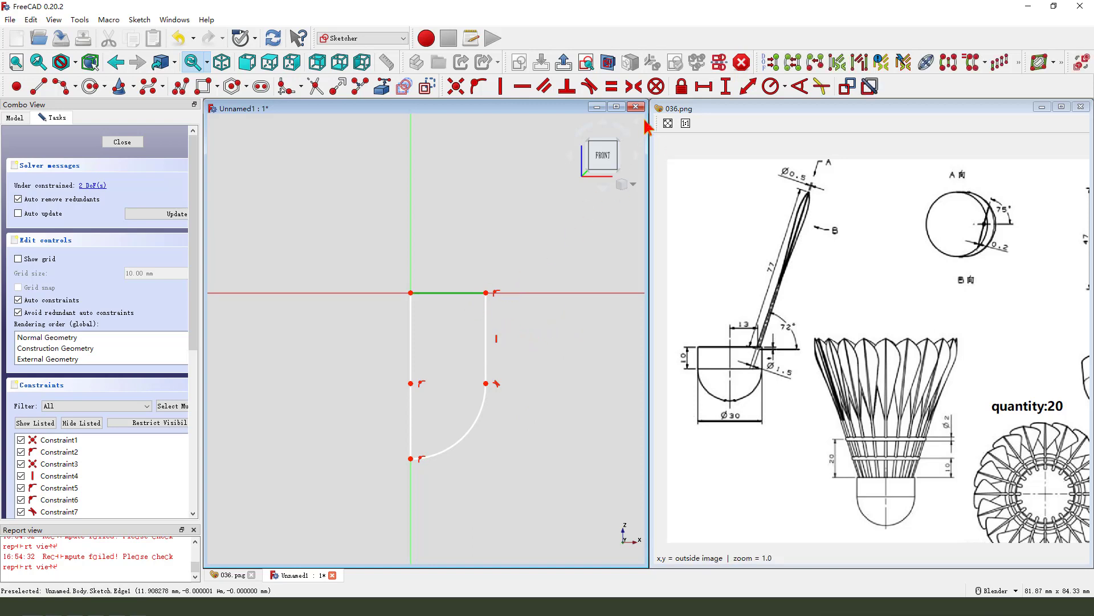
{"action": "left_click", "coordinate": [706, 87]}
{"action": "type", "text": "15"}
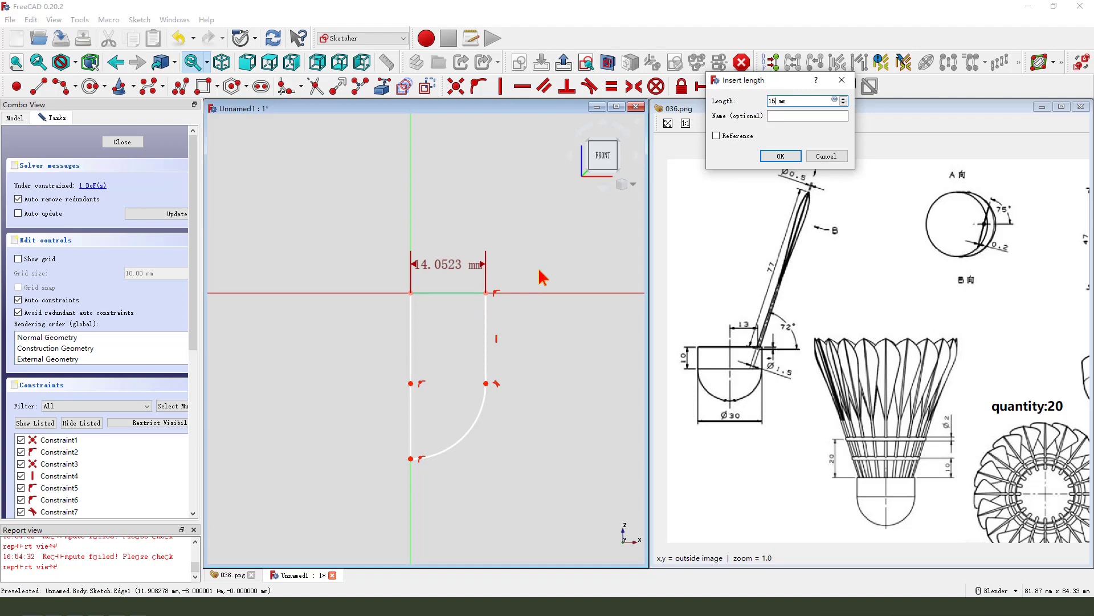
{"action": "key", "text": "Return"}
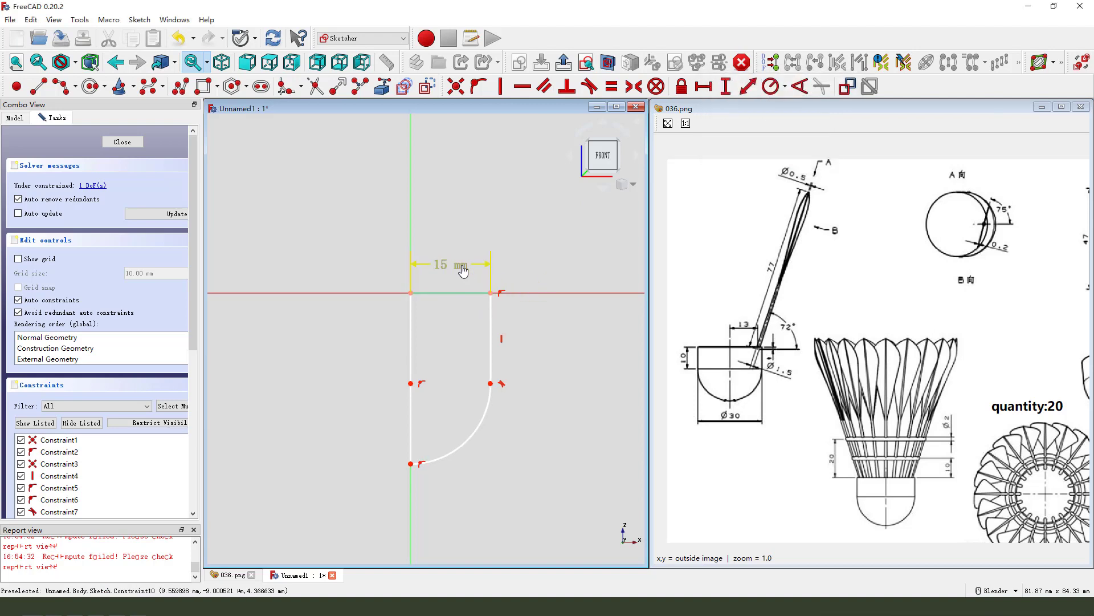
{"action": "left_click_drag", "start_coordinate": [459, 269], "coordinate": [470, 269]}
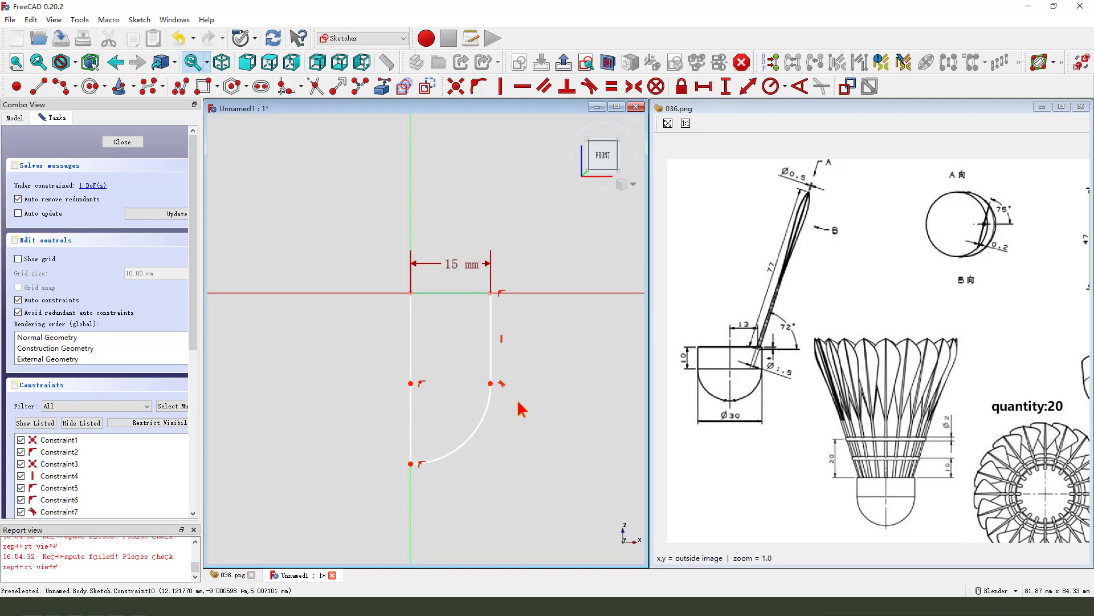
{"action": "left_click", "coordinate": [490, 325]}
{"action": "left_click", "coordinate": [727, 87]}
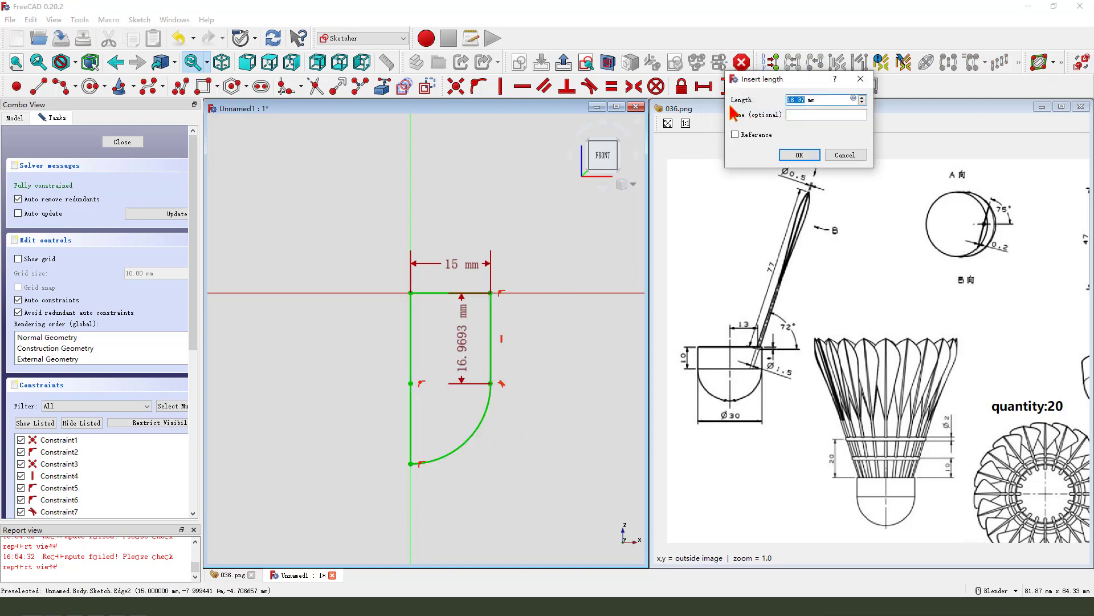
{"action": "key", "text": "Return"}
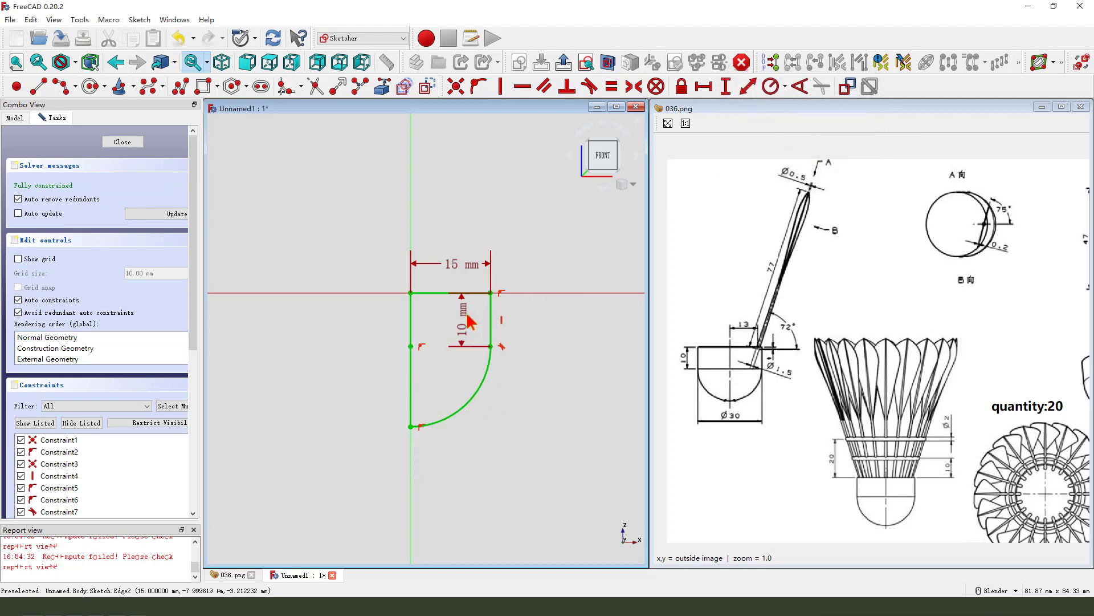
{"action": "left_click_drag", "start_coordinate": [463, 316], "coordinate": [534, 316]}
{"action": "left_click_drag", "start_coordinate": [454, 268], "coordinate": [456, 260]}
Step: Close the sketch, revolve it a full 360° into the cork base, and show the model tree
{"action": "left_click", "coordinate": [563, 61]}
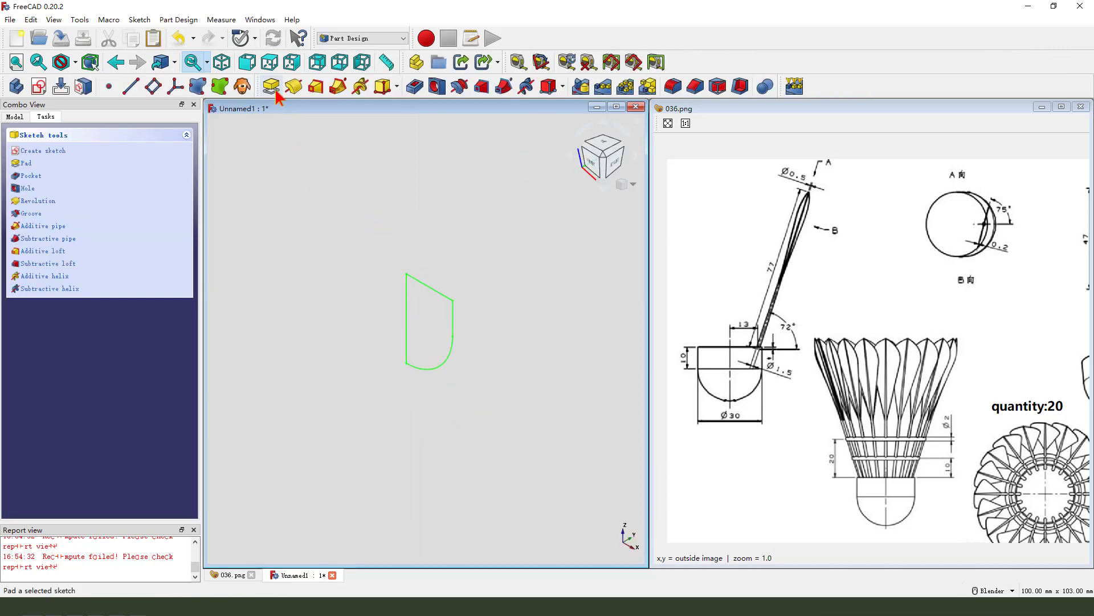
{"action": "left_click", "coordinate": [294, 88]}
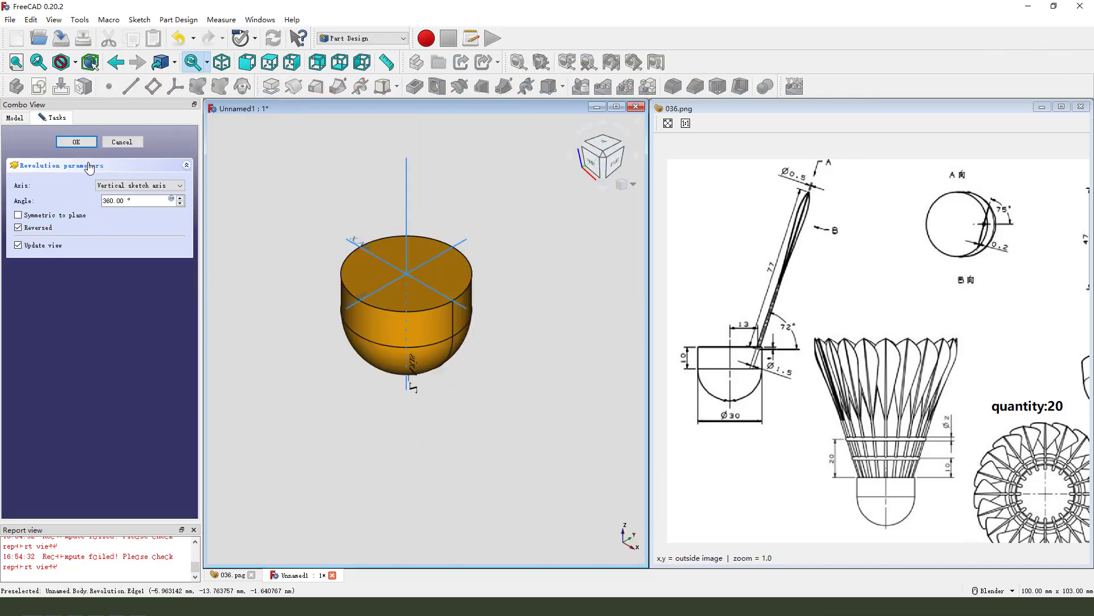
{"action": "left_click", "coordinate": [76, 141]}
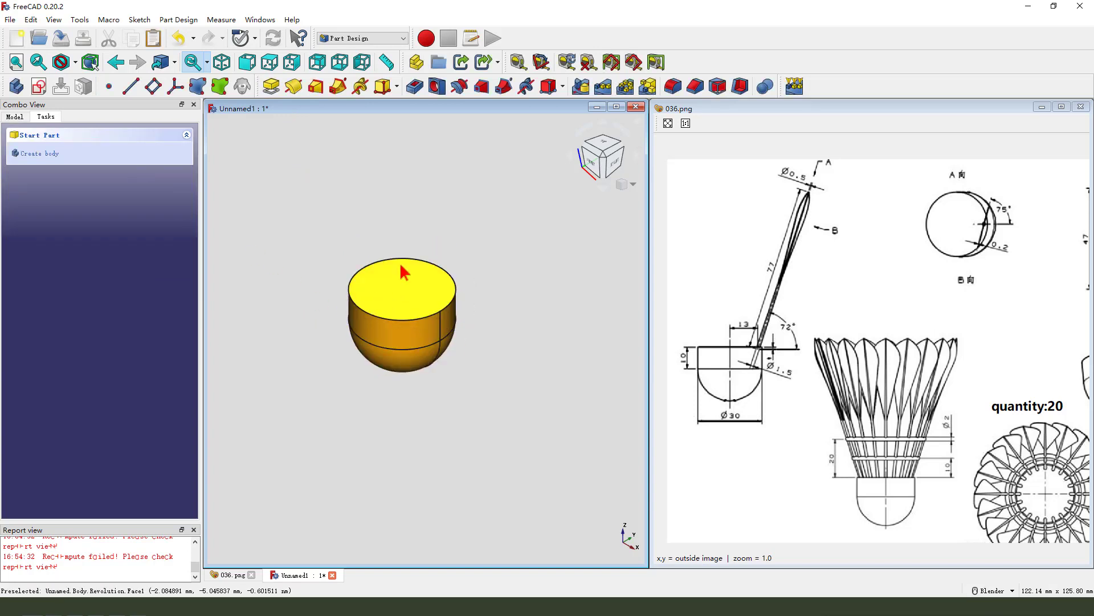
{"action": "left_click", "coordinate": [9, 116]}
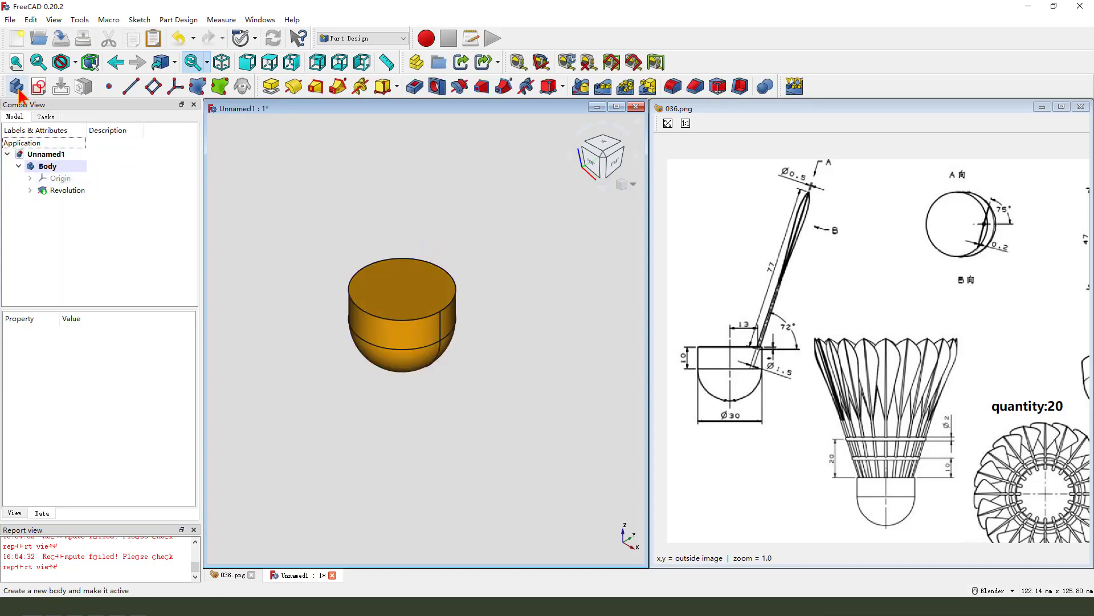
Step: Create Body001 with a sketch on its XZ plane and hide the cork base Body
{"action": "left_click", "coordinate": [17, 90]}
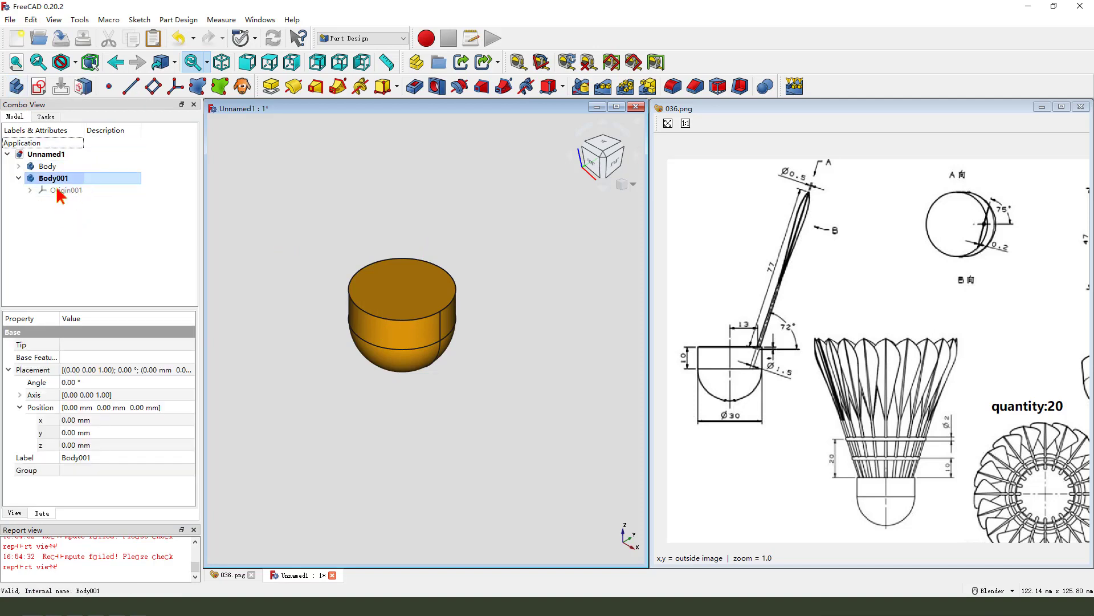
{"action": "left_click", "coordinate": [41, 90]}
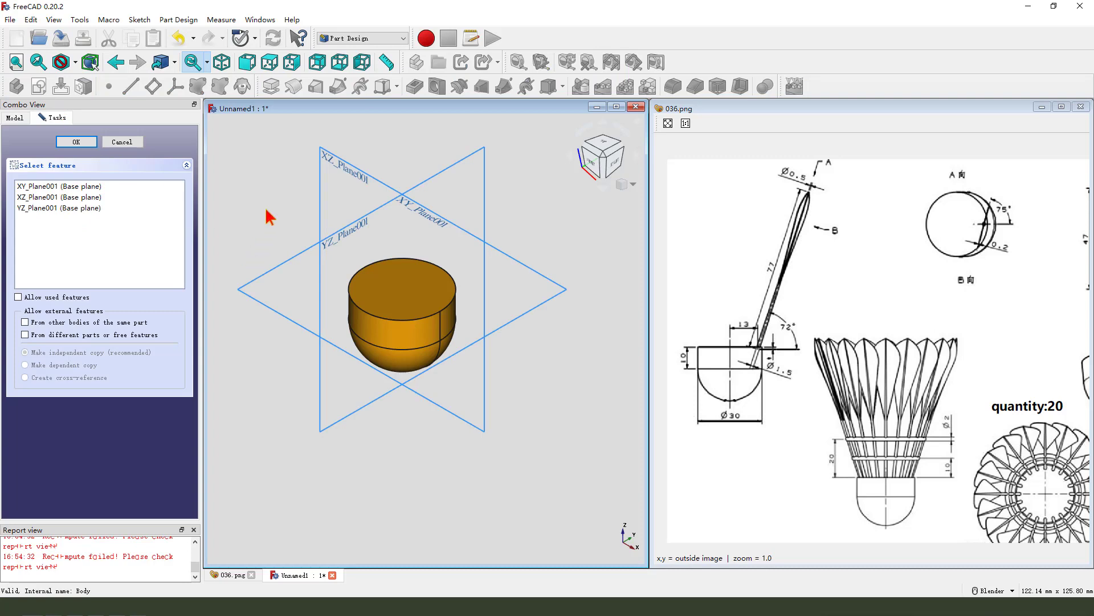
{"action": "left_click", "coordinate": [331, 164]}
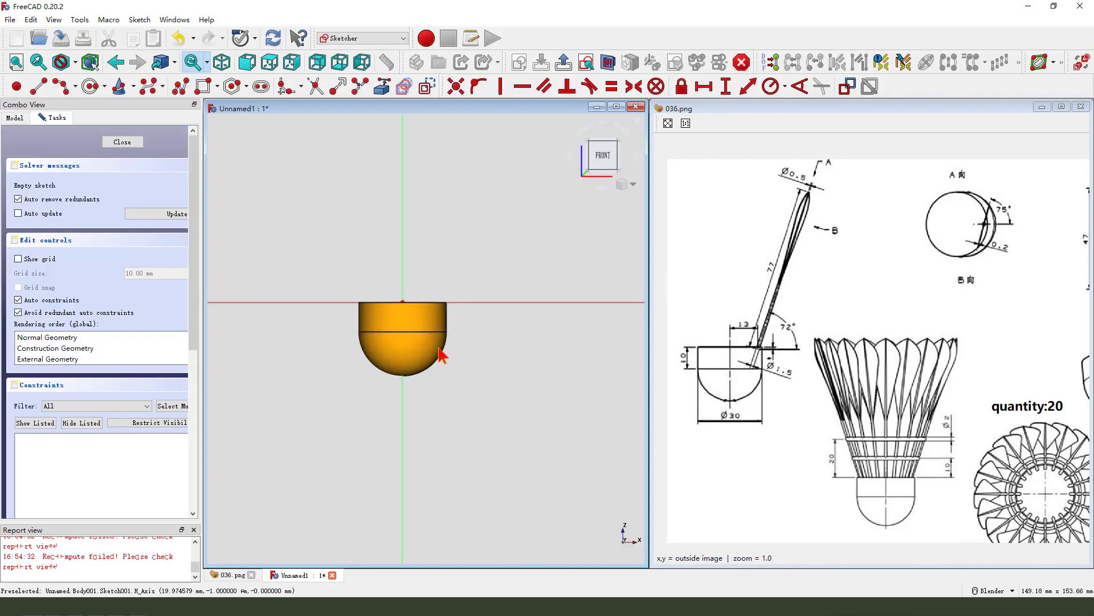
{"action": "left_click", "coordinate": [15, 118]}
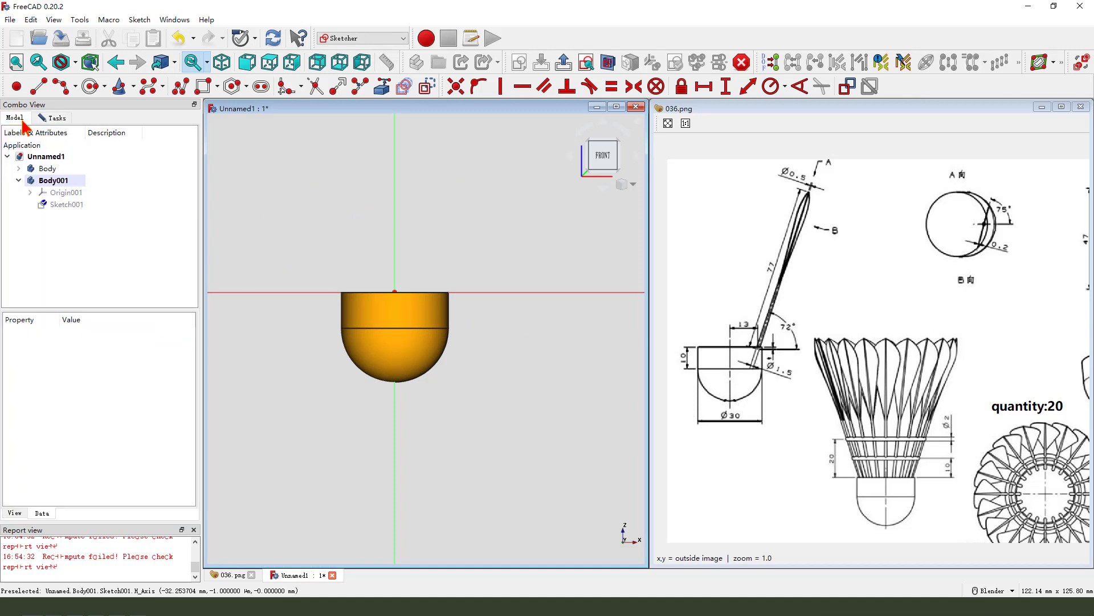
{"action": "left_click", "coordinate": [54, 169]}
{"action": "key", "text": "space"}
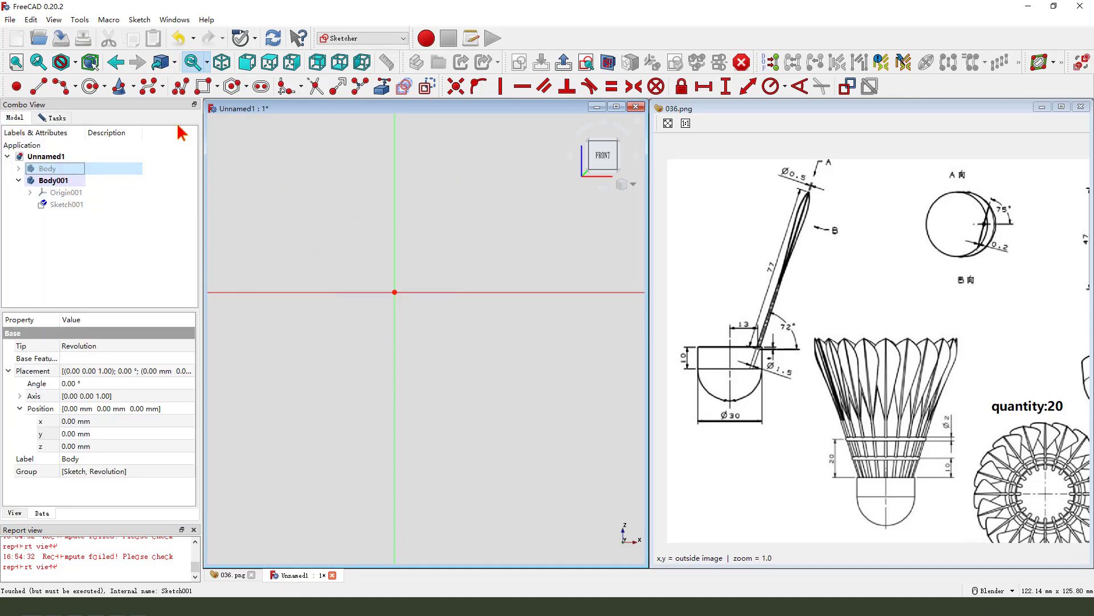
Step: Draw a slanted line starting on the horizontal axis, 13 mm from the origin
{"action": "left_click", "coordinate": [61, 86]}
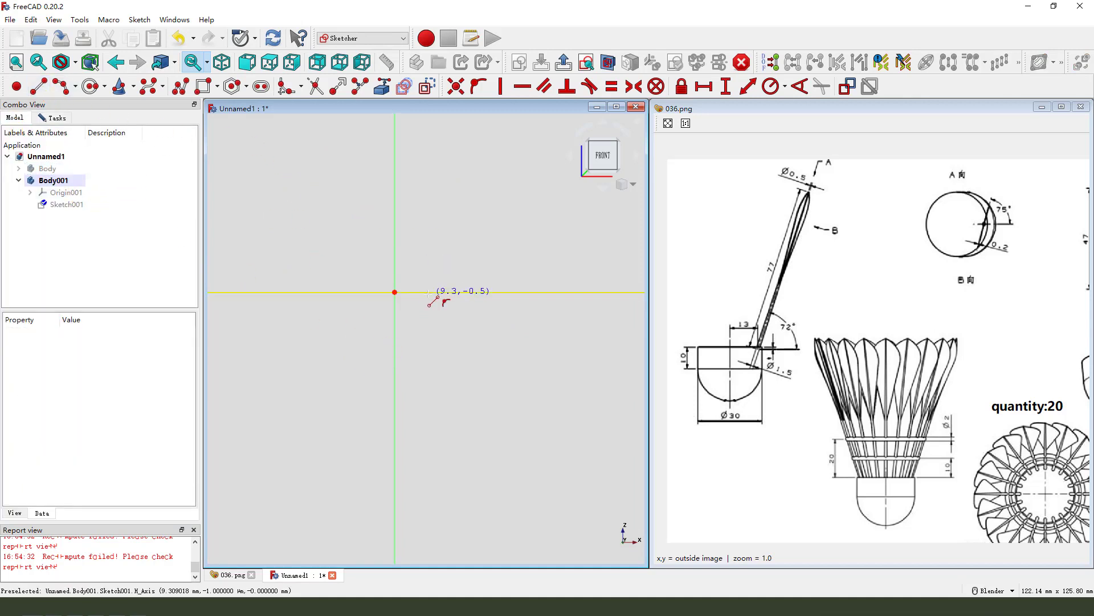
{"action": "left_click", "coordinate": [429, 292]}
{"action": "left_click", "coordinate": [491, 177]}
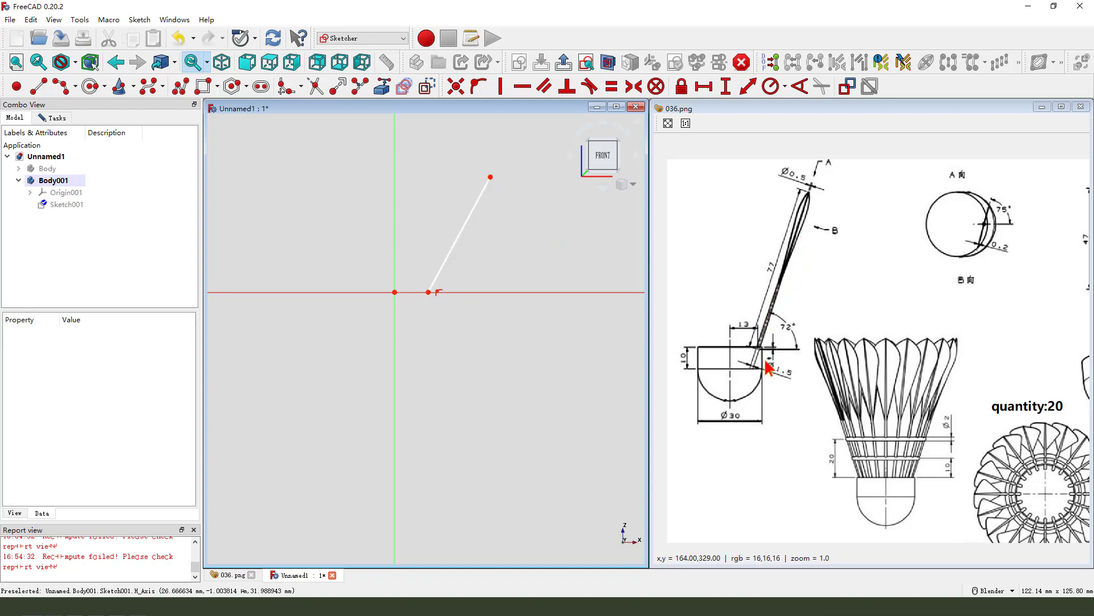
{"action": "left_click_drag", "start_coordinate": [767, 368], "coordinate": [790, 329]}
{"action": "mouse_move", "coordinate": [751, 273]}
{"action": "left_mouse_down"}
{"action": "mouse_move", "coordinate": [770, 251]}
{"action": "mouse_move", "coordinate": [756, 285]}
{"action": "left_mouse_up"}
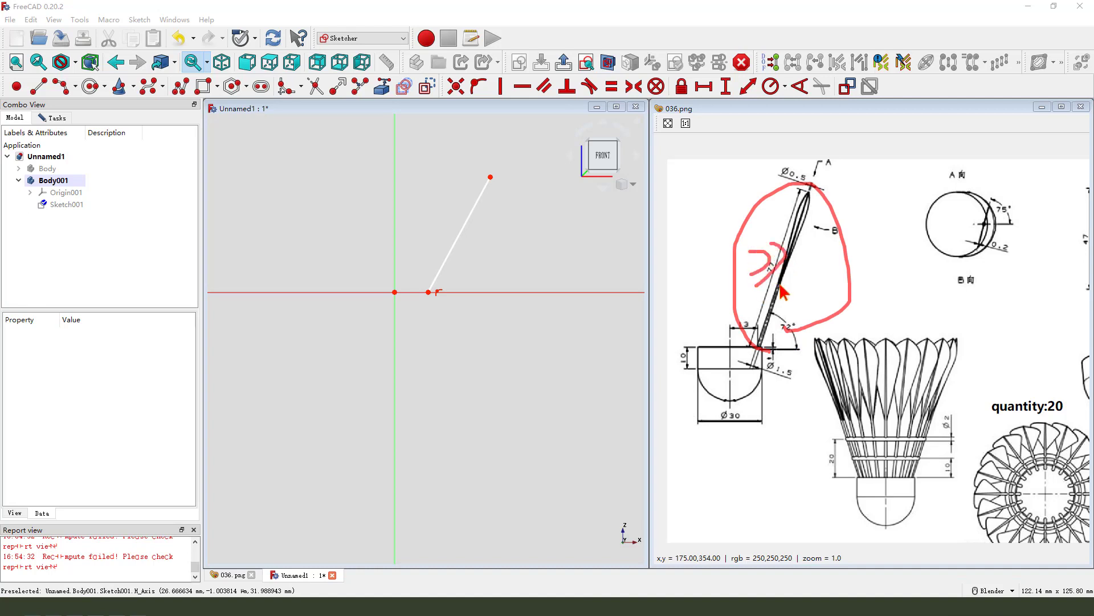
{"action": "scroll", "coordinate": [433, 295], "scroll_direction": "up", "scroll_amount": 2}
{"action": "left_click", "coordinate": [432, 293]}
{"action": "left_click", "coordinate": [381, 293]}
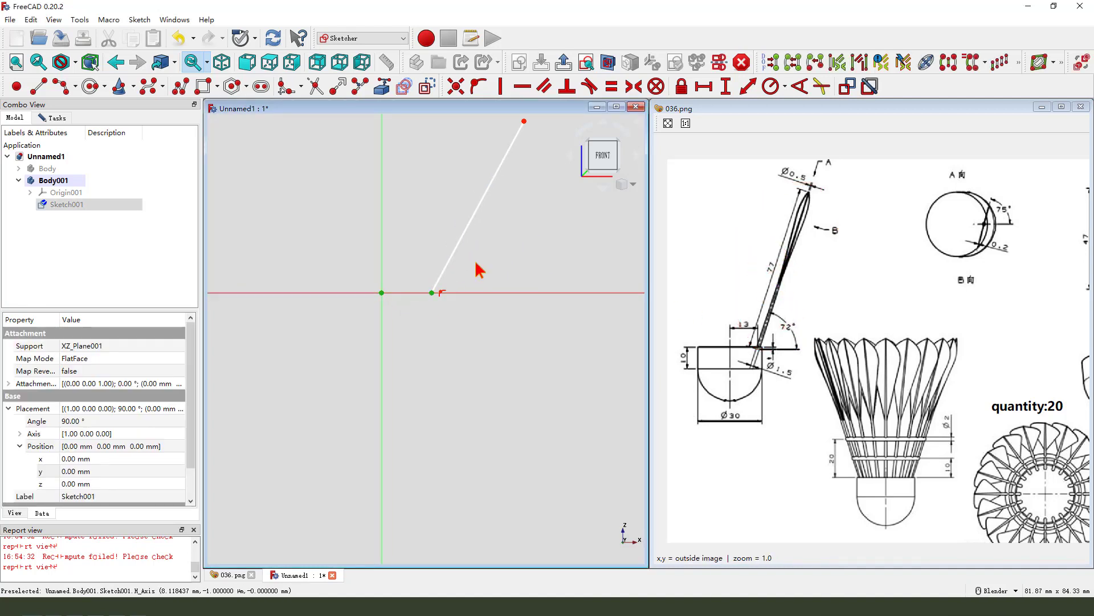
{"action": "left_click", "coordinate": [703, 86]}
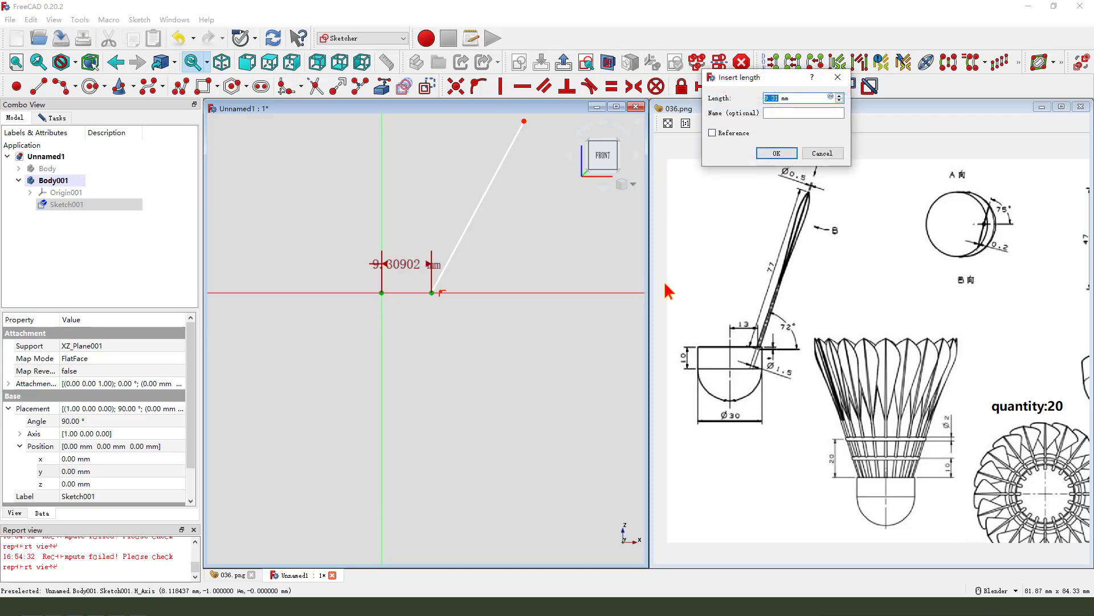
{"action": "key", "text": "Return"}
Step: Constrain the line to a 108° angle and a 77 mm length
{"action": "scroll", "coordinate": [422, 329], "scroll_direction": "down", "scroll_amount": 2}
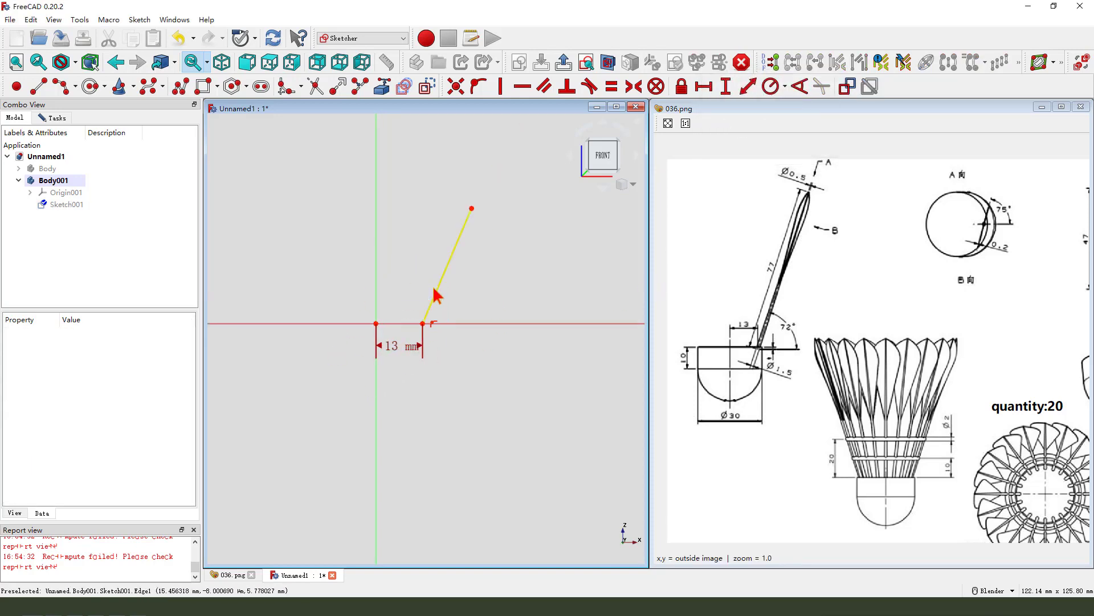
{"action": "left_click", "coordinate": [446, 274]}
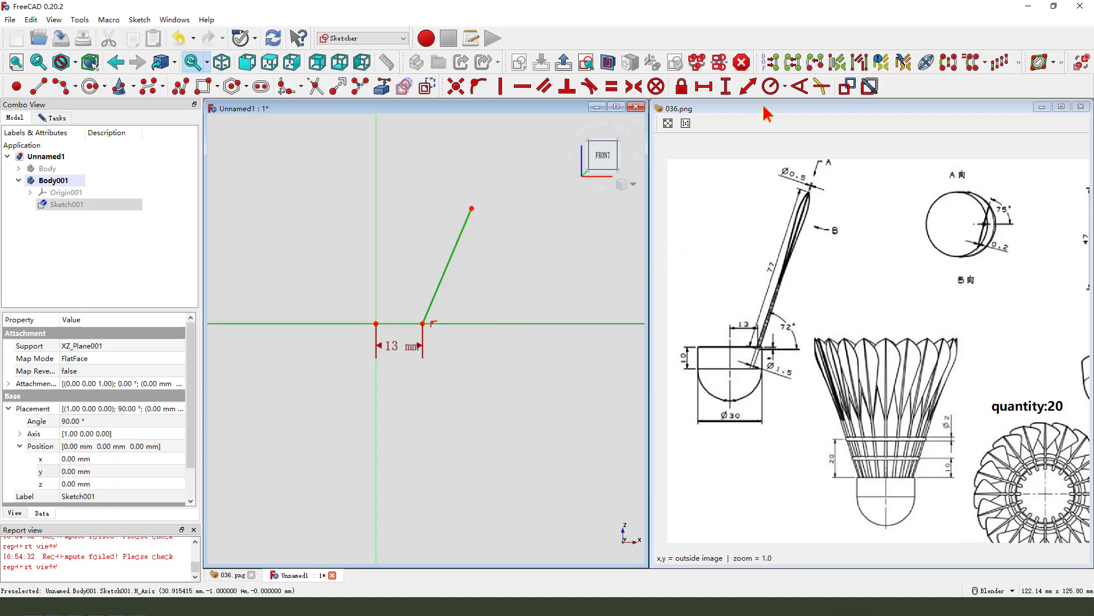
{"action": "left_click", "coordinate": [800, 86]}
{"action": "type", "text": "72"}
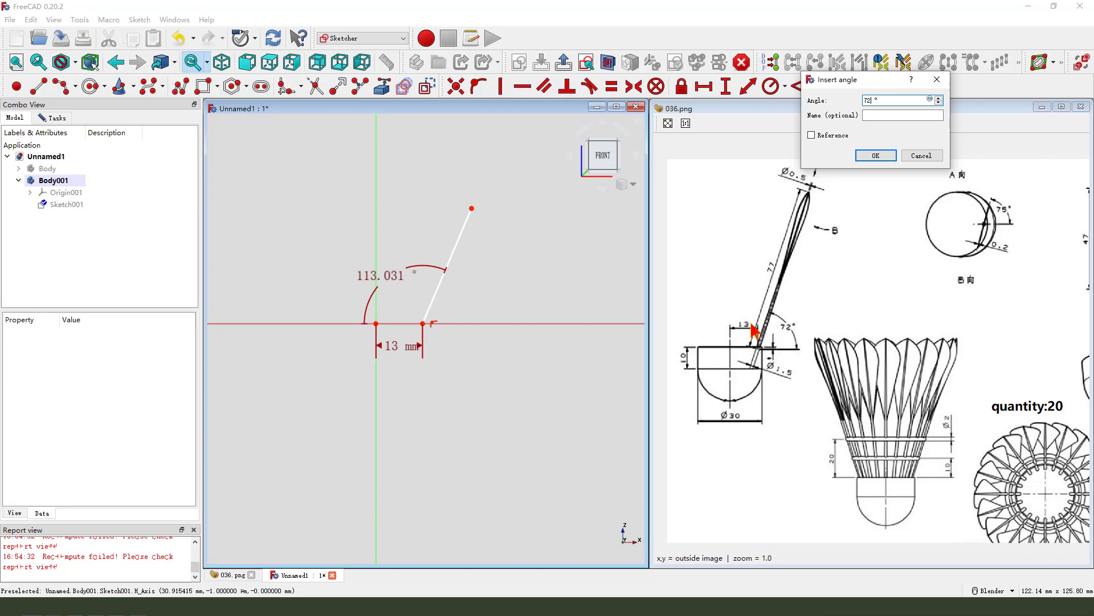
{"action": "key", "text": "Return"}
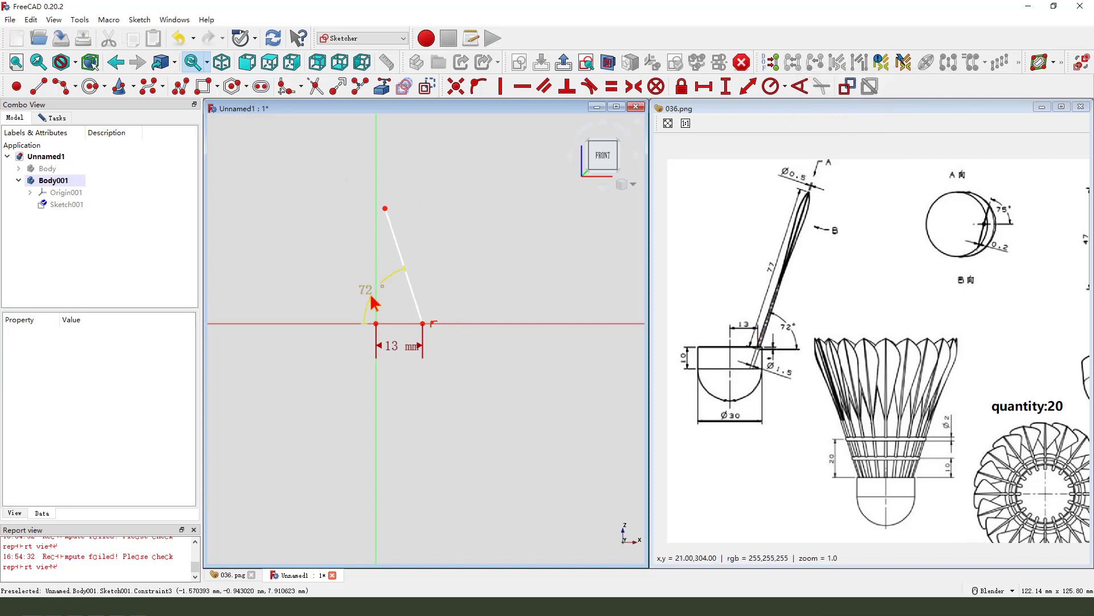
{"action": "double_click", "coordinate": [370, 301]}
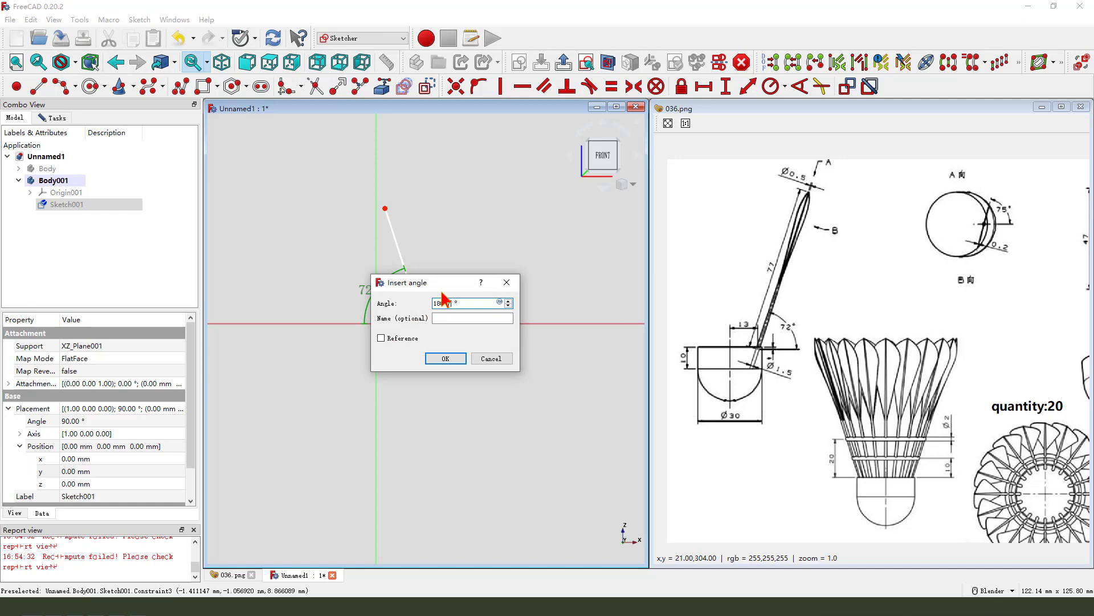
{"action": "key", "text": "Return"}
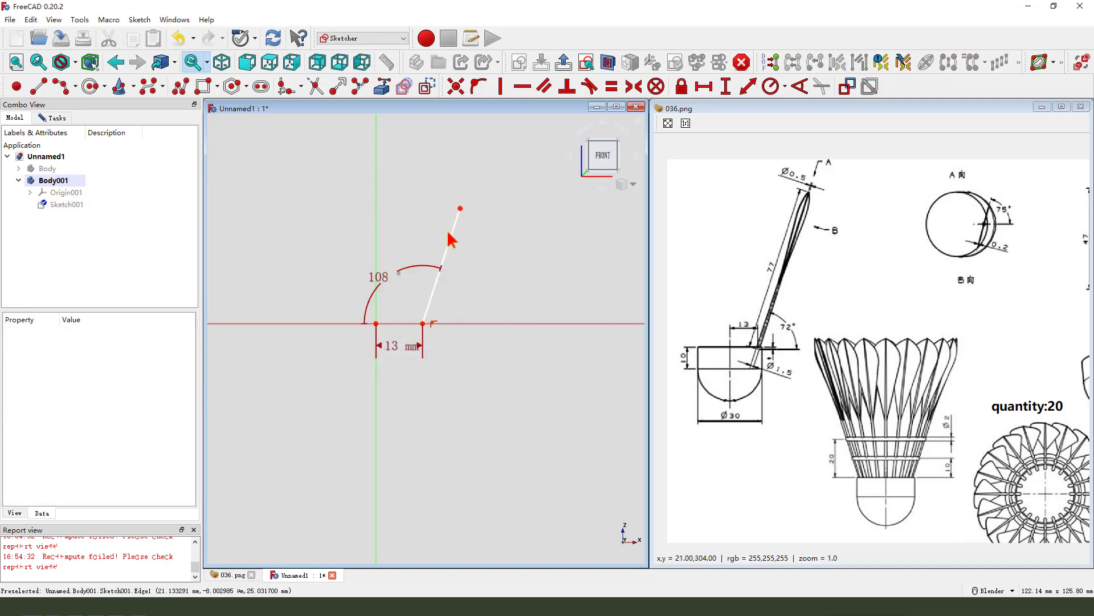
{"action": "left_click", "coordinate": [452, 239]}
{"action": "left_click", "coordinate": [748, 87]}
{"action": "type", "text": "77"}
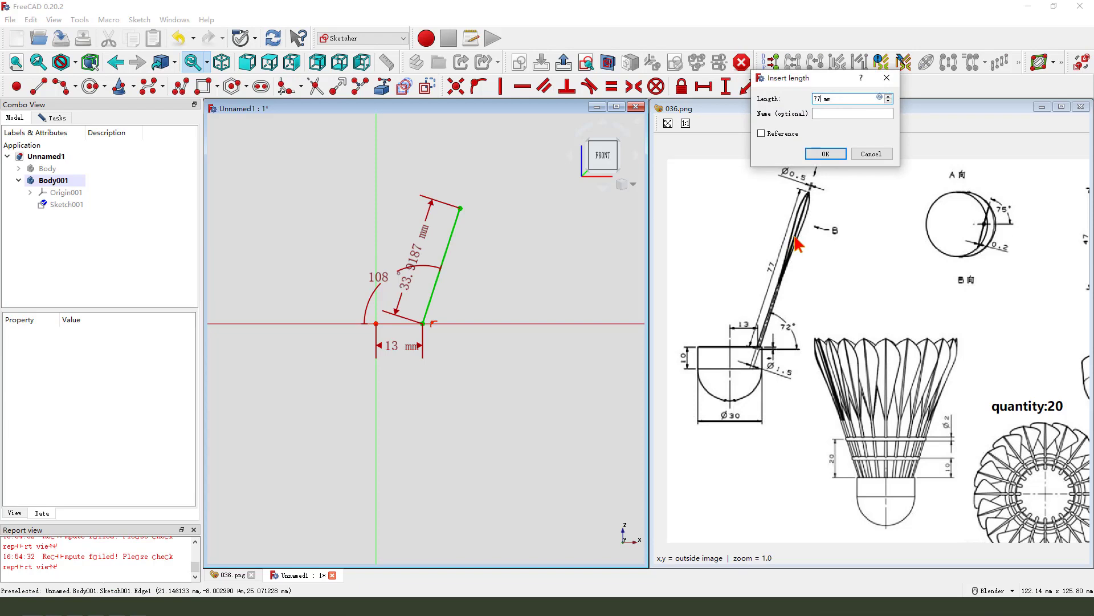
{"action": "key", "text": "Return"}
Step: Deselect and close the finished feather-stem sketch
{"action": "scroll", "coordinate": [433, 376], "scroll_direction": "down", "scroll_amount": 5}
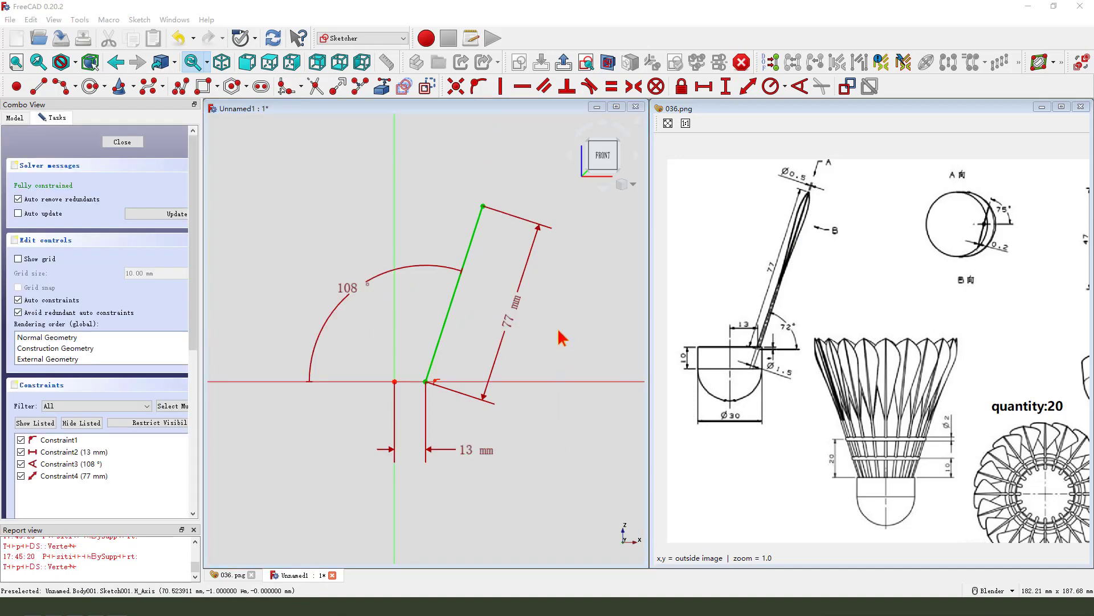
{"action": "left_click_drag", "start_coordinate": [557, 333], "coordinate": [562, 361]}
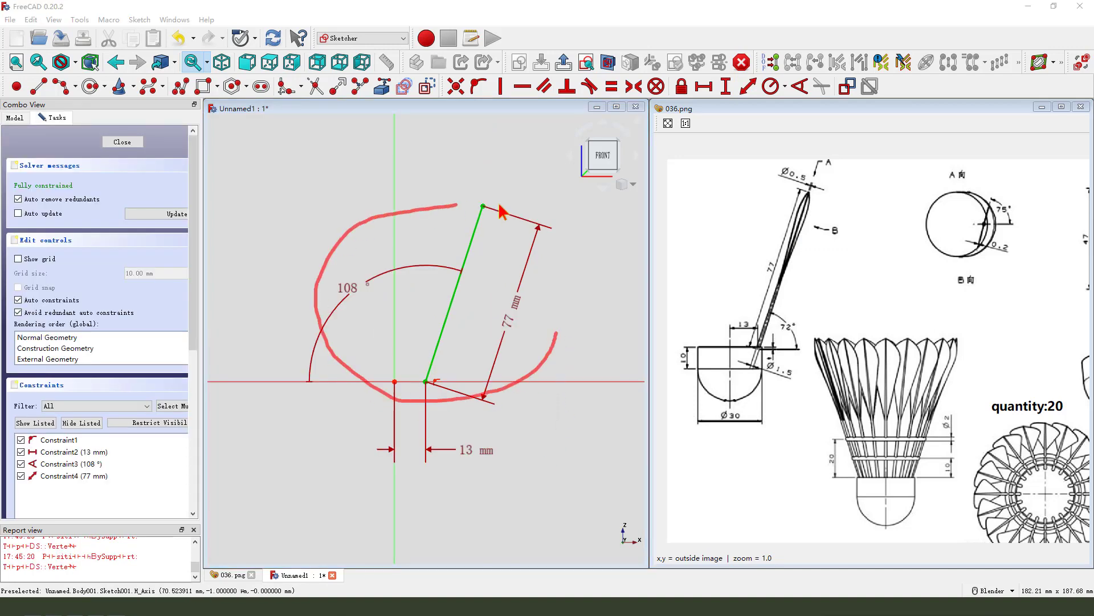
{"action": "left_click_drag", "start_coordinate": [560, 416], "coordinate": [544, 419]}
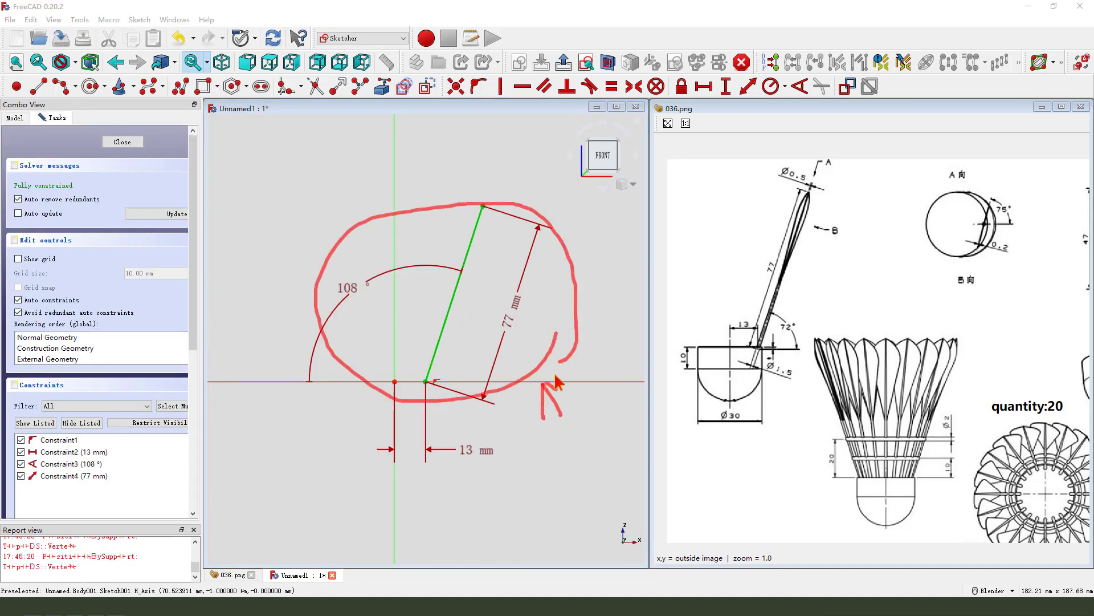
{"action": "key", "text": "Escape"}
{"action": "left_click", "coordinate": [566, 62]}
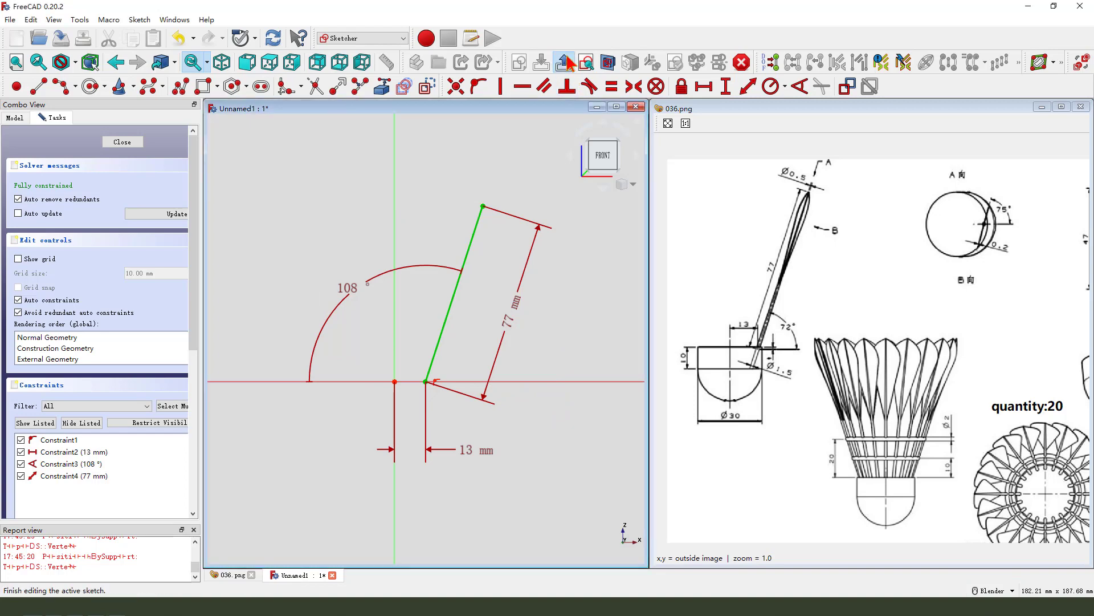
Step: Add a datum plane to Body001 and make the body's origin planes and axes visible
{"action": "left_click", "coordinate": [21, 116]}
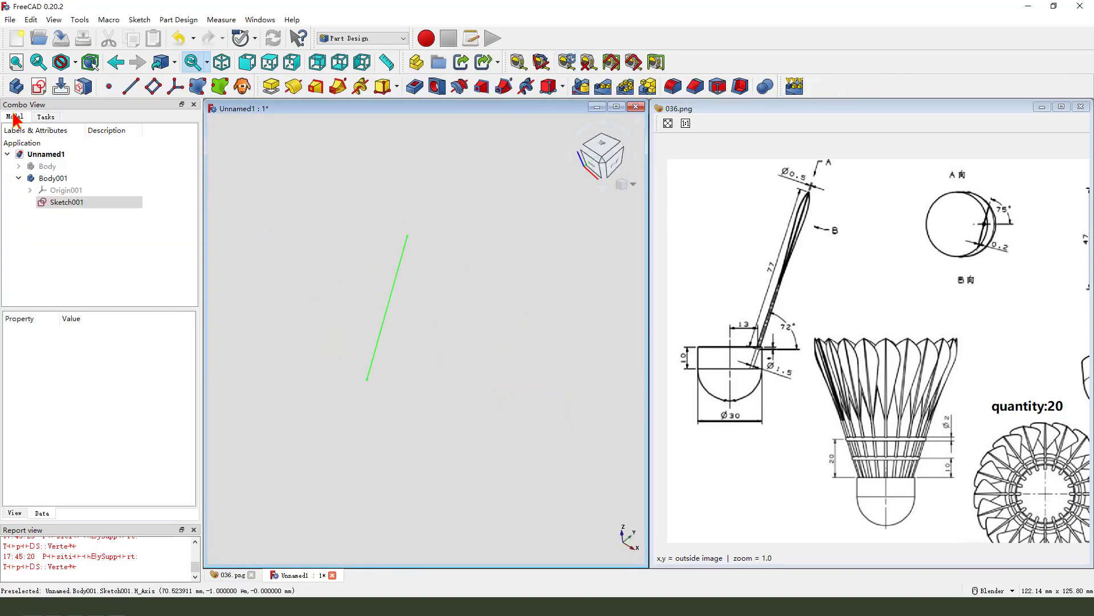
{"action": "left_click", "coordinate": [449, 402]}
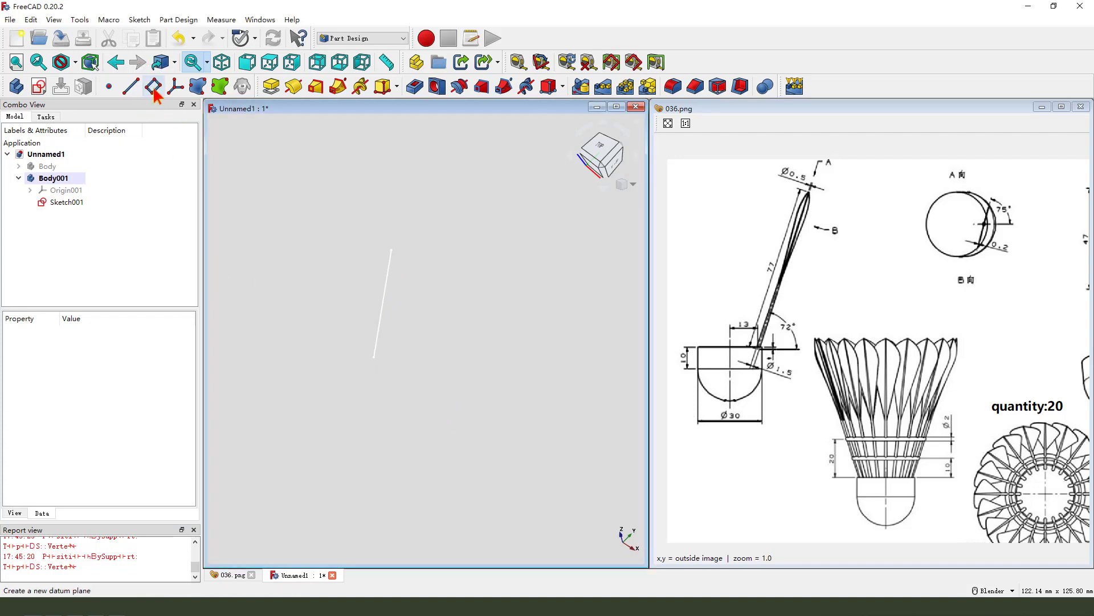
{"action": "left_click", "coordinate": [153, 87]}
{"action": "mouse_move", "coordinate": [436, 326]}
{"action": "middle_mouse_down"}
{"action": "mouse_move", "coordinate": [435, 297]}
{"action": "mouse_move", "coordinate": [454, 260]}
{"action": "middle_mouse_up"}
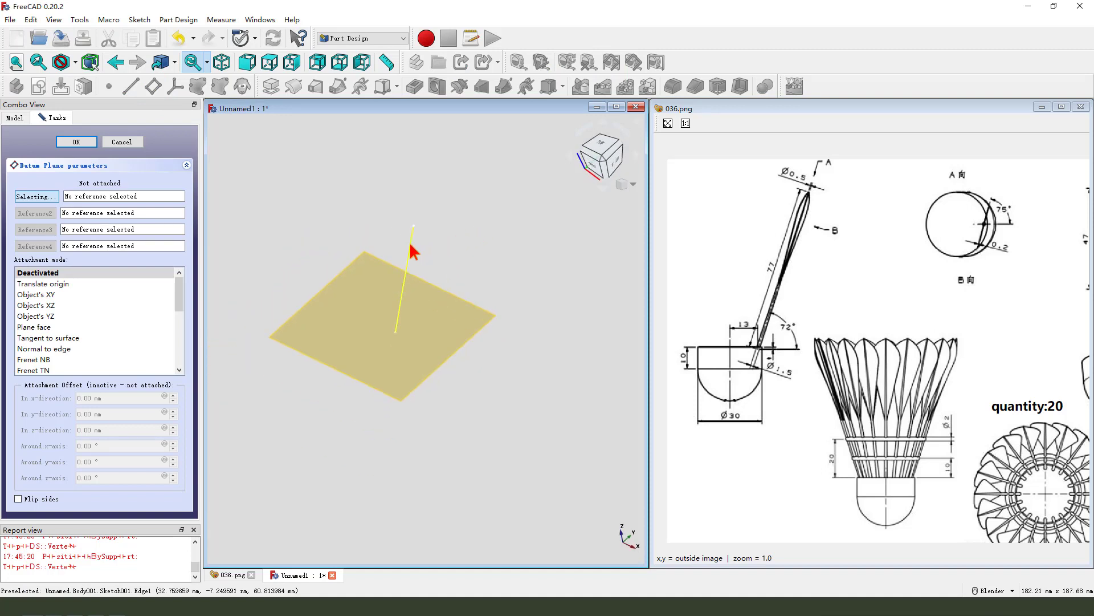
{"action": "left_click", "coordinate": [15, 119]}
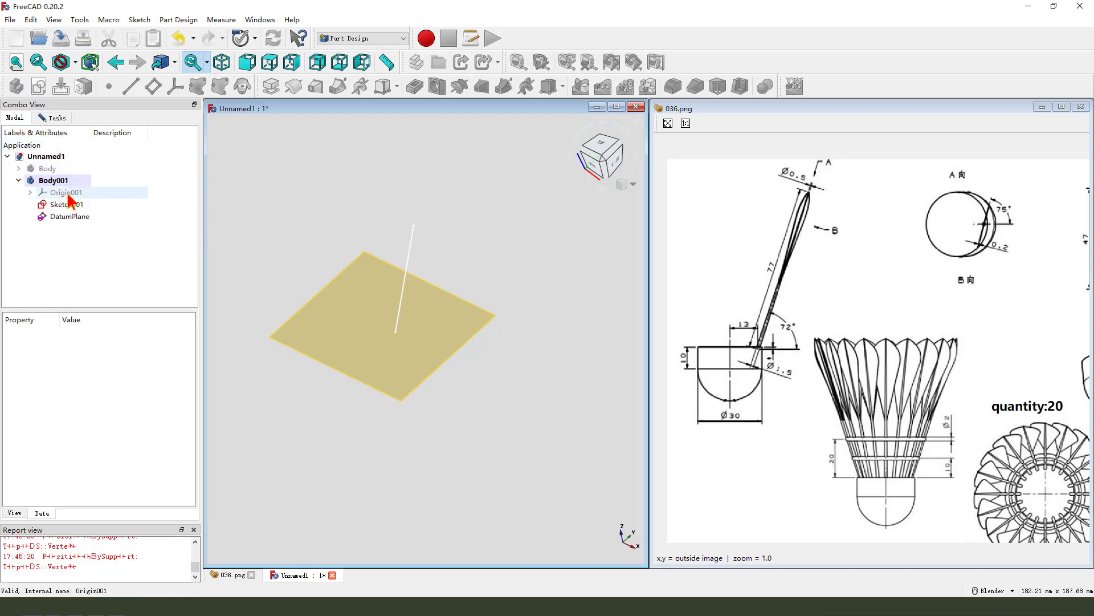
{"action": "left_click", "coordinate": [69, 193]}
{"action": "key", "text": "space"}
{"action": "mouse_move", "coordinate": [446, 286]}
{"action": "middle_mouse_down"}
{"action": "mouse_move", "coordinate": [486, 285]}
{"action": "mouse_move", "coordinate": [440, 283]}
{"action": "mouse_move", "coordinate": [451, 279]}
{"action": "middle_mouse_up"}
{"action": "left_click", "coordinate": [485, 285]}
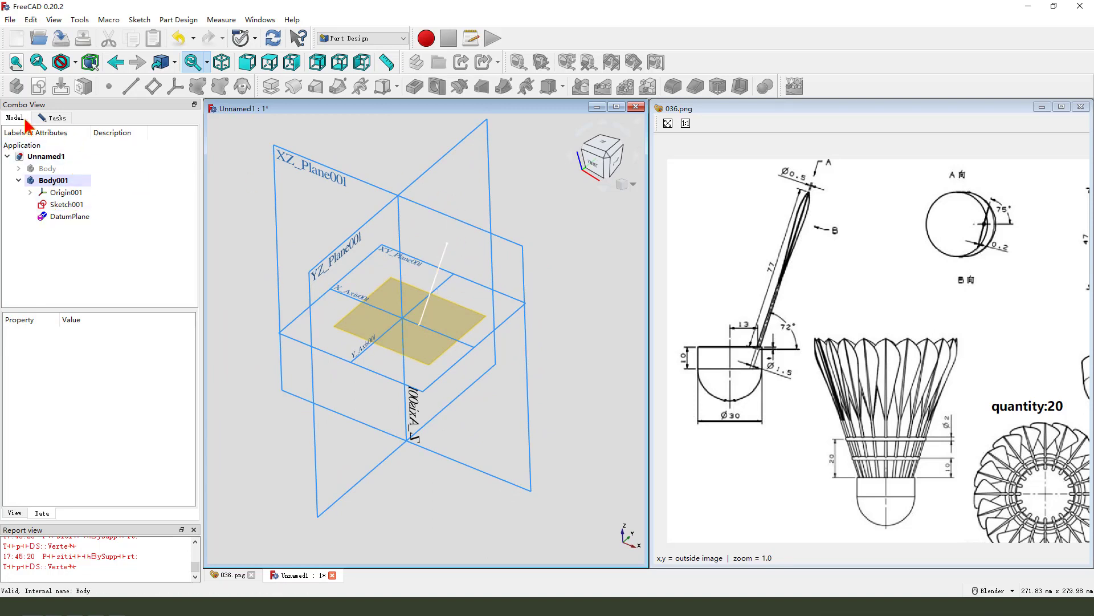
Step: Attach the datum plane to the feather stem line, Sketch001:Edge1, as first reference
{"action": "left_click", "coordinate": [50, 118]}
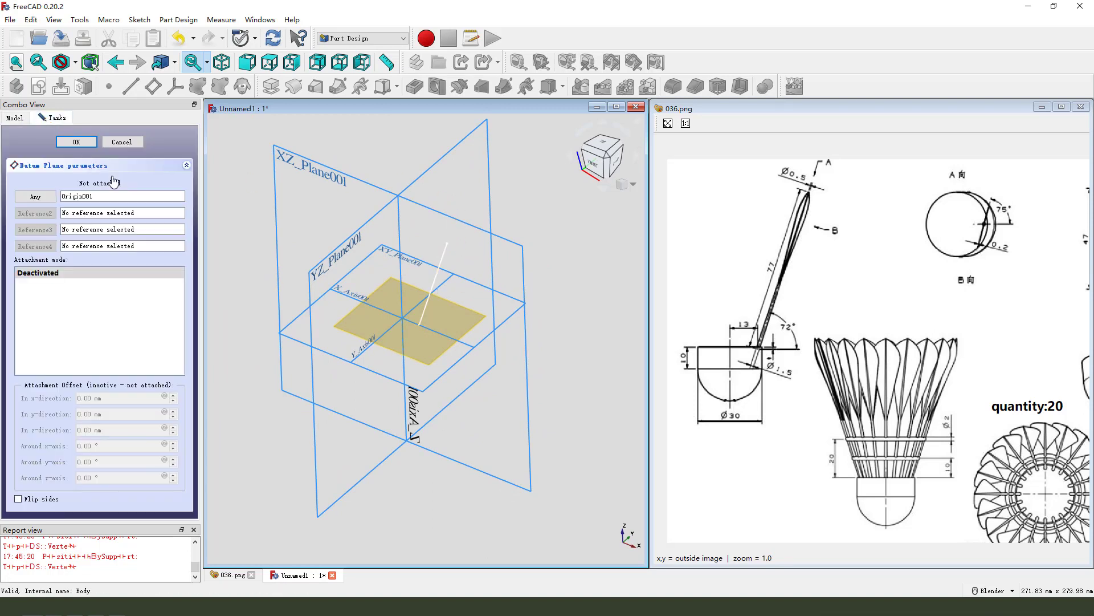
{"action": "left_click", "coordinate": [41, 200]}
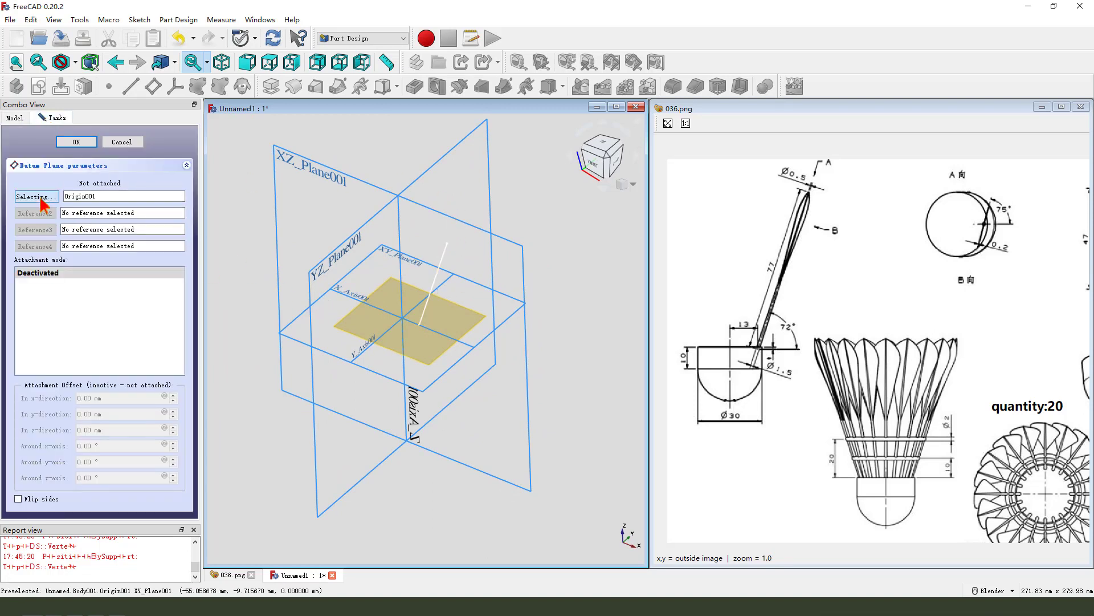
{"action": "left_click", "coordinate": [443, 252]}
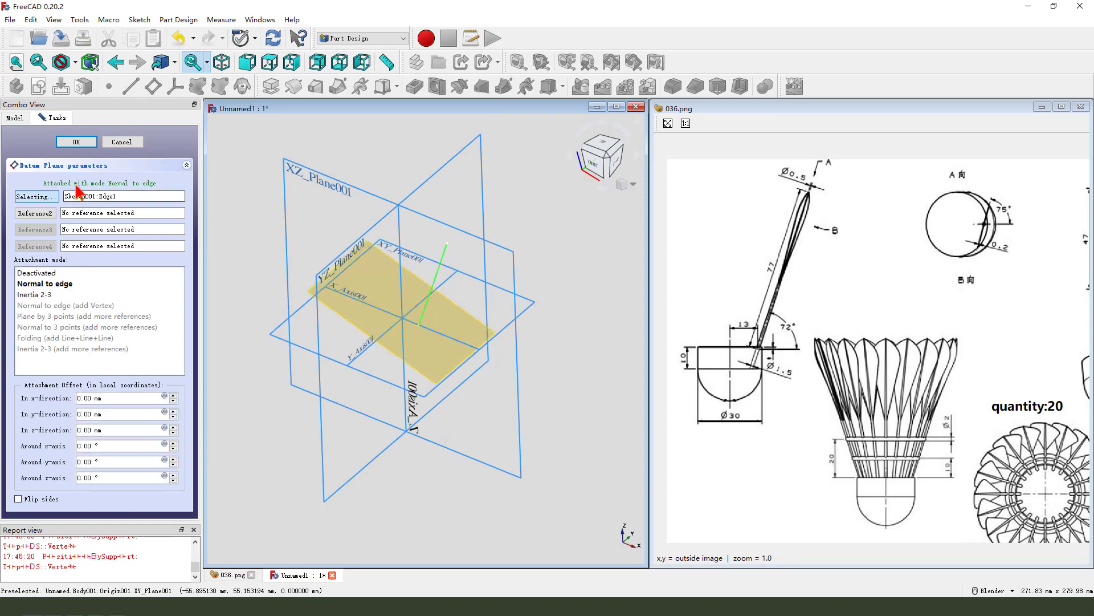
{"action": "left_click", "coordinate": [34, 215]}
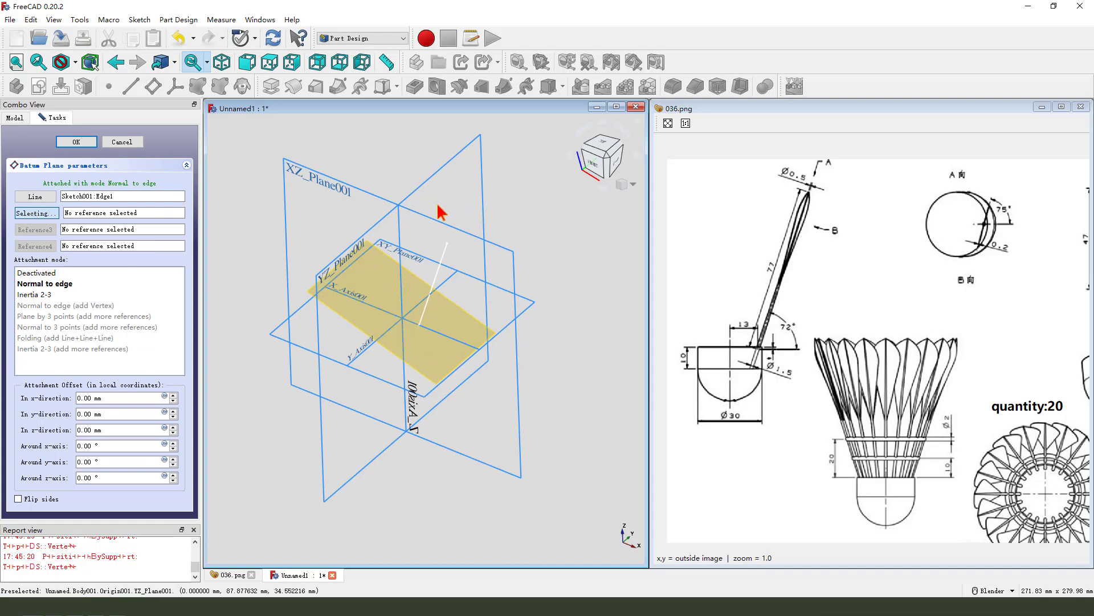
Step: Add the Z axis as second reference, use the Normal to 3 points mode, and view from the front
{"action": "left_click", "coordinate": [410, 405]}
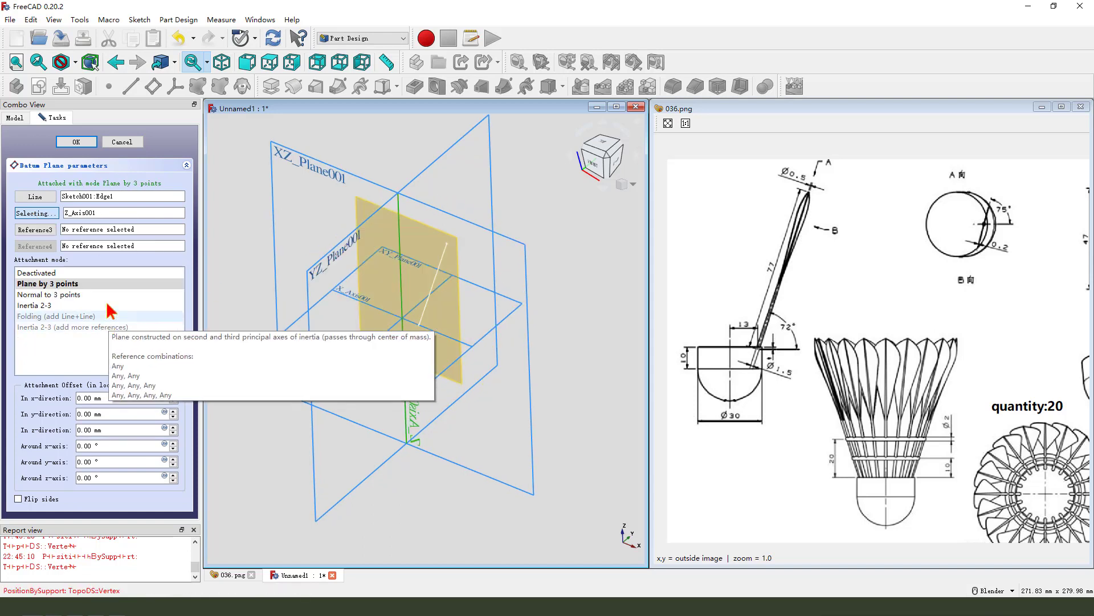
{"action": "left_click_drag", "start_coordinate": [114, 274], "coordinate": [83, 285]}
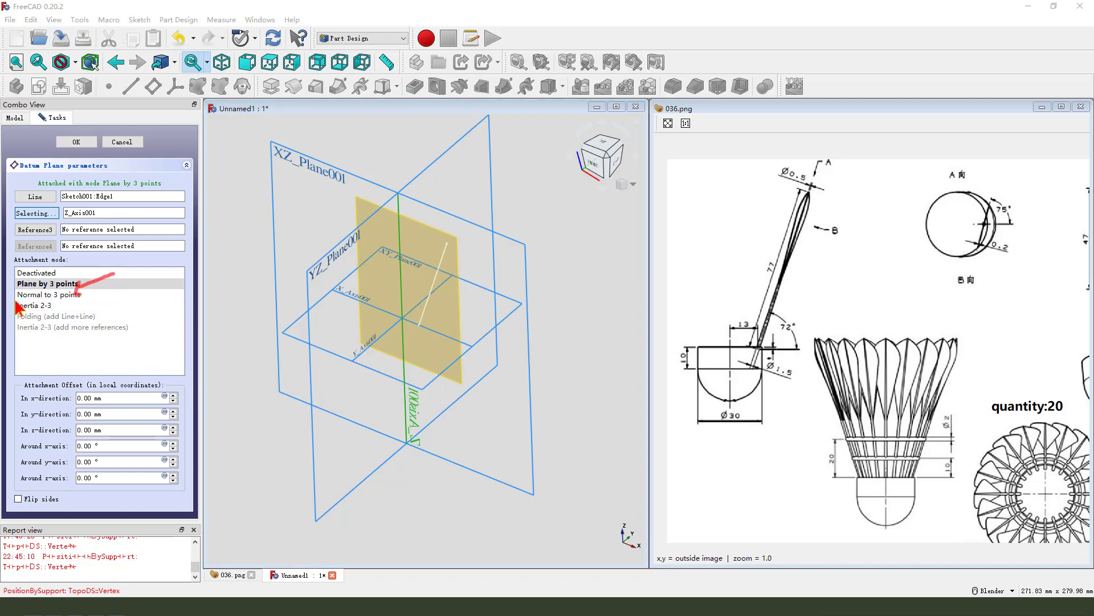
{"action": "left_click_drag", "start_coordinate": [18, 299], "coordinate": [73, 300]}
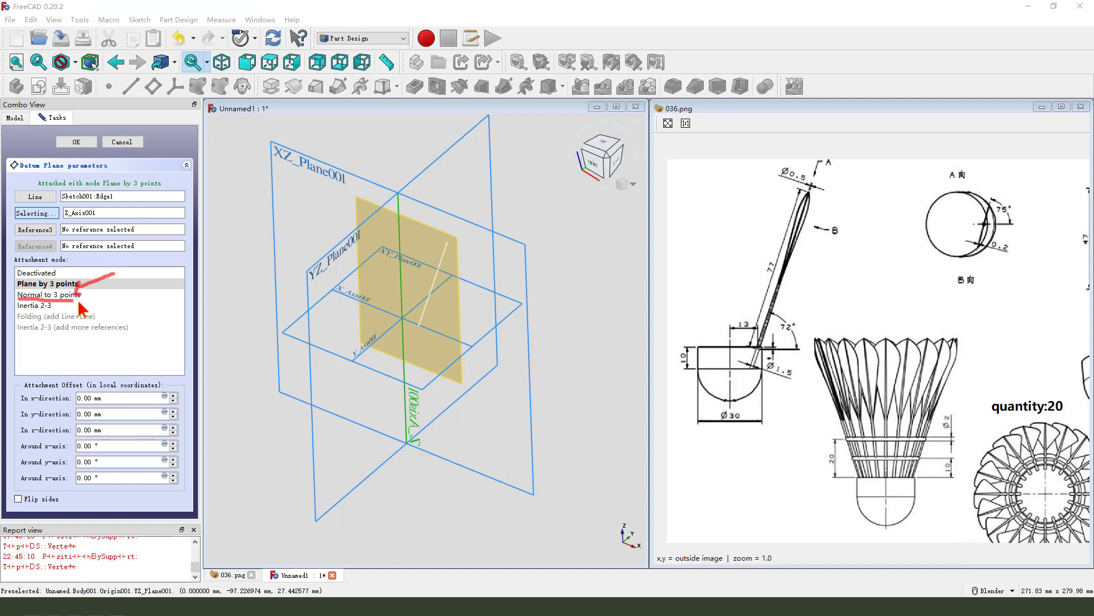
{"action": "key", "text": "Escape"}
{"action": "left_click", "coordinate": [69, 296]}
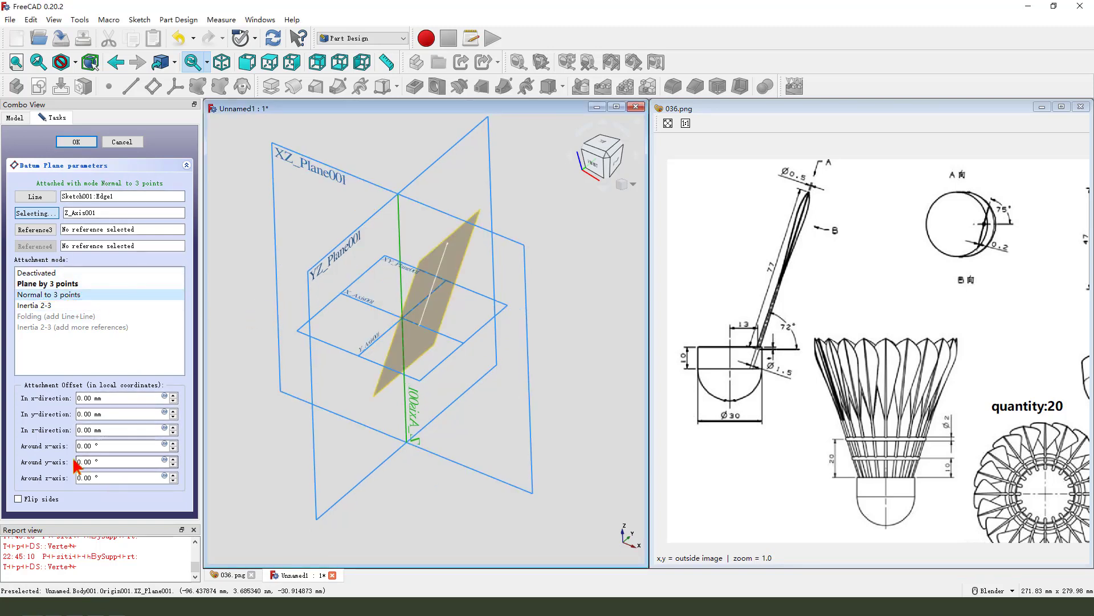
{"action": "middle_click_drag", "start_coordinate": [491, 386], "coordinate": [505, 343]}
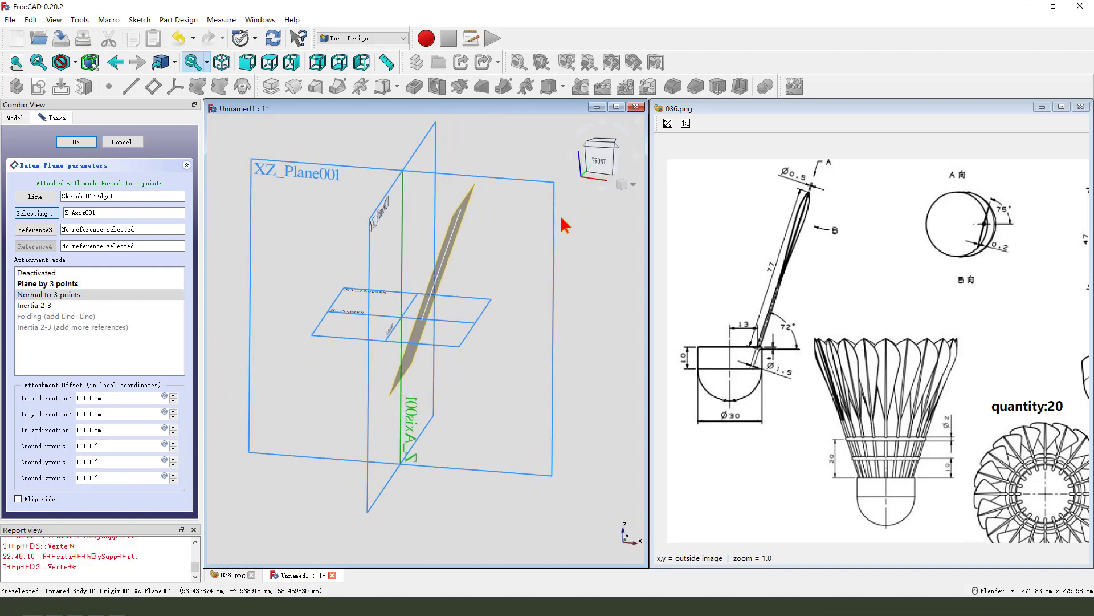
{"action": "left_click", "coordinate": [601, 162]}
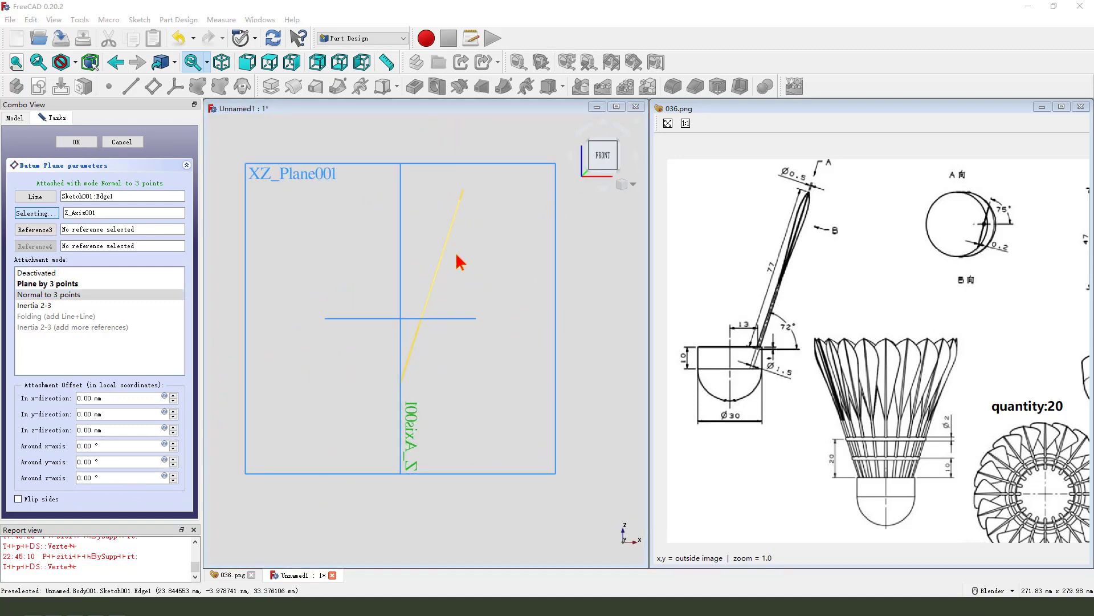
{"action": "left_click_drag", "start_coordinate": [459, 255], "coordinate": [411, 259]}
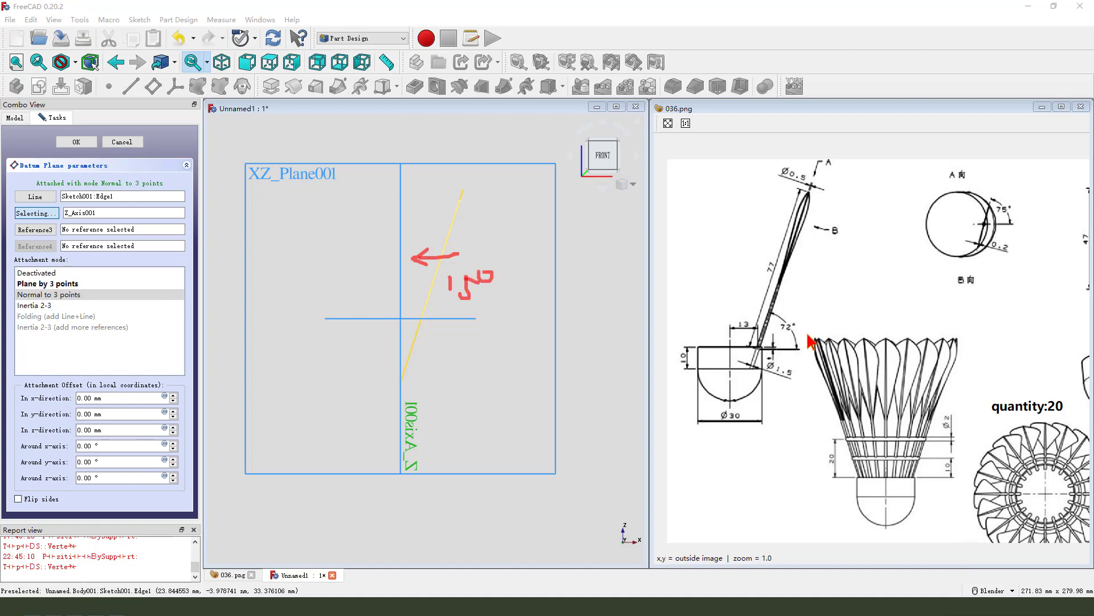
Step: Check the drawing's 75° end-view detail and tilt the datum plane -15° around its y-axis
{"action": "left_click_drag", "start_coordinate": [997, 322], "coordinate": [855, 330]}
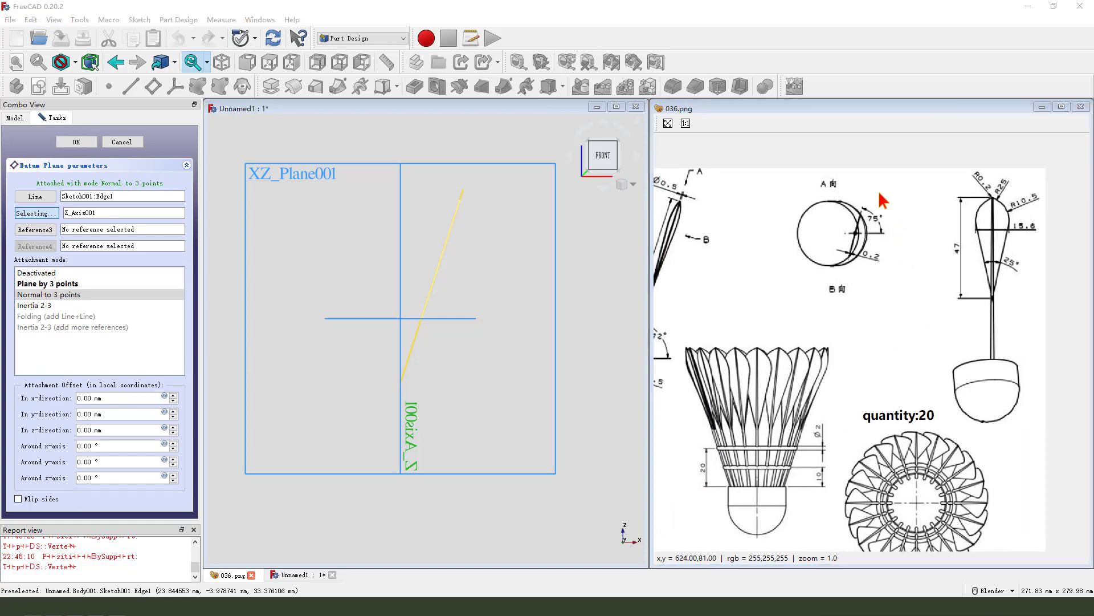
{"action": "left_click_drag", "start_coordinate": [886, 197], "coordinate": [881, 190]}
{"action": "mouse_move", "coordinate": [867, 231]}
{"action": "left_mouse_down"}
{"action": "mouse_move", "coordinate": [888, 230]}
{"action": "mouse_move", "coordinate": [856, 282]}
{"action": "left_mouse_up"}
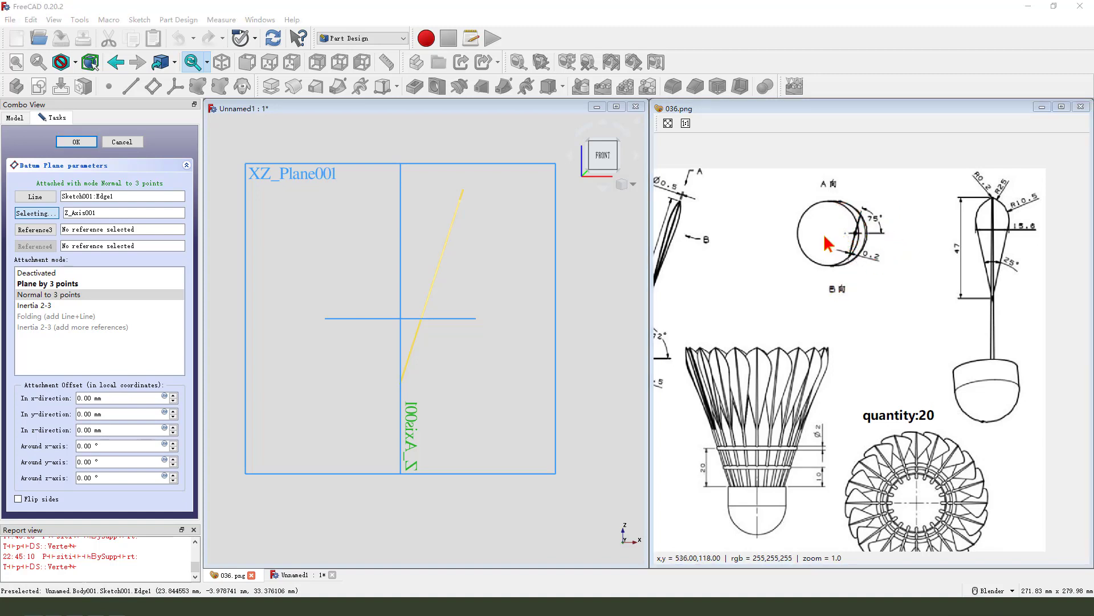
{"action": "left_click_drag", "start_coordinate": [824, 235], "coordinate": [872, 233]}
{"action": "mouse_move", "coordinate": [852, 183]}
{"action": "left_mouse_down"}
{"action": "mouse_move", "coordinate": [851, 322]}
{"action": "mouse_move", "coordinate": [860, 235]}
{"action": "mouse_move", "coordinate": [807, 316]}
{"action": "mouse_move", "coordinate": [827, 331]}
{"action": "left_mouse_up"}
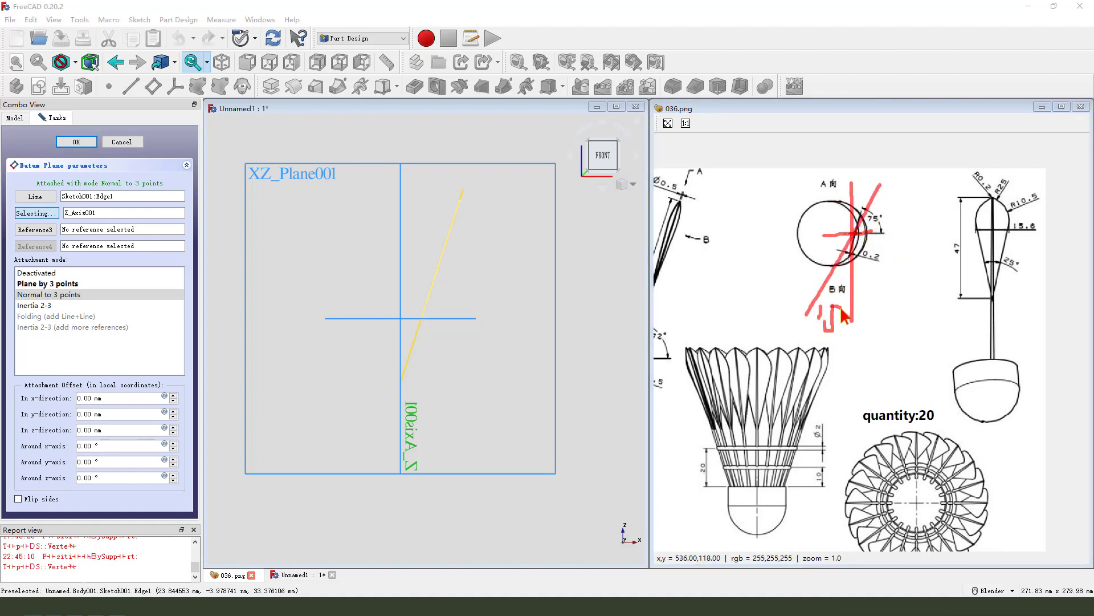
{"action": "scroll", "coordinate": [844, 311], "scroll_direction": "down", "scroll_amount": 2}
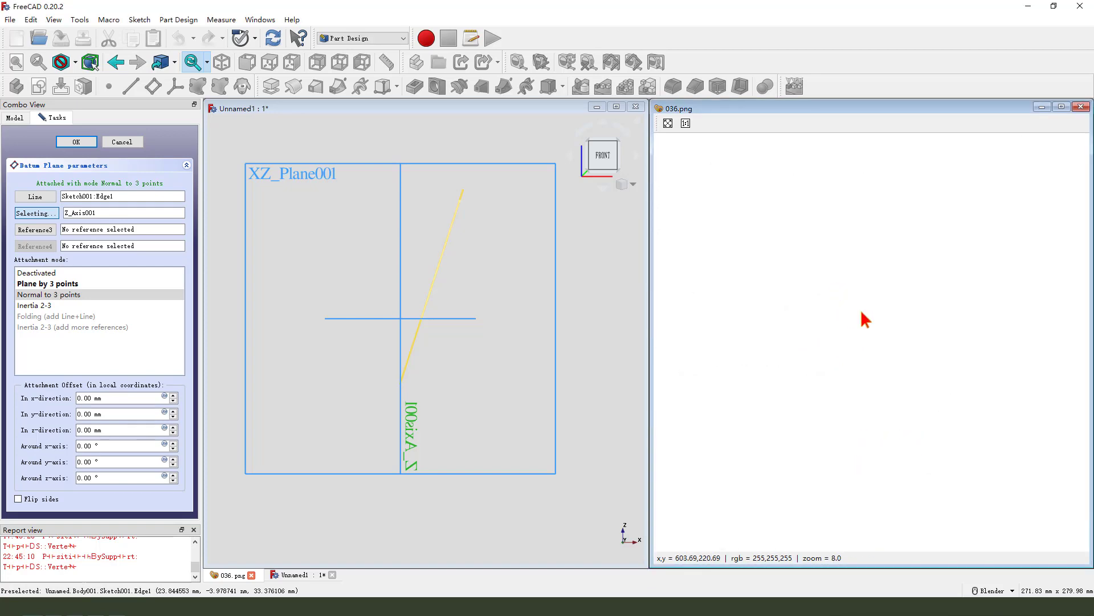
{"action": "scroll", "coordinate": [845, 306], "scroll_direction": "up", "scroll_amount": 2}
{"action": "left_click_drag", "start_coordinate": [838, 300], "coordinate": [940, 333]}
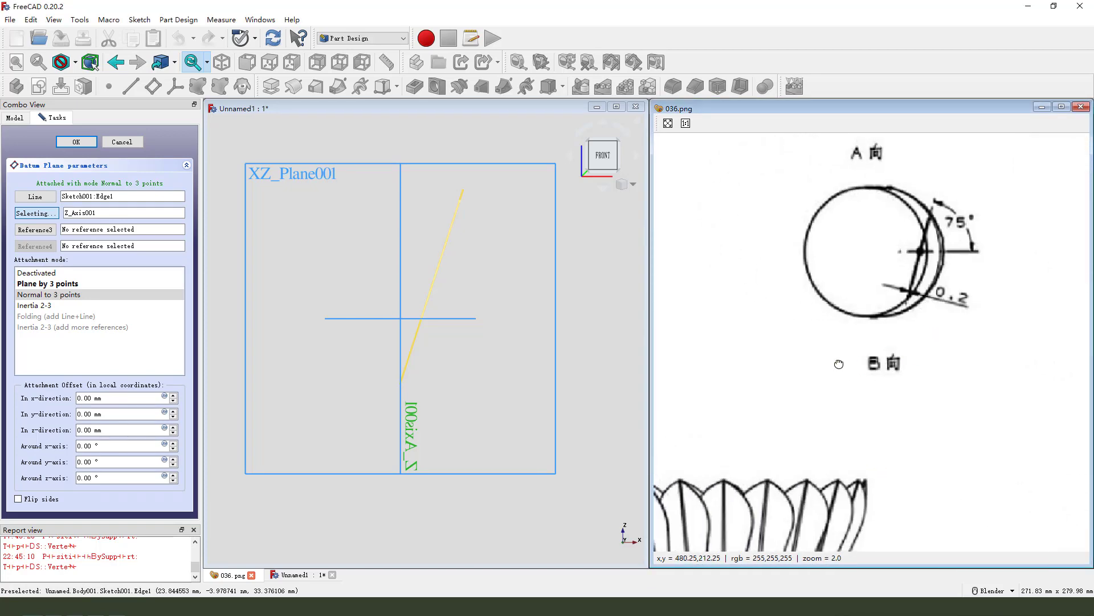
{"action": "left_click_drag", "start_coordinate": [849, 363], "coordinate": [877, 355]}
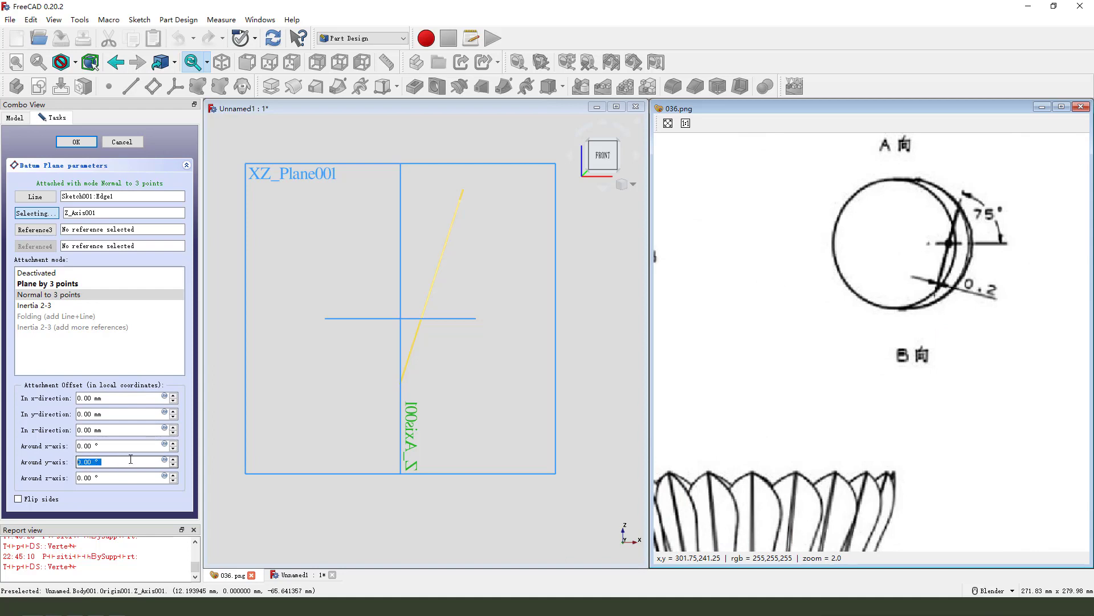
{"action": "type", "text": "-15"}
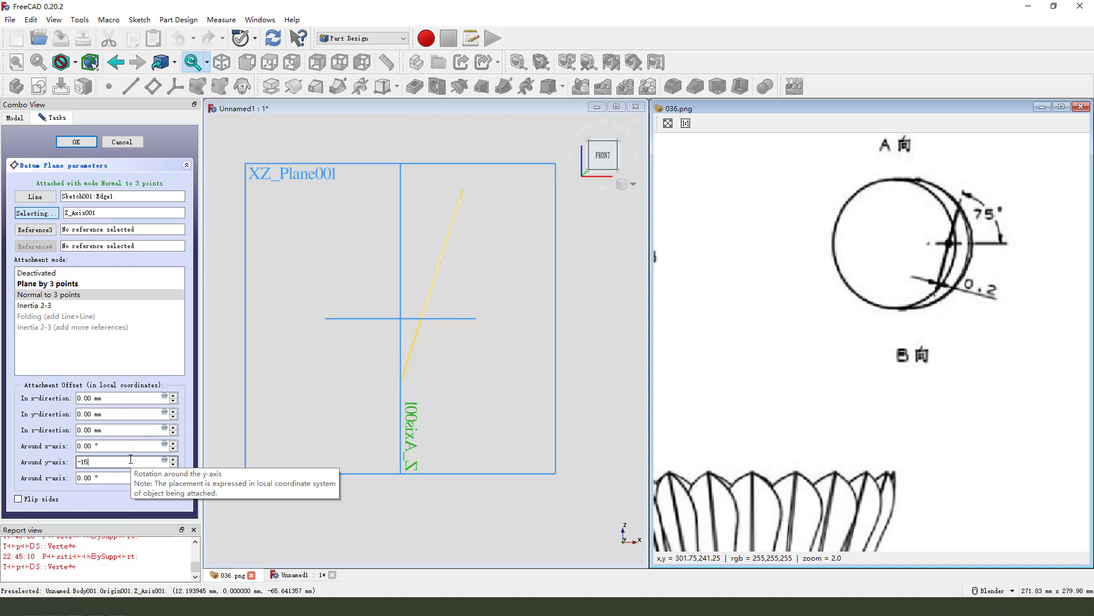
{"action": "mouse_move", "coordinate": [433, 297]}
{"action": "middle_mouse_down"}
{"action": "mouse_move", "coordinate": [368, 330]}
{"action": "mouse_move", "coordinate": [379, 280]}
{"action": "middle_mouse_up"}
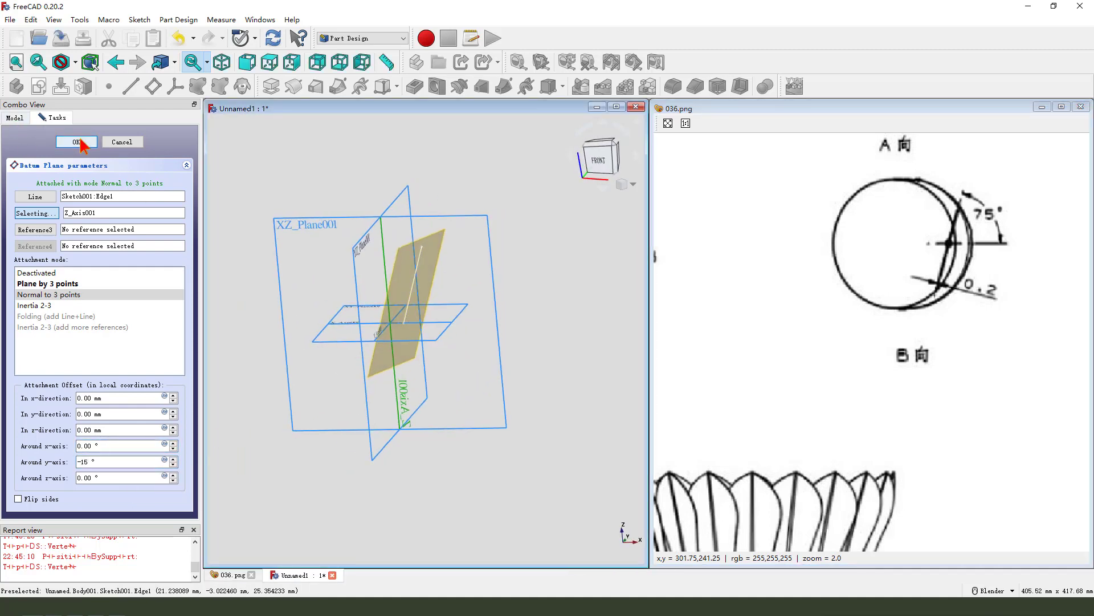
Step: Accept the tilted datum plane and hide the body's origin
{"action": "left_click", "coordinate": [80, 141]}
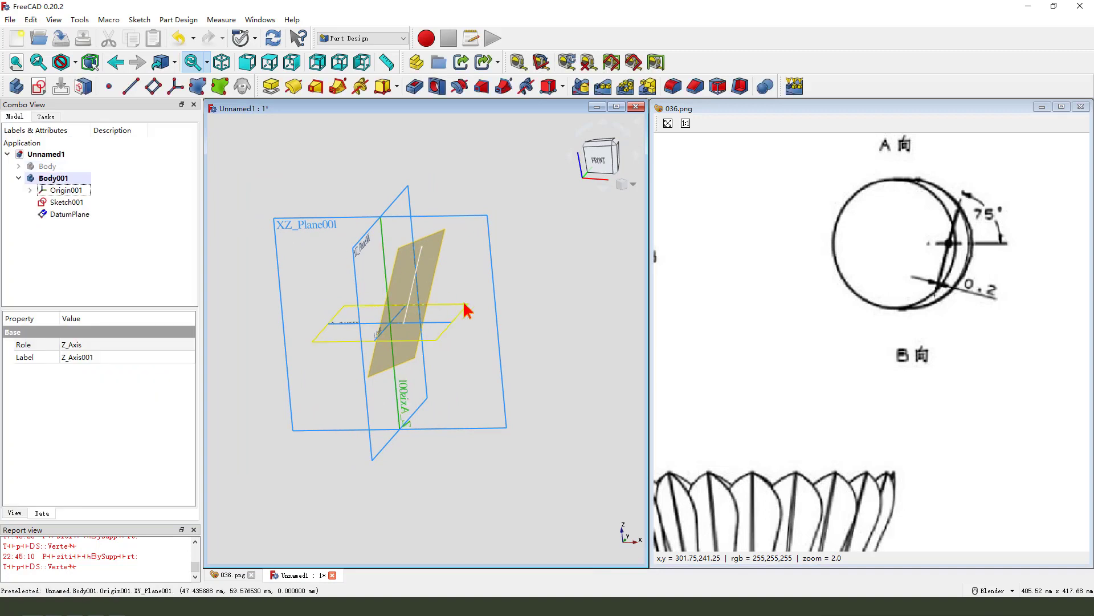
{"action": "left_click", "coordinate": [62, 192]}
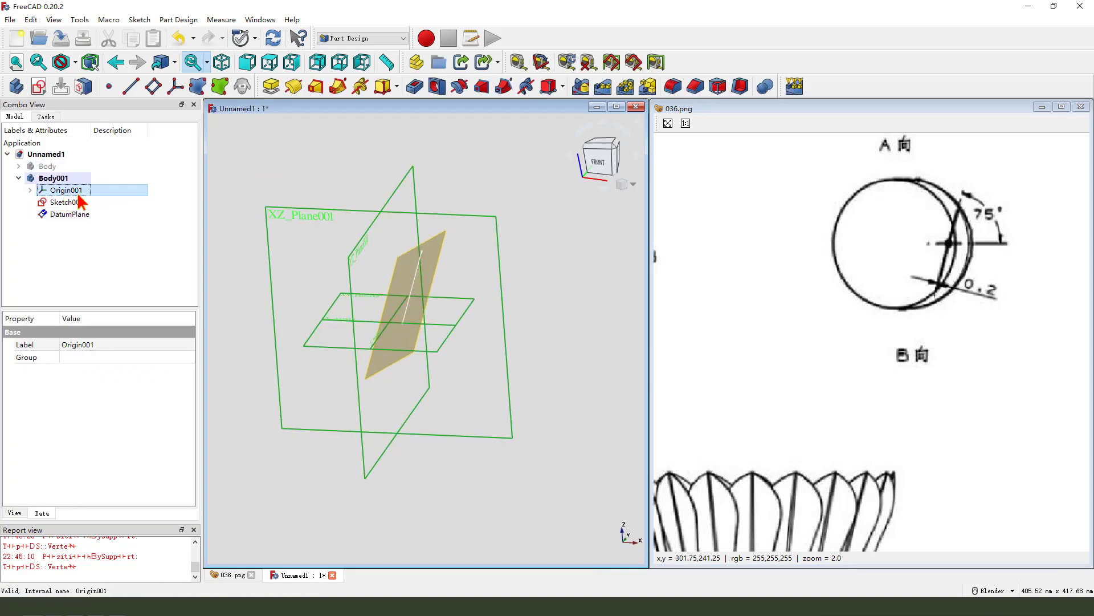
{"action": "key", "text": "space"}
Step: Hide the tilted datum plane in isometric view and select the feather line's top end point
{"action": "key", "text": "0"}
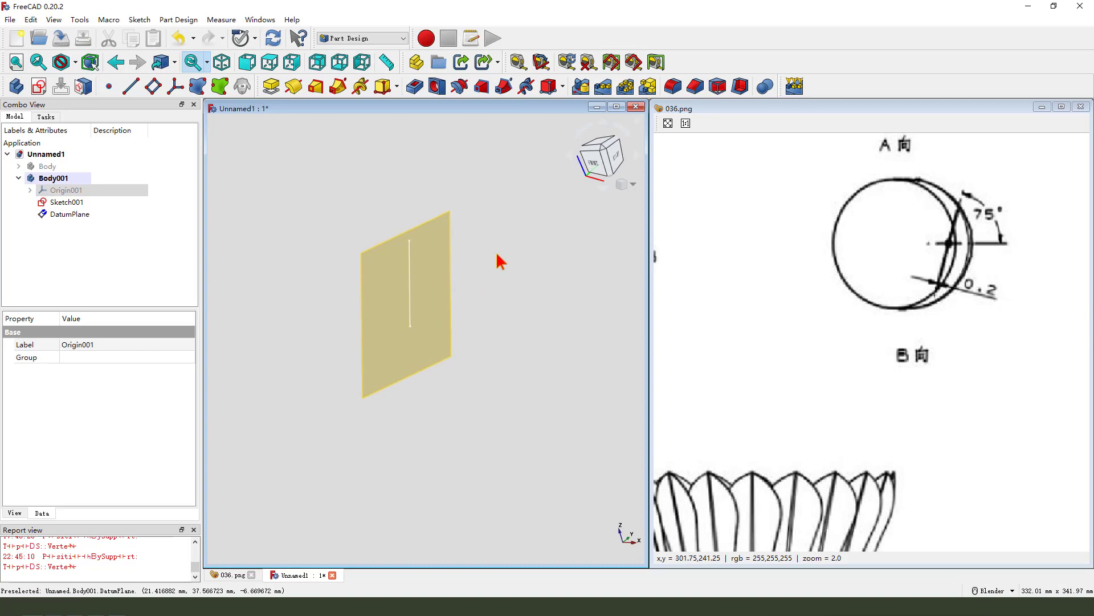
{"action": "middle_click_drag", "start_coordinate": [459, 274], "coordinate": [429, 235]}
{"action": "left_click", "coordinate": [429, 234]}
{"action": "key", "text": "space"}
{"action": "scroll", "coordinate": [448, 246], "scroll_direction": "up", "scroll_amount": 1}
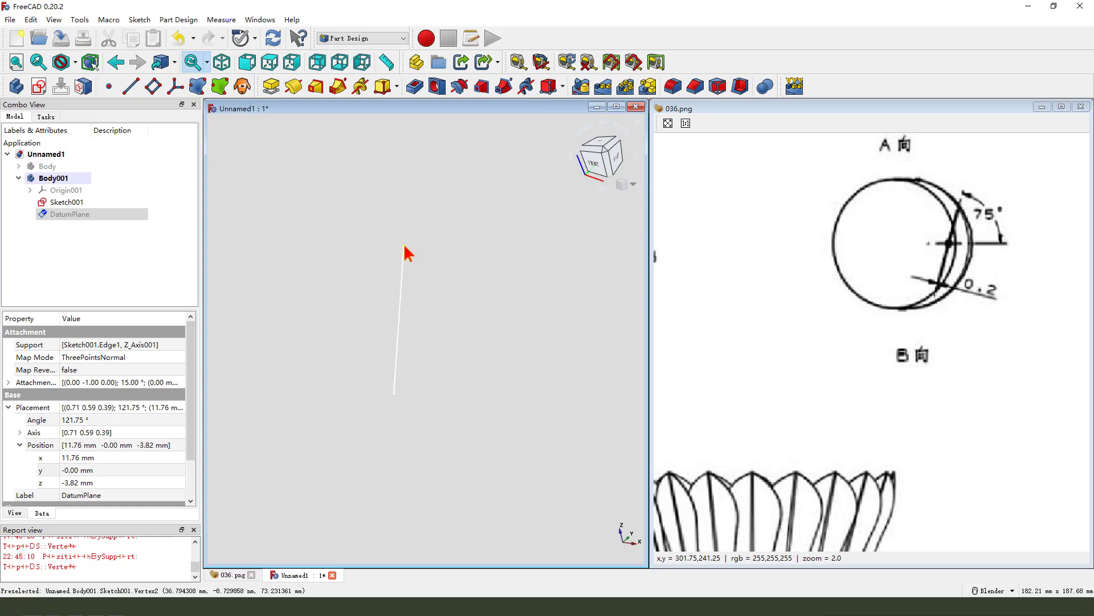
{"action": "left_click", "coordinate": [404, 247]}
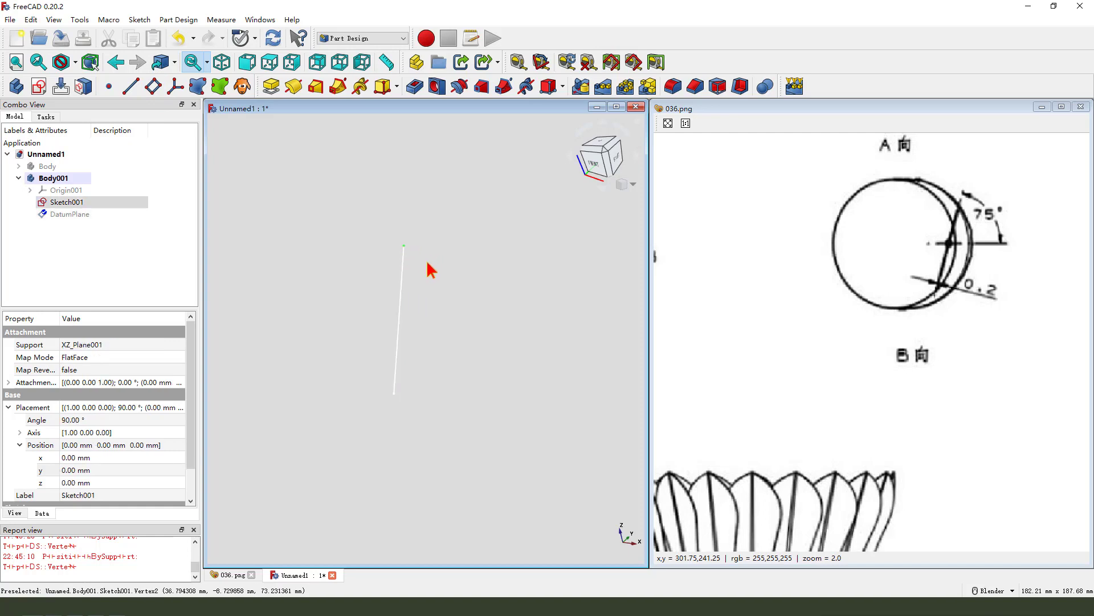
Step: Create a datum plane at the feather line's top end, perpendicular to the line
{"action": "left_click", "coordinate": [153, 87]}
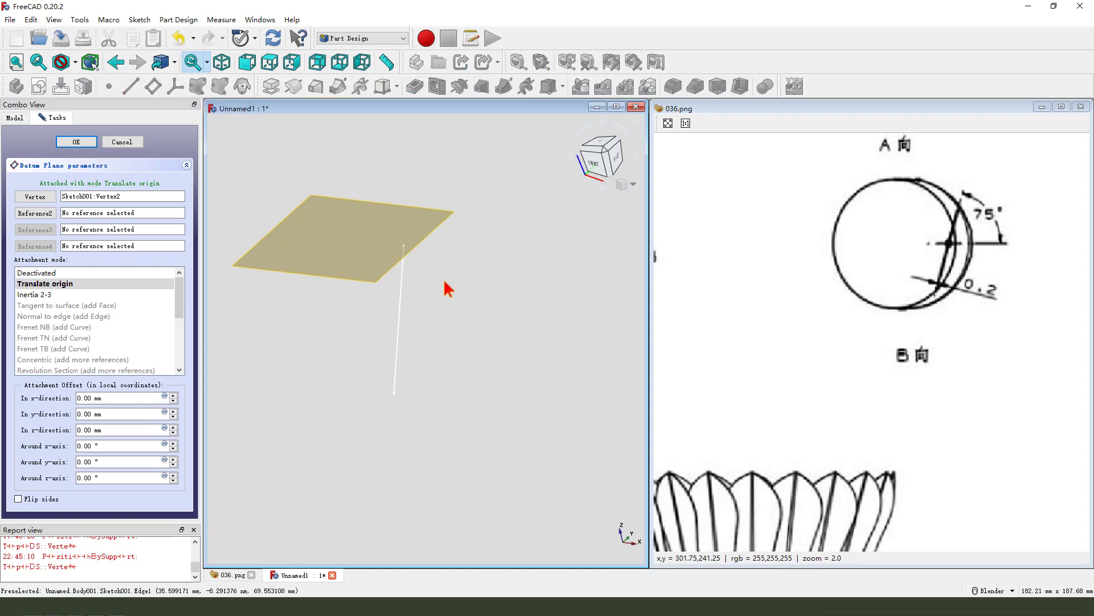
{"action": "left_click", "coordinate": [44, 215]}
{"action": "left_click", "coordinate": [401, 283]}
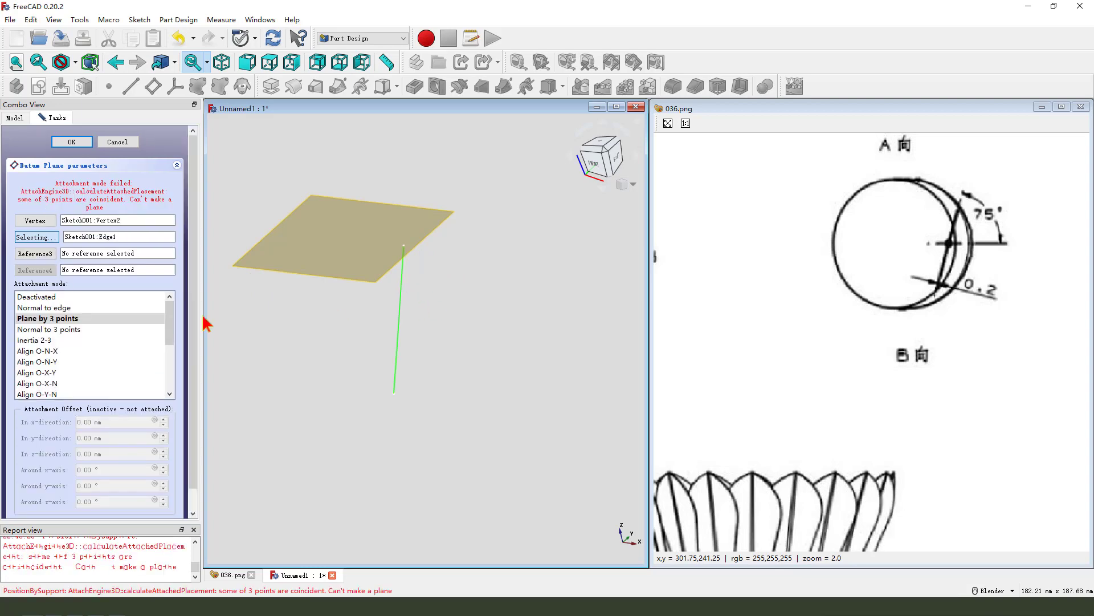
{"action": "left_click", "coordinate": [53, 311]}
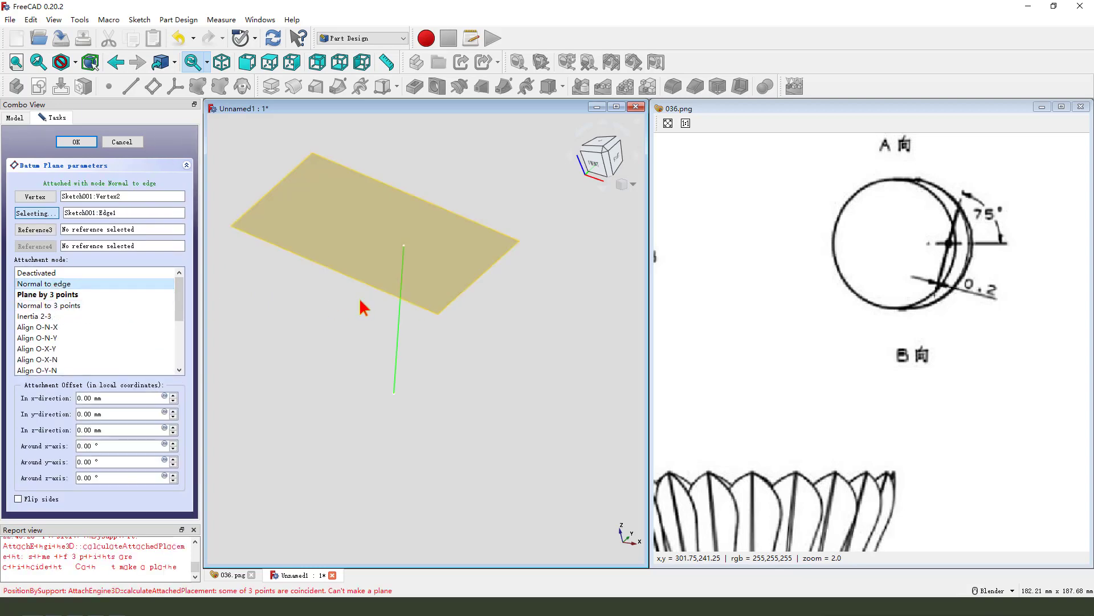
{"action": "middle_click_drag", "start_coordinate": [354, 311], "coordinate": [410, 301]}
{"action": "left_click", "coordinate": [76, 142]}
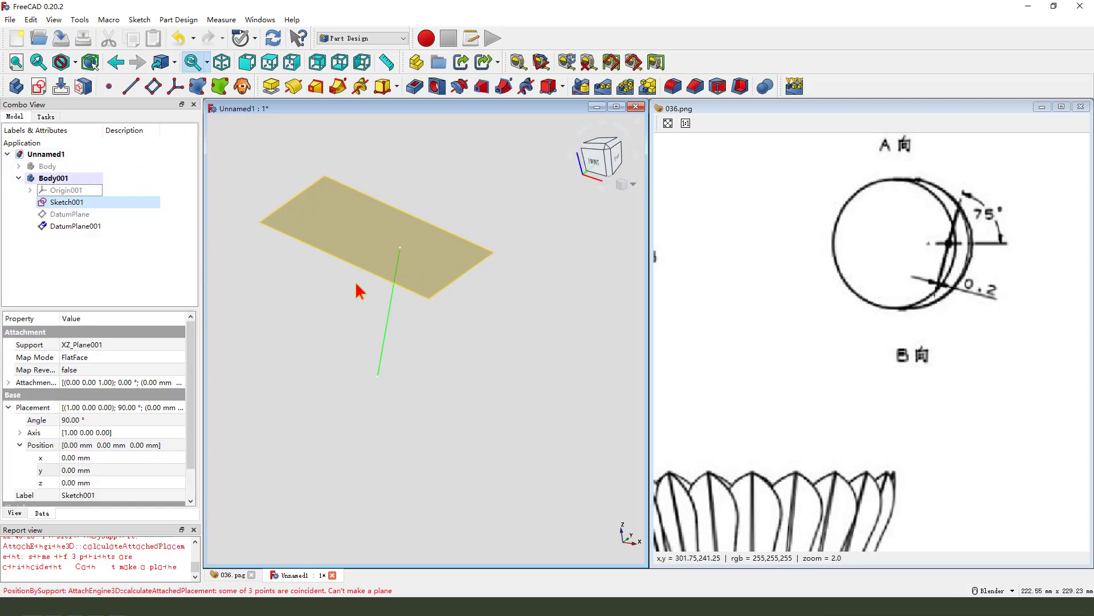
Step: Create a second datum plane at the line's lower end, perpendicular to the line
{"action": "left_click", "coordinate": [379, 379]}
{"action": "left_click", "coordinate": [153, 86]}
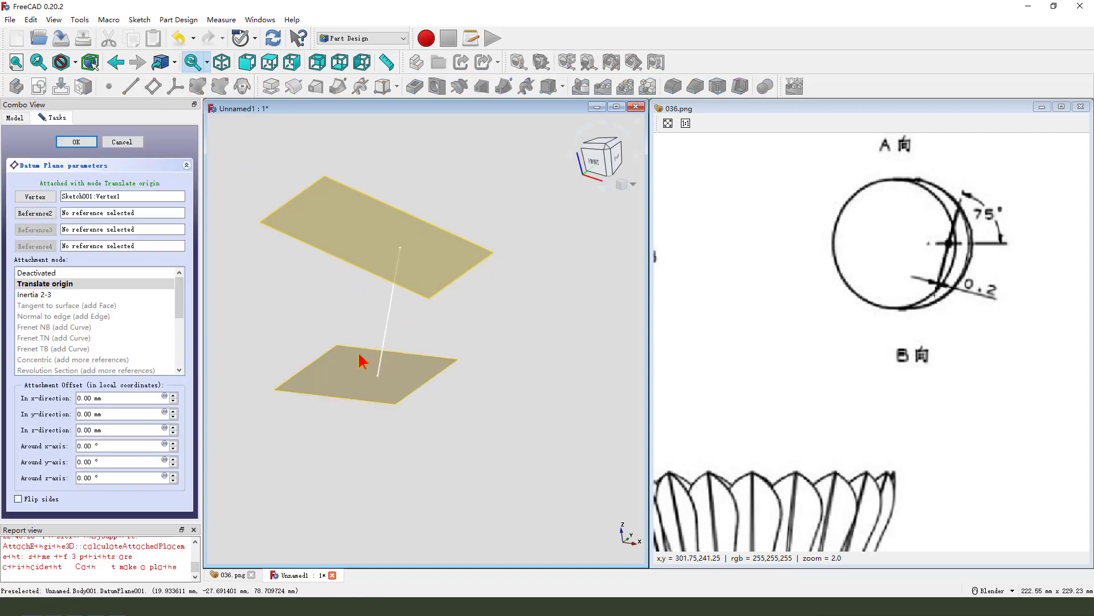
{"action": "left_click", "coordinate": [40, 215]}
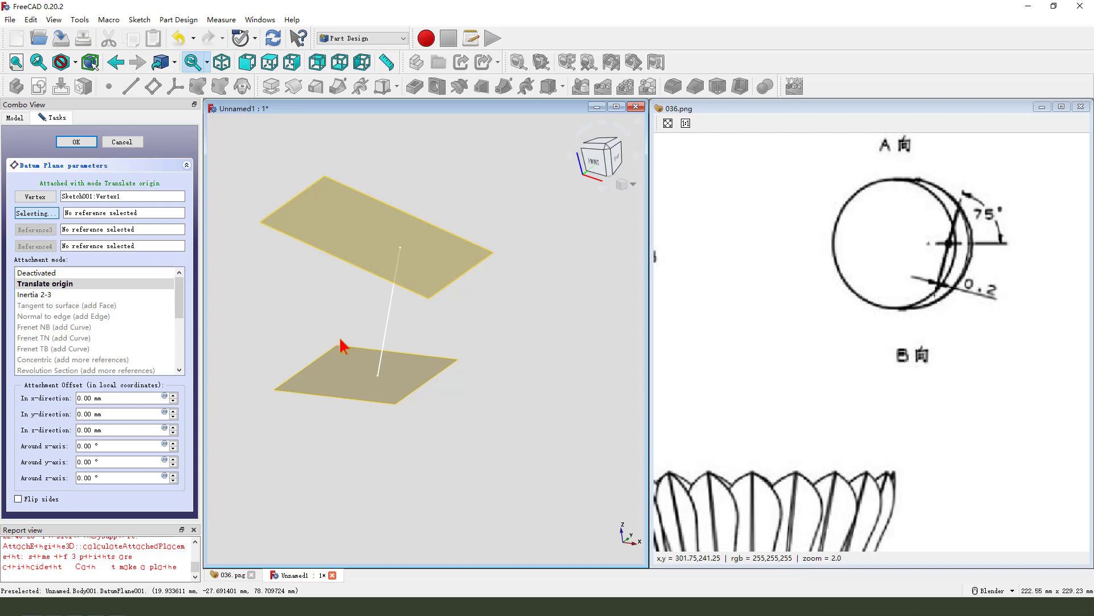
{"action": "left_click", "coordinate": [388, 324]}
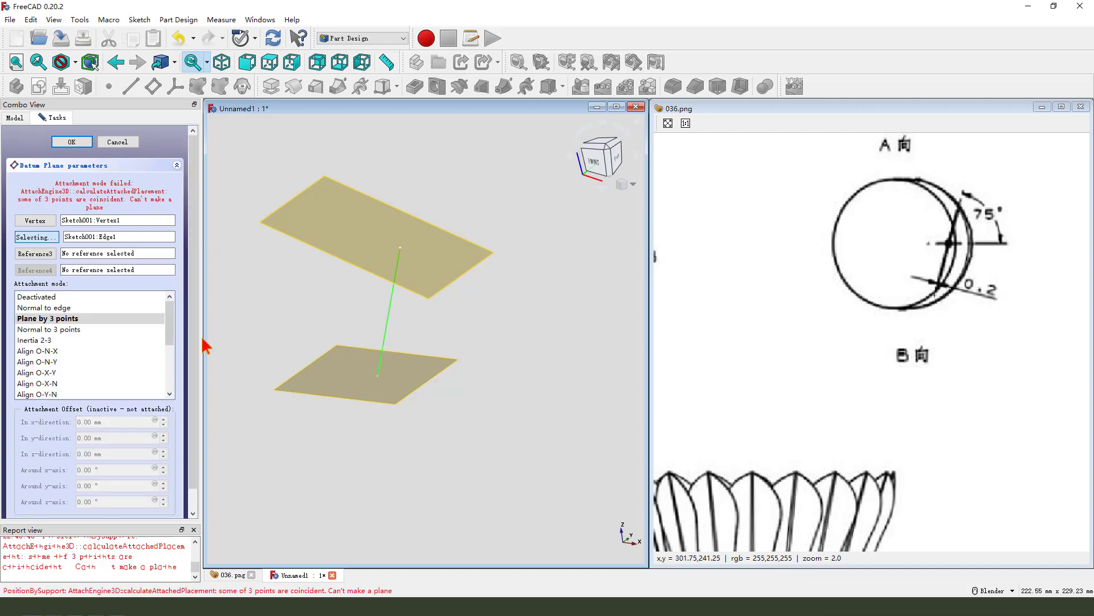
{"action": "left_click", "coordinate": [44, 309]}
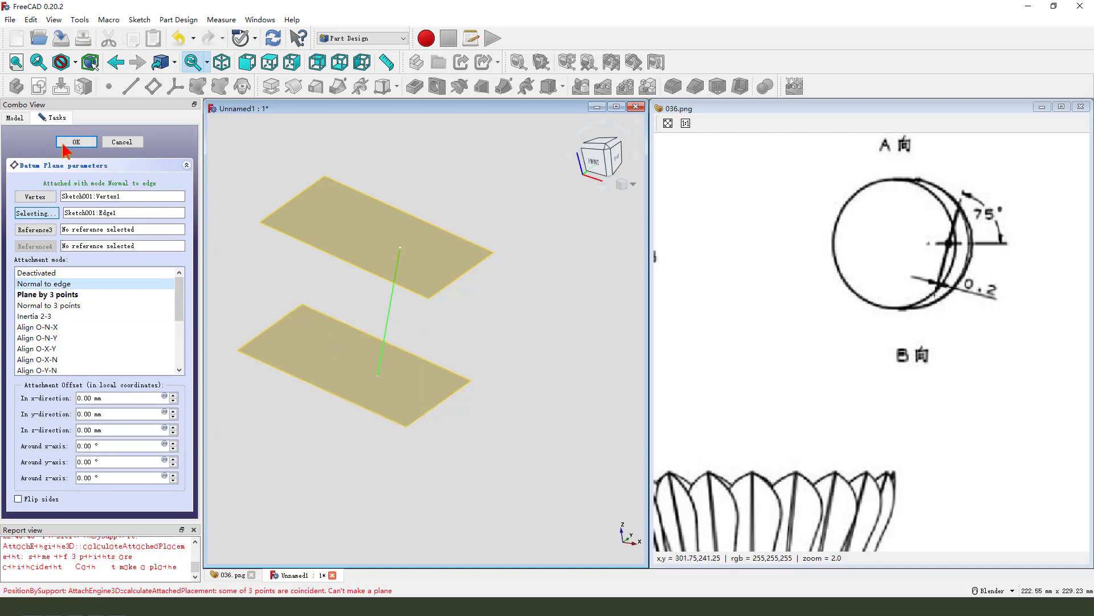
{"action": "left_click", "coordinate": [76, 142]}
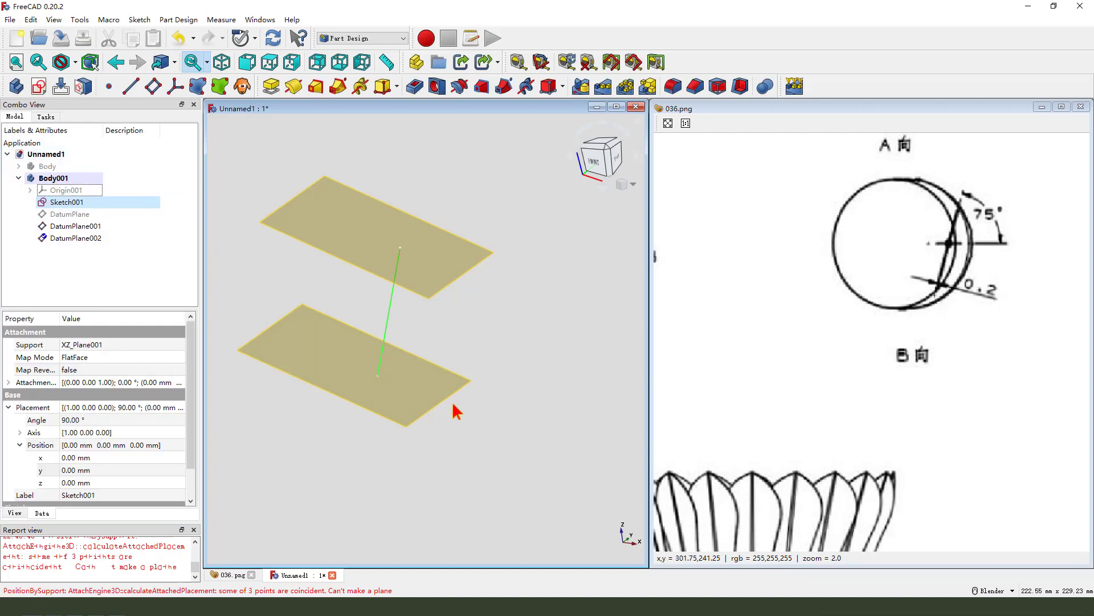
Step: Hide the new upper and lower datum planes
{"action": "left_click_drag", "start_coordinate": [455, 237], "coordinate": [482, 245]}
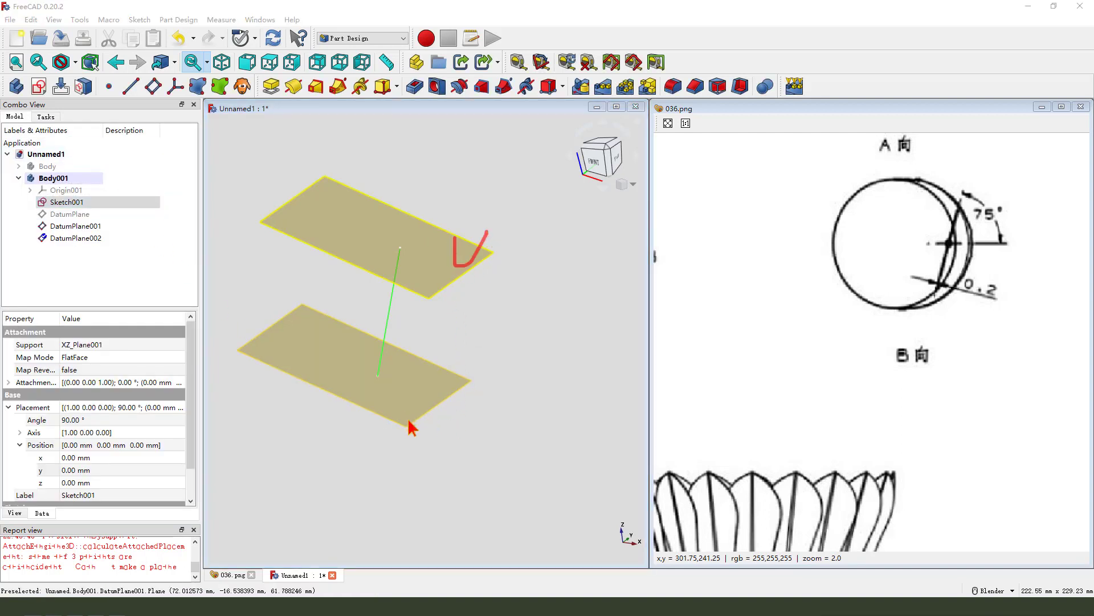
{"action": "left_click_drag", "start_coordinate": [412, 421], "coordinate": [472, 374]}
{"action": "left_click_drag", "start_coordinate": [489, 282], "coordinate": [472, 315]}
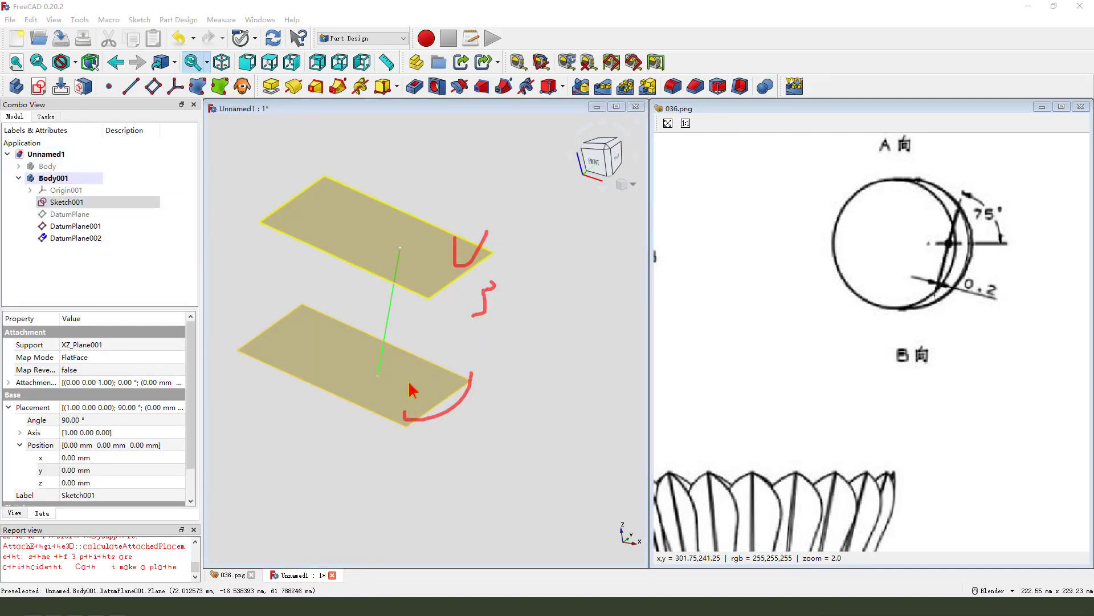
{"action": "left_click_drag", "start_coordinate": [422, 384], "coordinate": [456, 370]}
{"action": "middle_click_drag", "start_coordinate": [433, 370], "coordinate": [442, 347]}
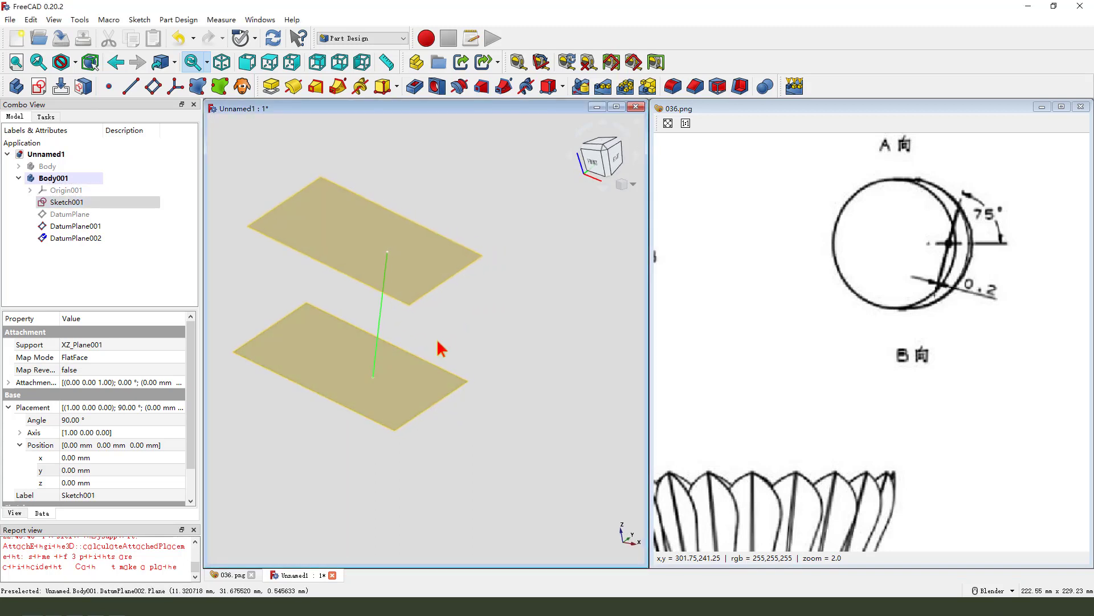
{"action": "left_click", "coordinate": [293, 246]}
{"action": "key", "text": "space"}
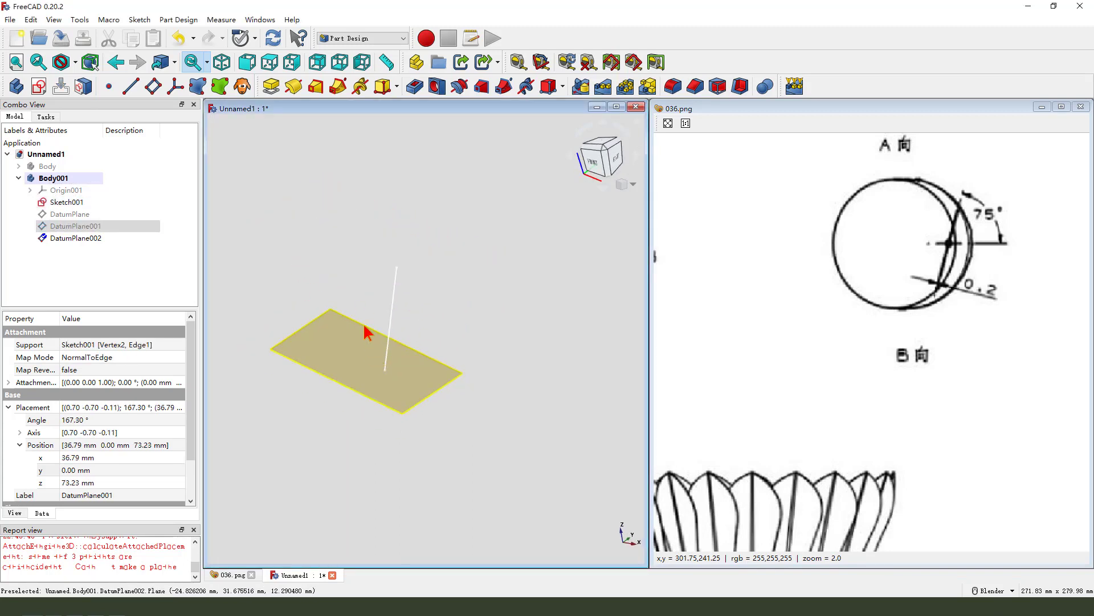
{"action": "left_click", "coordinate": [366, 331]}
{"action": "key", "text": "space"}
Step: Show the tilted DatumPlane again and select it
{"action": "left_click", "coordinate": [73, 215]}
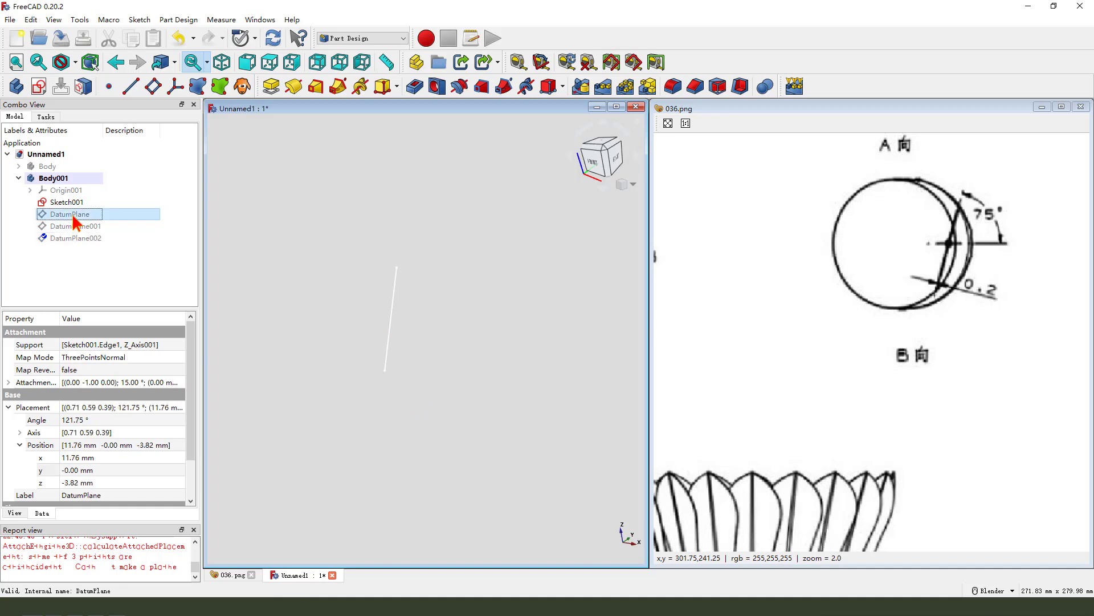
{"action": "key", "text": "space"}
{"action": "left_click", "coordinate": [515, 303]}
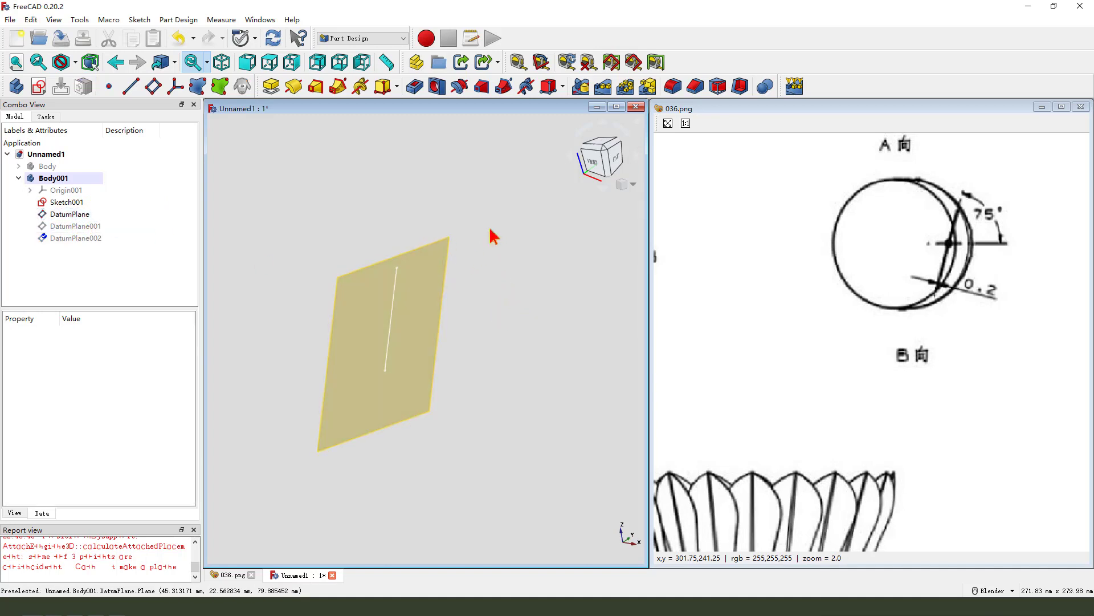
{"action": "left_click", "coordinate": [428, 250]}
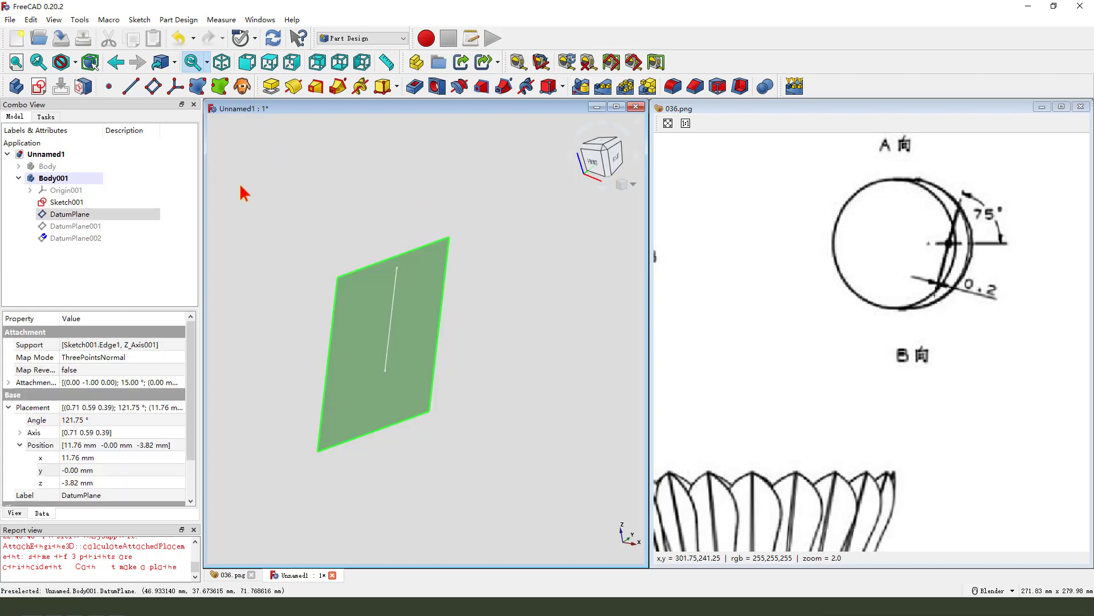
Step: Create a sketch on DatumPlane with the feather line linked as external geometry
{"action": "left_click", "coordinate": [40, 86]}
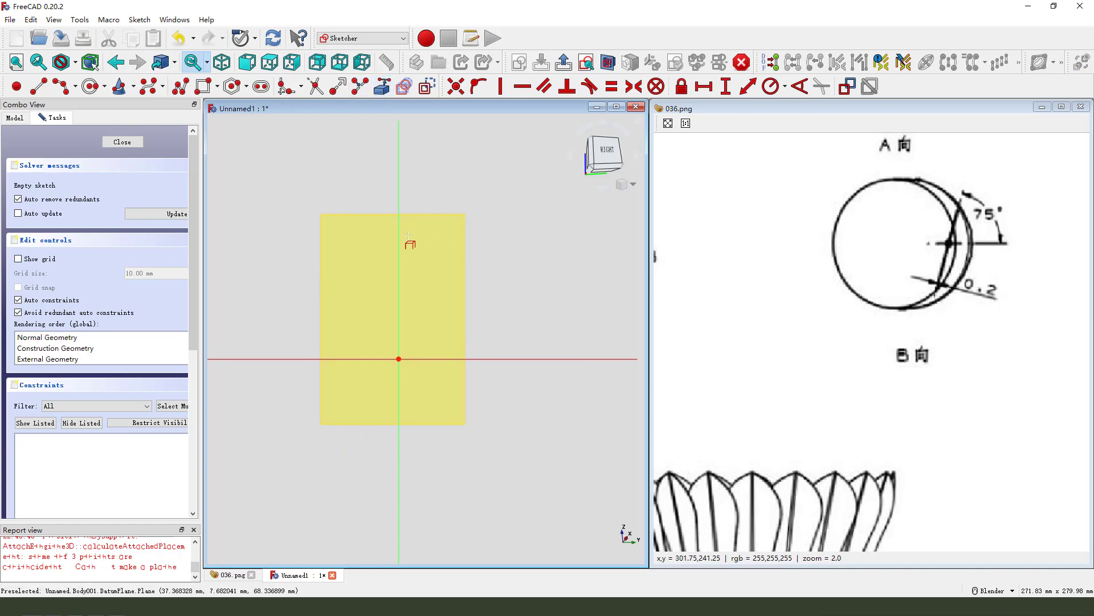
{"action": "left_click", "coordinate": [450, 242]}
{"action": "mouse_move", "coordinate": [392, 259]}
{"action": "middle_mouse_down"}
{"action": "mouse_move", "coordinate": [418, 254]}
{"action": "mouse_move", "coordinate": [399, 251]}
{"action": "middle_mouse_up"}
{"action": "left_click", "coordinate": [405, 247]}
{"action": "left_click", "coordinate": [586, 61]}
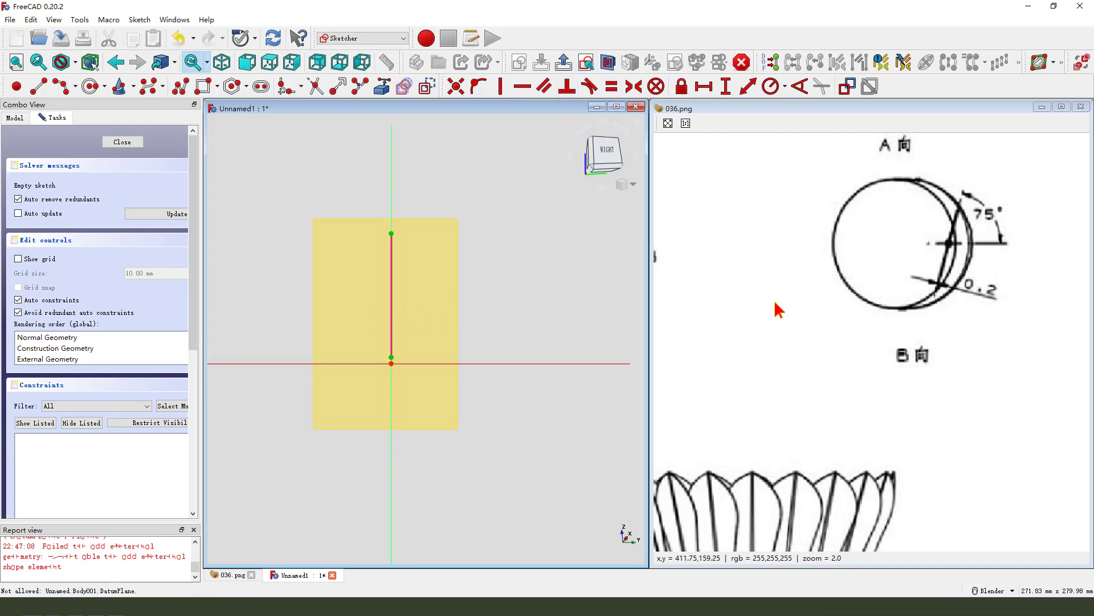
Step: Pan and zoom the sketch view to frame the reference line
{"action": "mouse_move", "coordinate": [760, 315]}
{"action": "middle_mouse_down"}
{"action": "mouse_move", "coordinate": [847, 288]}
{"action": "mouse_move", "coordinate": [784, 259]}
{"action": "mouse_move", "coordinate": [1004, 388]}
{"action": "middle_mouse_up"}
{"action": "scroll", "coordinate": [848, 288], "scroll_direction": "down", "scroll_amount": 3}
{"action": "scroll", "coordinate": [912, 308], "scroll_direction": "up", "scroll_amount": 1}
{"action": "scroll", "coordinate": [850, 308], "scroll_direction": "up", "scroll_amount": 2}
{"action": "scroll", "coordinate": [899, 374], "scroll_direction": "down", "scroll_amount": 1}
{"action": "scroll", "coordinate": [909, 347], "scroll_direction": "down", "scroll_amount": 1}
{"action": "middle_click_drag", "start_coordinate": [906, 346], "coordinate": [909, 356]}
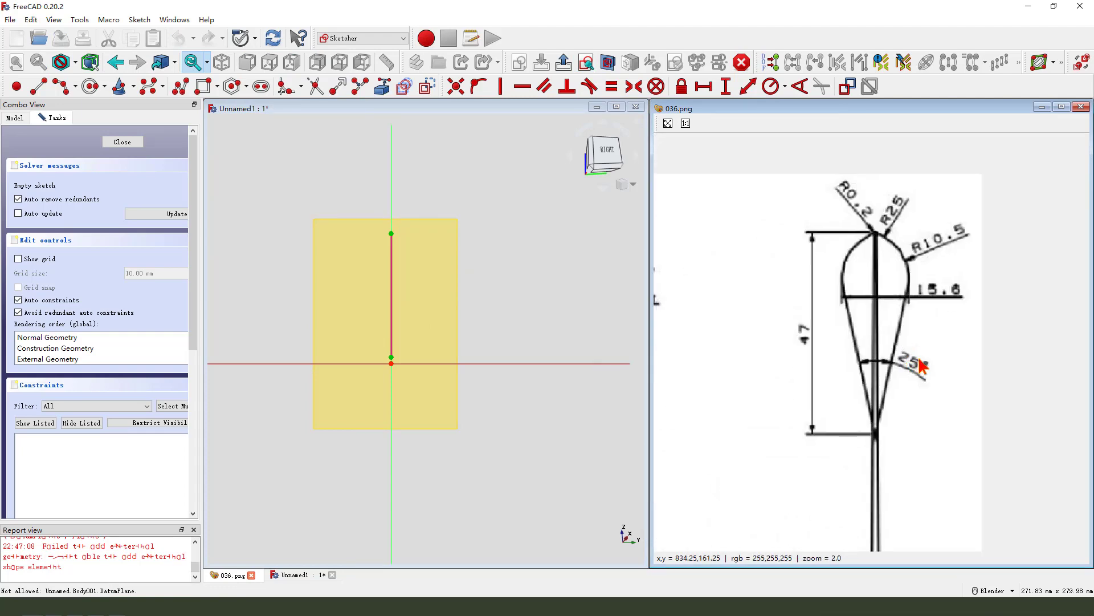
{"action": "mouse_move", "coordinate": [890, 467]}
{"action": "left_mouse_down"}
{"action": "mouse_move", "coordinate": [792, 433]}
{"action": "mouse_move", "coordinate": [949, 184]}
{"action": "left_mouse_up"}
{"action": "left_click_drag", "start_coordinate": [992, 249], "coordinate": [915, 431]}
{"action": "scroll", "coordinate": [337, 228], "scroll_direction": "up", "scroll_amount": 3}
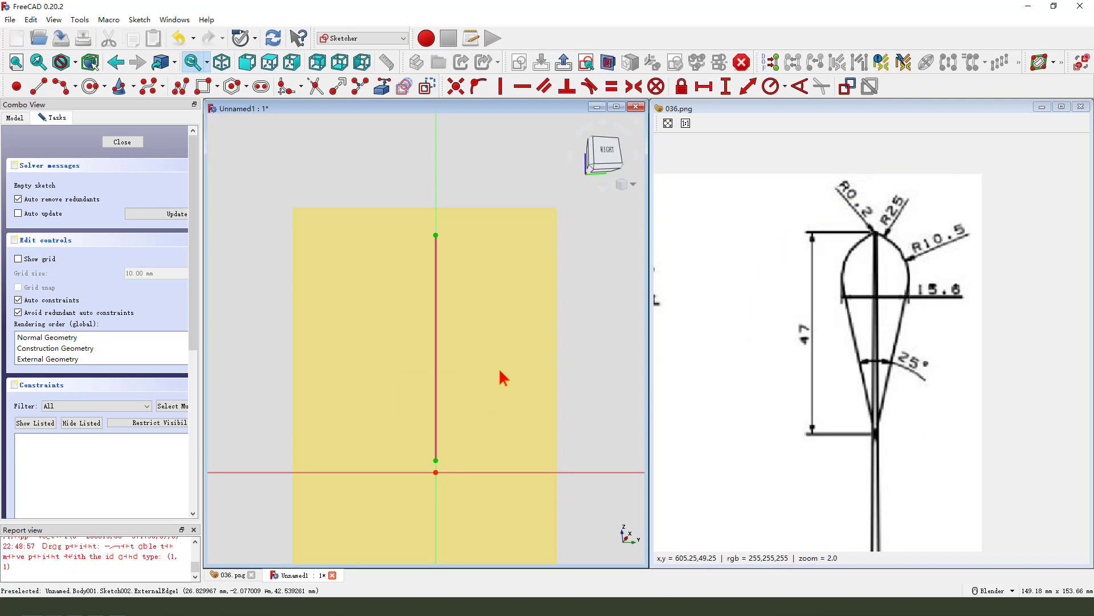
Step: Draw the top arc and the two right-side arcs of the feather outline
{"action": "left_click", "coordinate": [61, 87]}
{"action": "left_click", "coordinate": [436, 235]}
{"action": "key", "text": "m"}
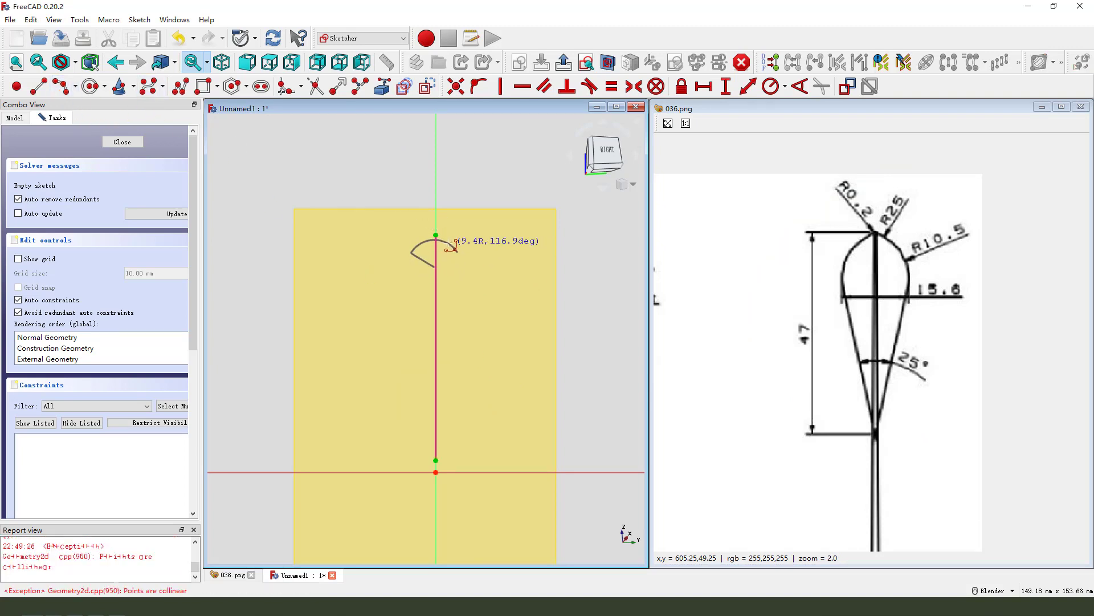
{"action": "double_click", "coordinate": [458, 252]}
{"action": "left_click", "coordinate": [465, 261]}
{"action": "key", "text": "m"}
{"action": "left_click", "coordinate": [477, 314]}
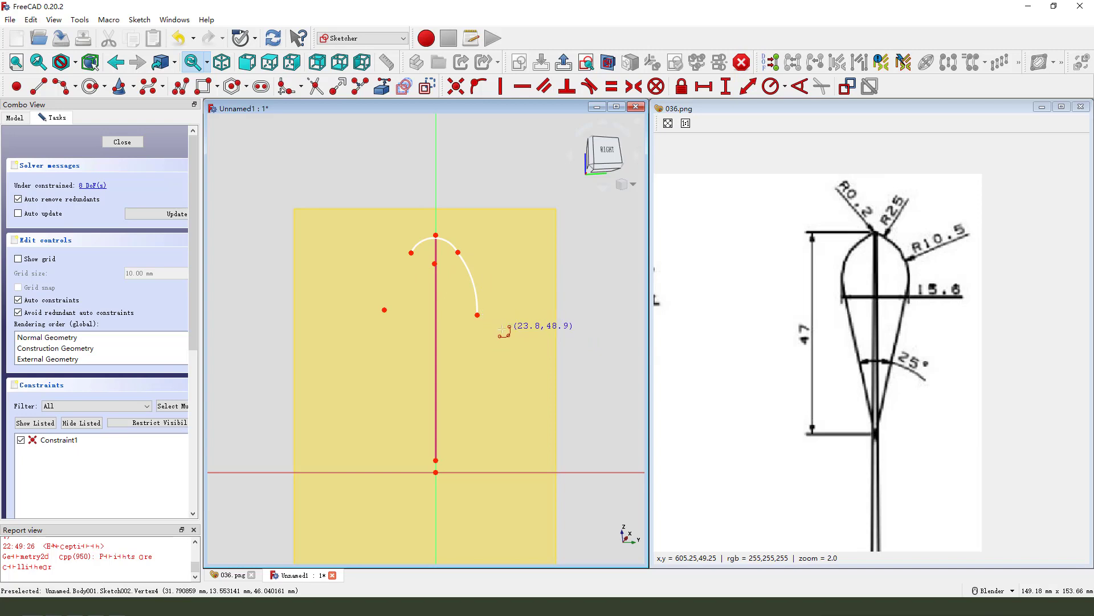
{"action": "left_click", "coordinate": [477, 329]}
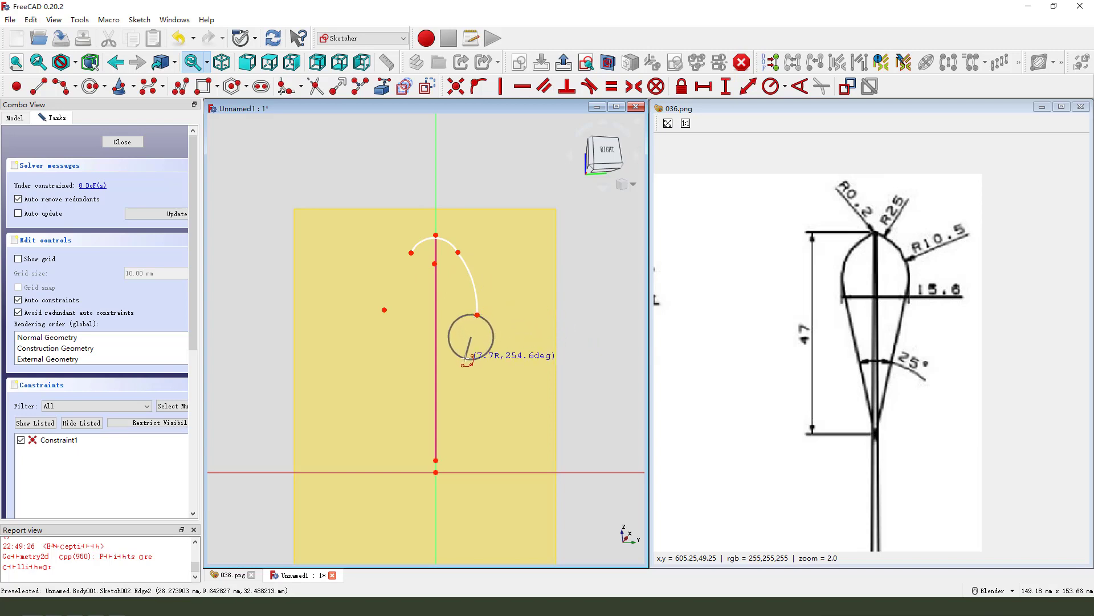
{"action": "left_click", "coordinate": [466, 358]}
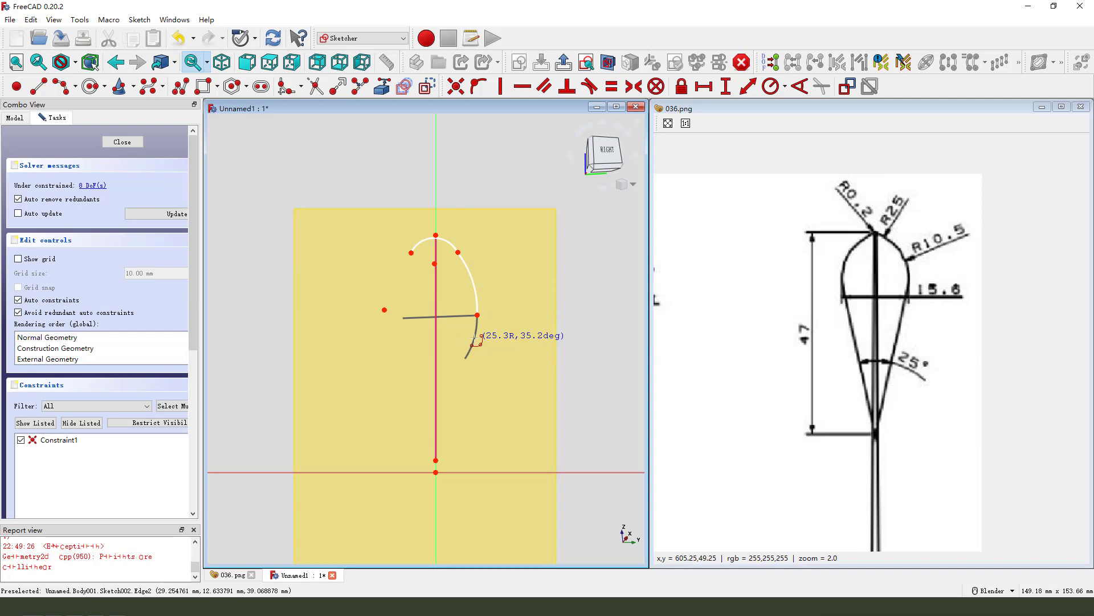
{"action": "left_click", "coordinate": [477, 341]}
Step: Make the top arc tangent to the right arc, and the two right arcs tangent
{"action": "scroll", "coordinate": [456, 251], "scroll_direction": "up", "scroll_amount": 1}
{"action": "scroll", "coordinate": [454, 251], "scroll_direction": "up", "scroll_amount": 2}
{"action": "left_click", "coordinate": [451, 250]}
{"action": "left_click", "coordinate": [471, 275]}
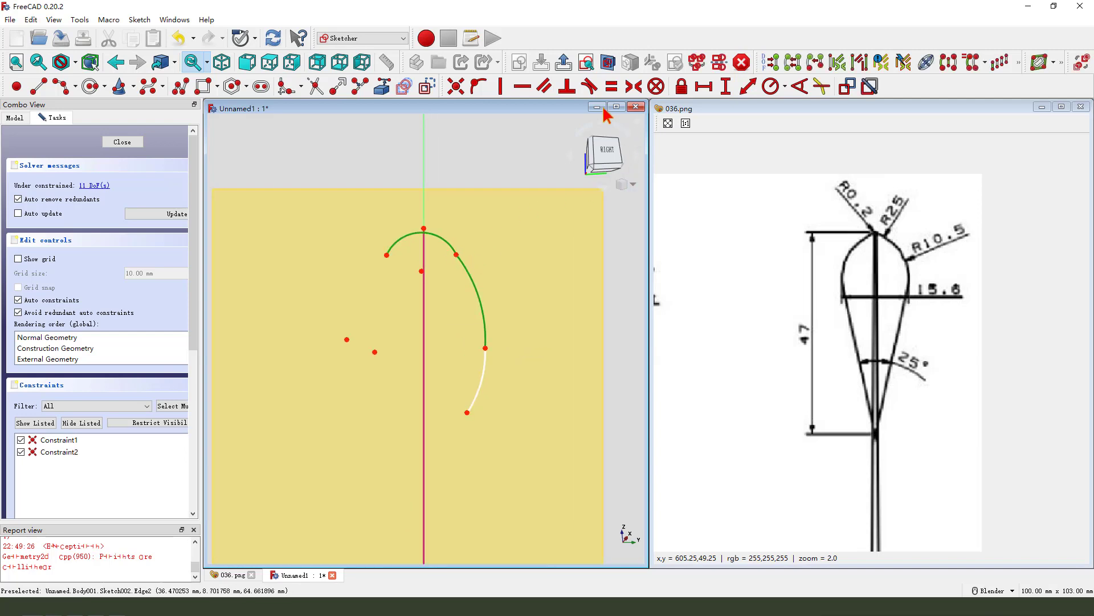
{"action": "left_click", "coordinate": [590, 87]}
{"action": "left_click", "coordinate": [484, 329]}
{"action": "left_click", "coordinate": [481, 368]}
{"action": "left_click", "coordinate": [590, 87]}
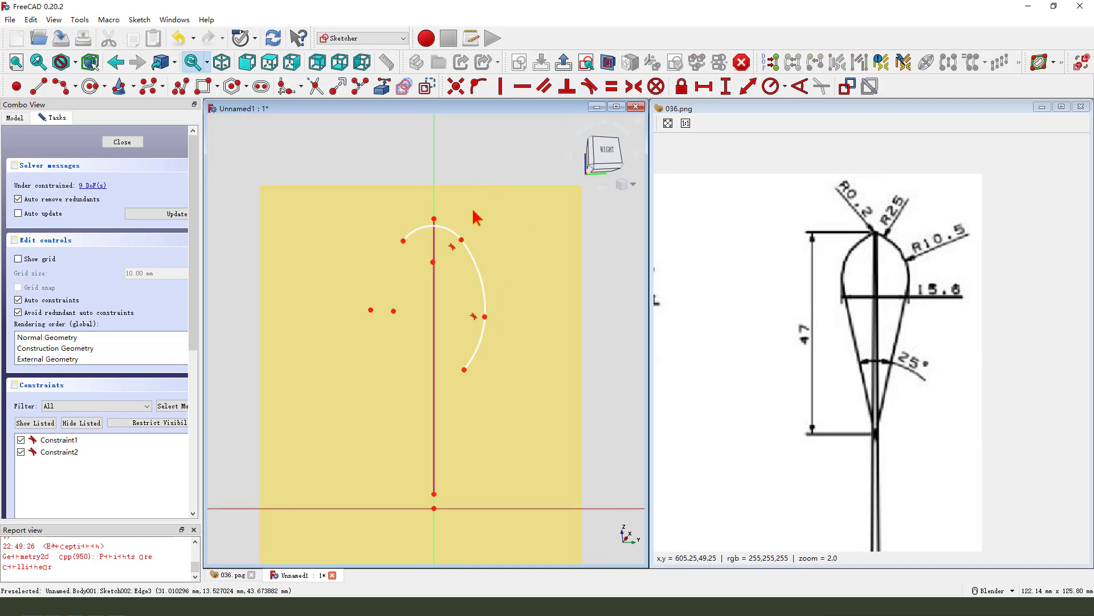
Step: Fix the top arc's endpoint on the right arc and mirror the endpoints about the axis
{"action": "middle_click_drag", "start_coordinate": [431, 243], "coordinate": [442, 226], "text": "shift"}
{"action": "left_click", "coordinate": [443, 227]}
{"action": "left_click", "coordinate": [478, 87]}
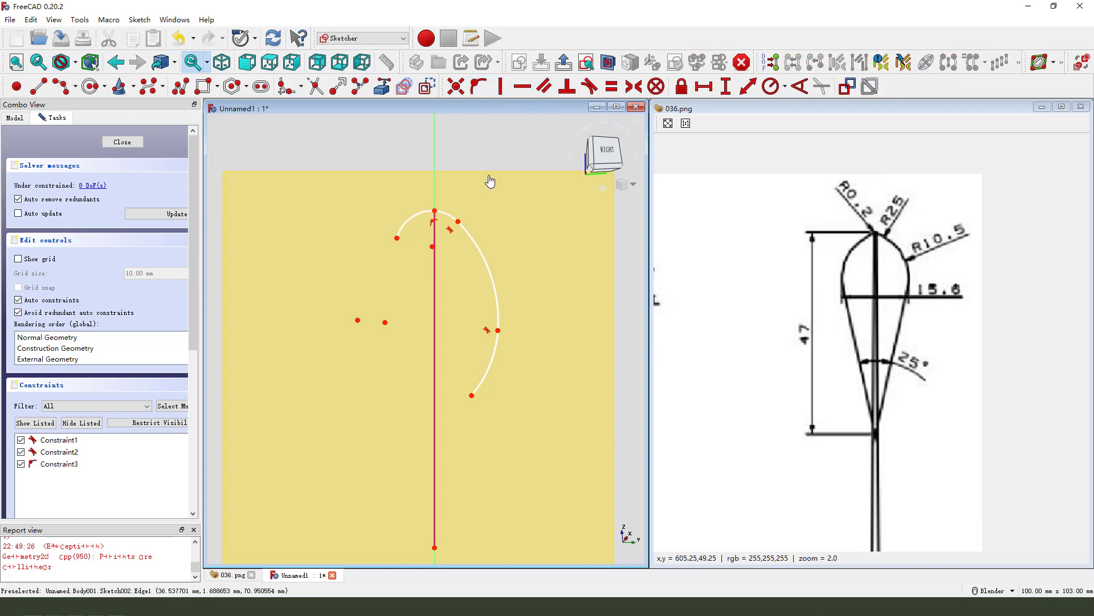
{"action": "left_click", "coordinate": [397, 237]}
{"action": "left_click", "coordinate": [458, 222]}
{"action": "left_click", "coordinate": [435, 191]}
{"action": "left_click", "coordinate": [633, 86]}
Step: Draw two left-side arcs and make them tangent to each other
{"action": "left_click", "coordinate": [61, 86]}
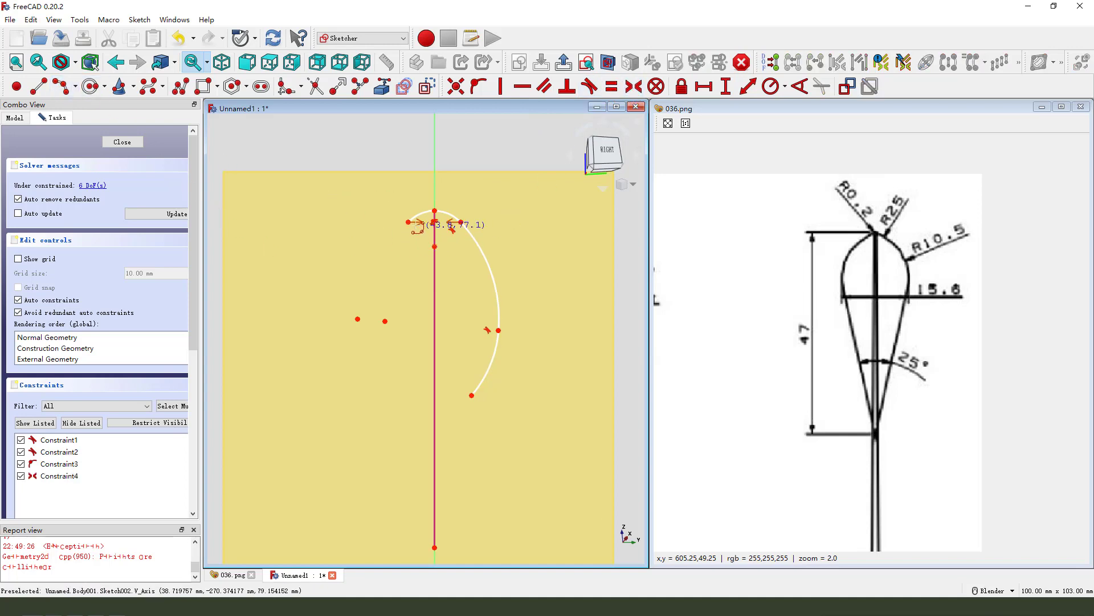
{"action": "left_click", "coordinate": [391, 273]}
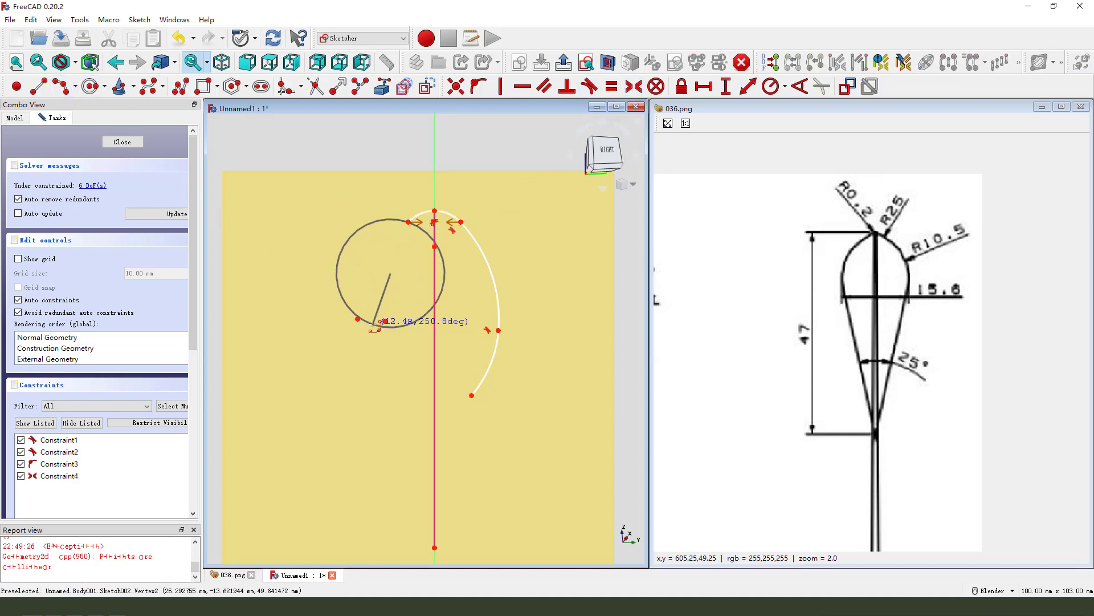
{"action": "left_click", "coordinate": [374, 324]}
{"action": "left_click", "coordinate": [371, 285]}
{"action": "left_click", "coordinate": [373, 322]}
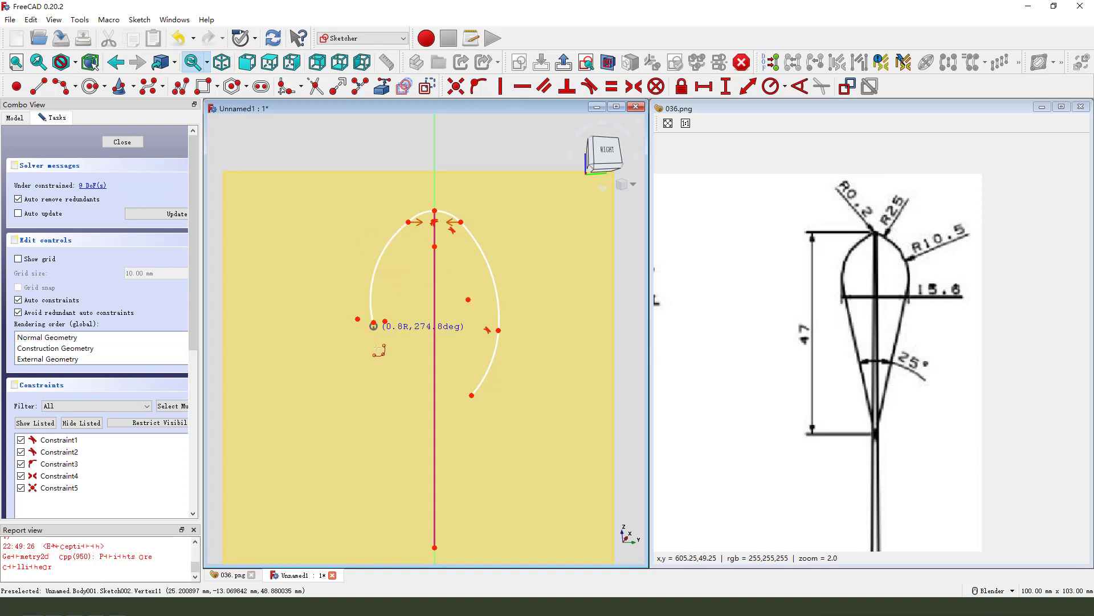
{"action": "left_click", "coordinate": [404, 389]}
{"action": "left_click", "coordinate": [376, 331]}
{"action": "left_click", "coordinate": [371, 296]}
{"action": "left_click", "coordinate": [590, 86]}
Step: Make the upper side arcs equal and the top-left arc tangent to its neighbour
{"action": "mouse_move", "coordinate": [499, 331]}
{"action": "left_mouse_down"}
{"action": "mouse_move", "coordinate": [486, 242]}
{"action": "mouse_move", "coordinate": [488, 412]}
{"action": "left_mouse_up"}
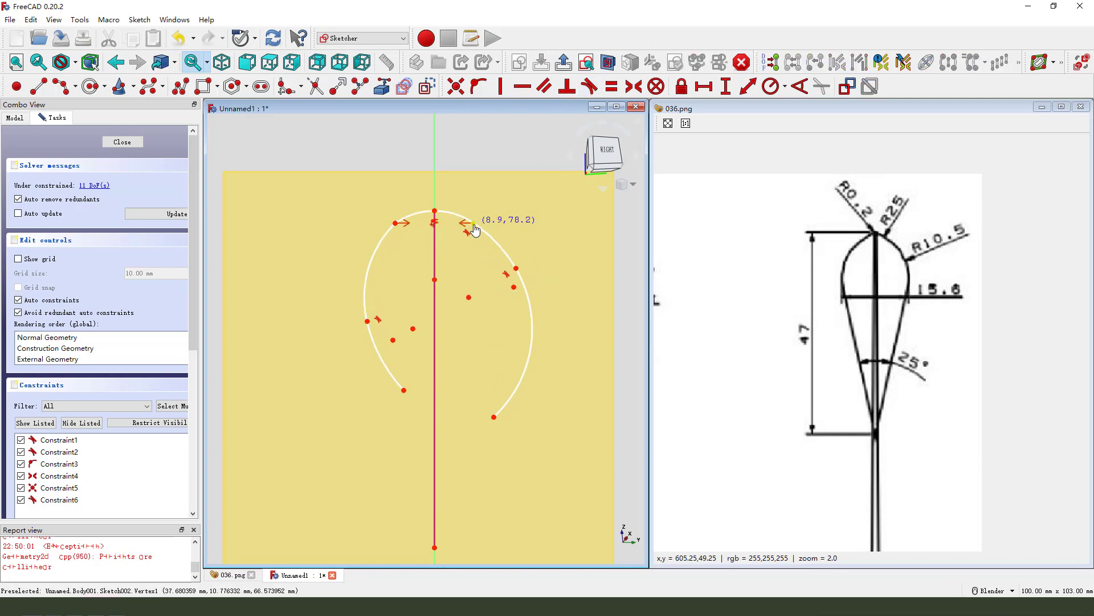
{"action": "left_click", "coordinate": [487, 410]}
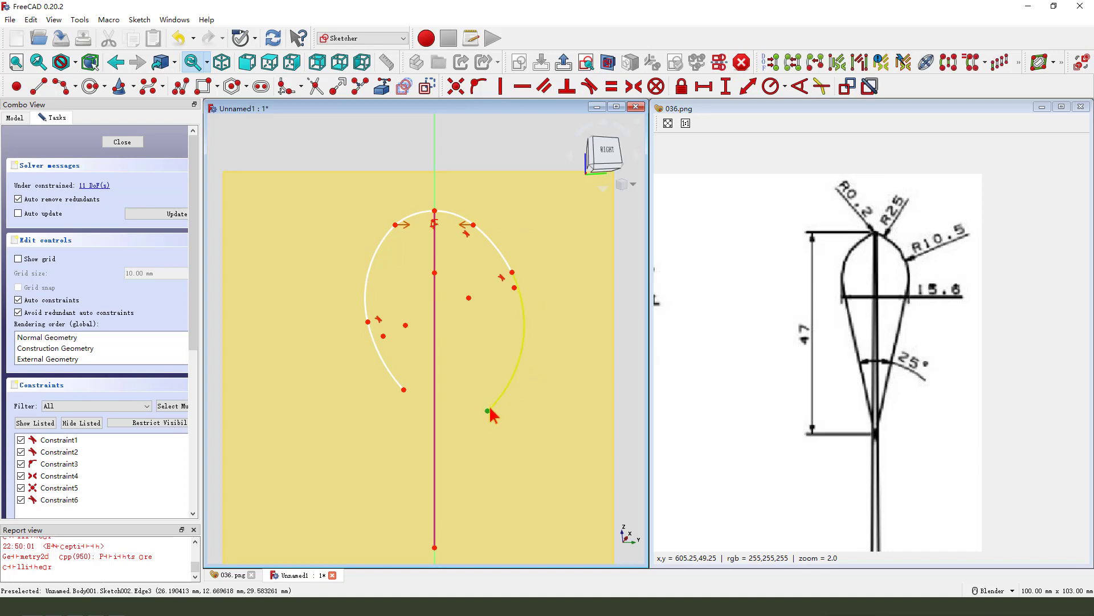
{"action": "left_click", "coordinate": [388, 365]}
{"action": "left_click", "coordinate": [612, 86]}
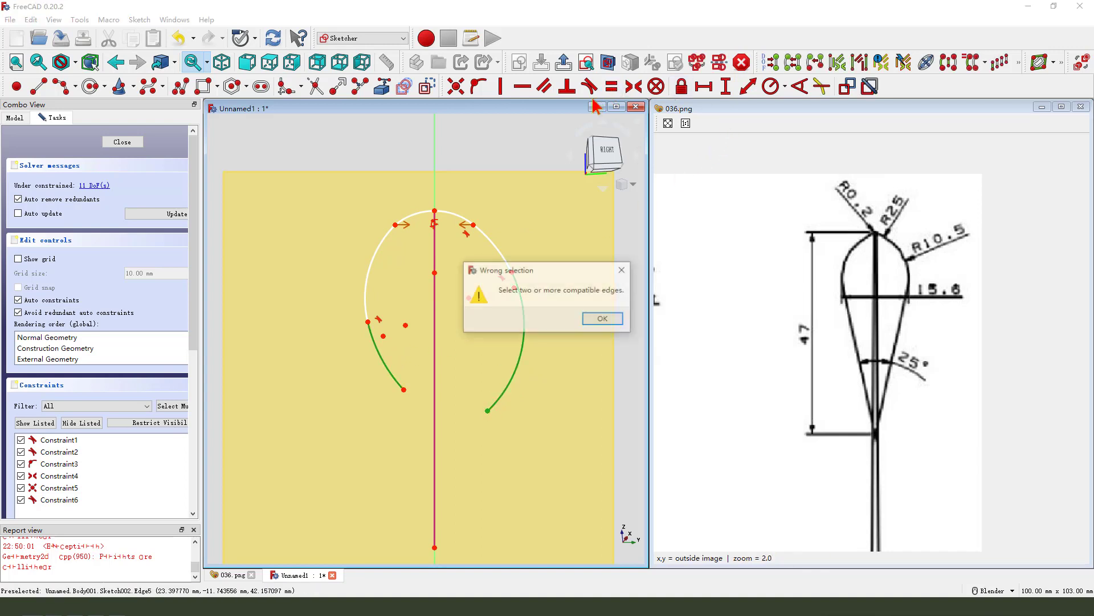
{"action": "left_click", "coordinate": [622, 269]}
{"action": "left_click", "coordinate": [382, 247]}
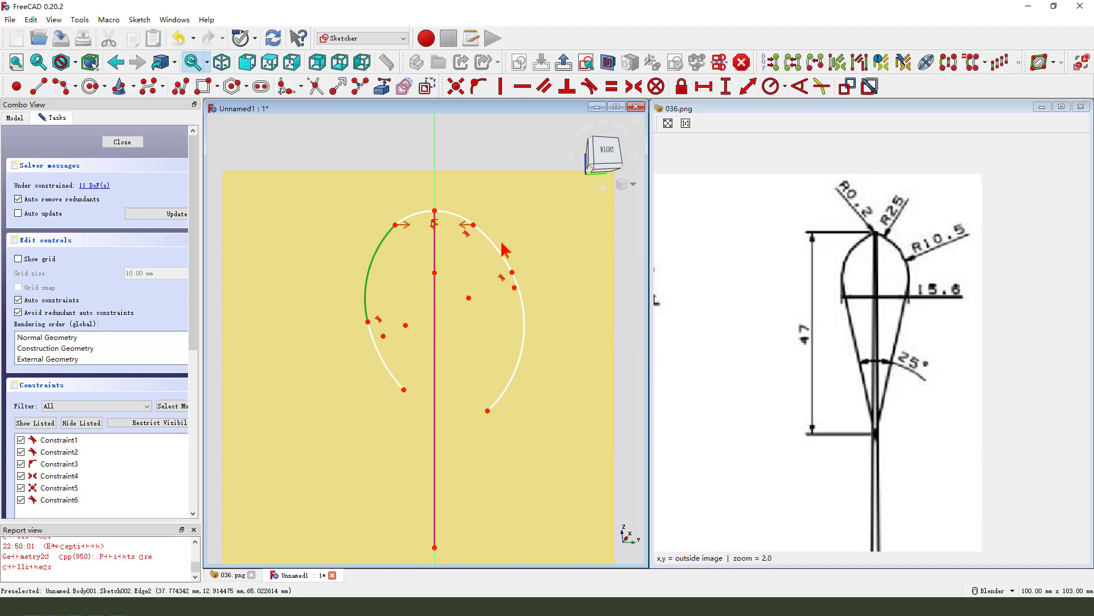
{"action": "left_click", "coordinate": [496, 246]}
{"action": "left_click", "coordinate": [612, 87]}
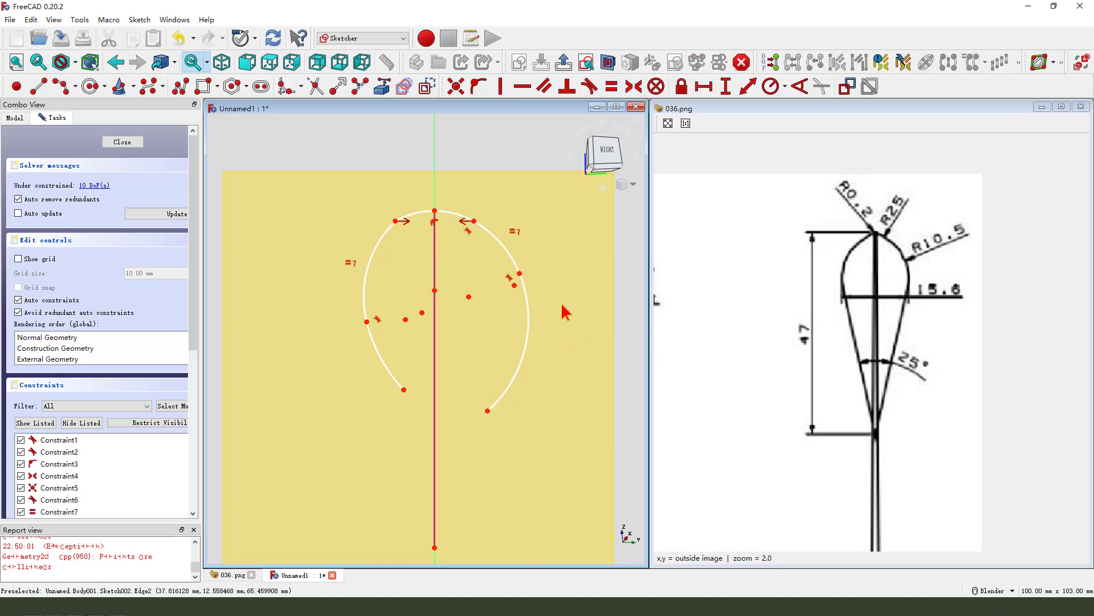
{"action": "left_click_drag", "start_coordinate": [520, 274], "coordinate": [519, 288]}
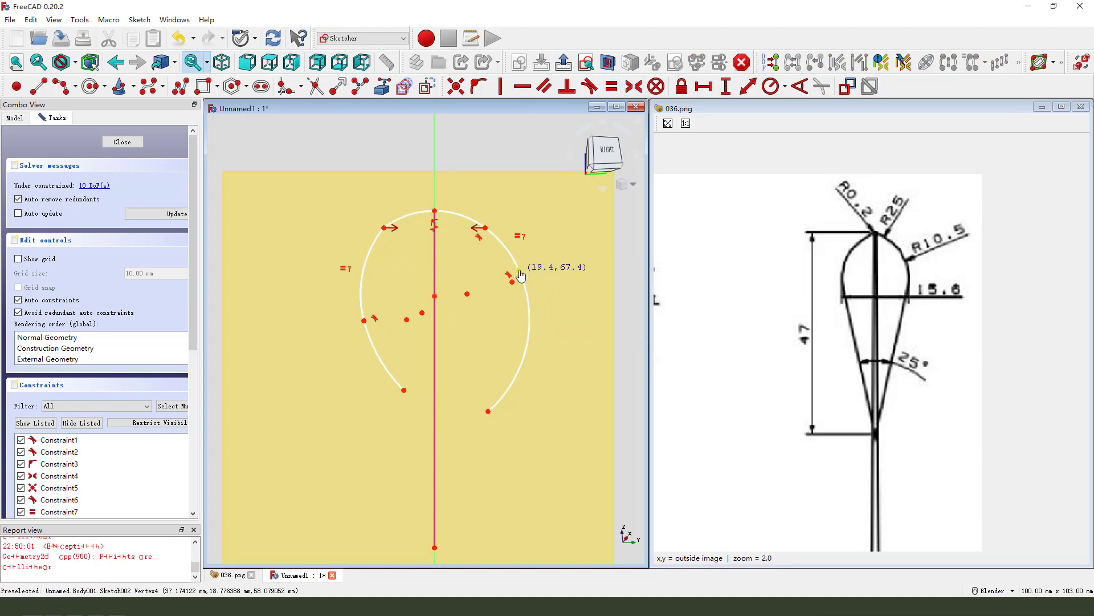
{"action": "left_click", "coordinate": [436, 226]}
{"action": "left_click", "coordinate": [590, 86]}
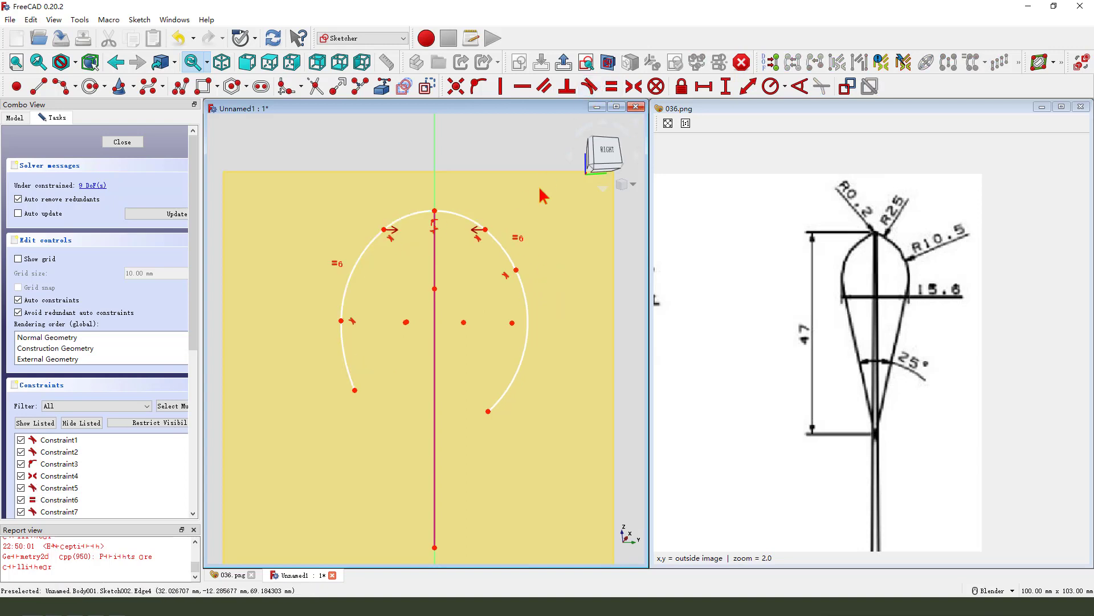
Step: Give the small top arc a 0.2 mm radius and the upper right arc 25 mm
{"action": "left_click", "coordinate": [454, 219]}
{"action": "left_click", "coordinate": [771, 87]}
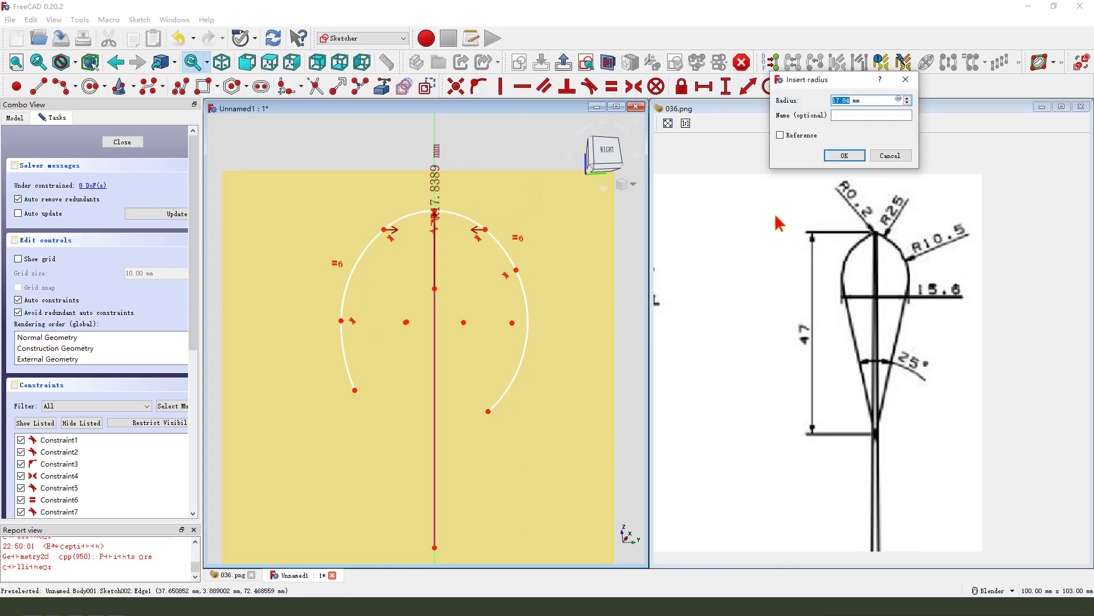
{"action": "key", "text": "Return"}
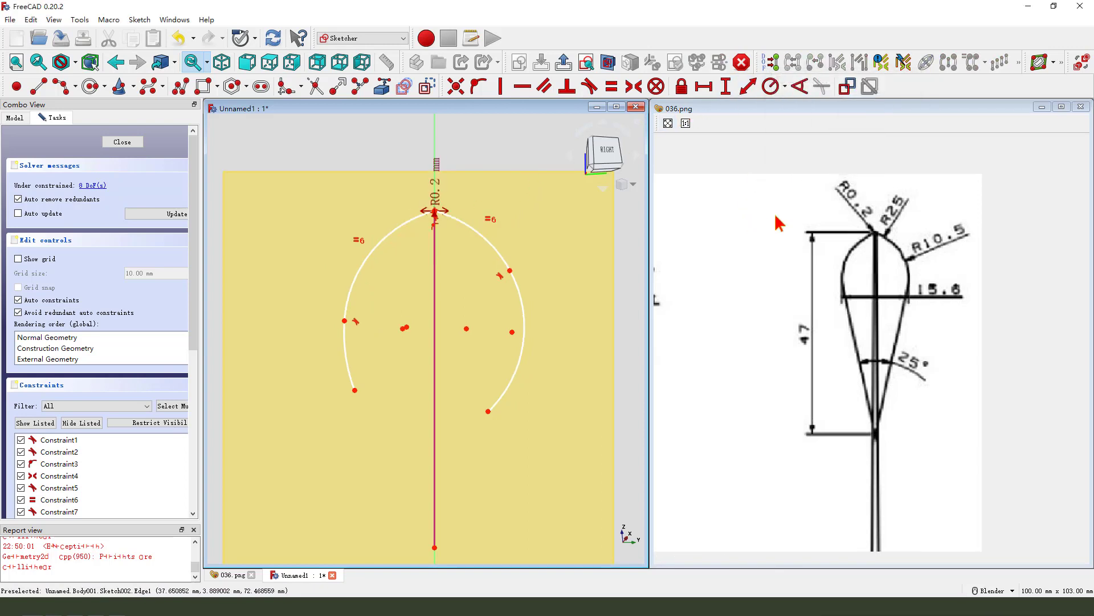
{"action": "left_click_drag", "start_coordinate": [437, 190], "coordinate": [468, 153]}
{"action": "left_click", "coordinate": [478, 221]}
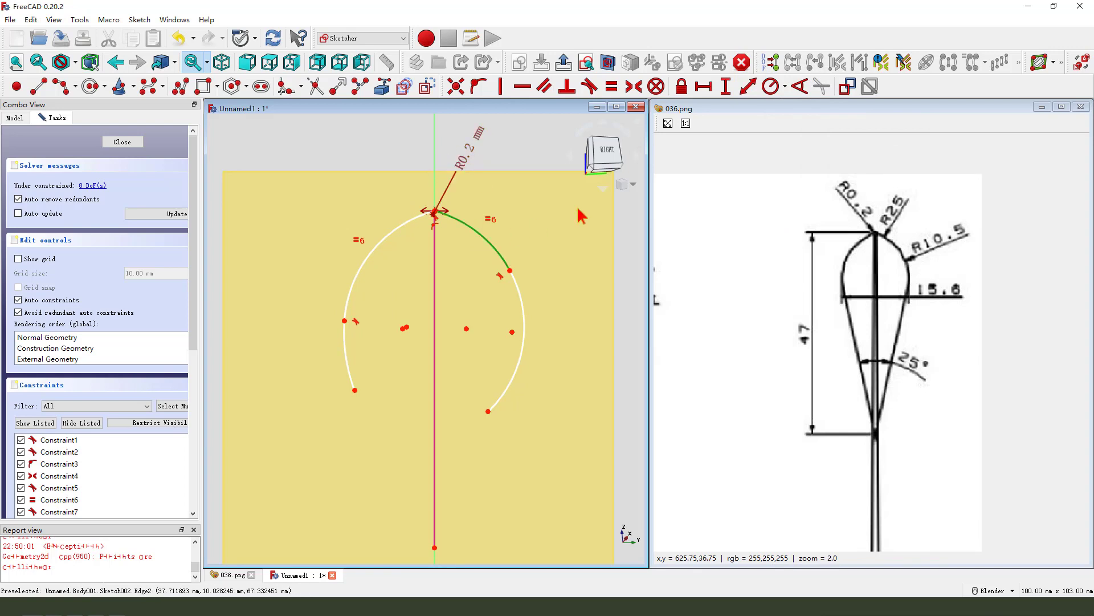
{"action": "left_click", "coordinate": [772, 89]}
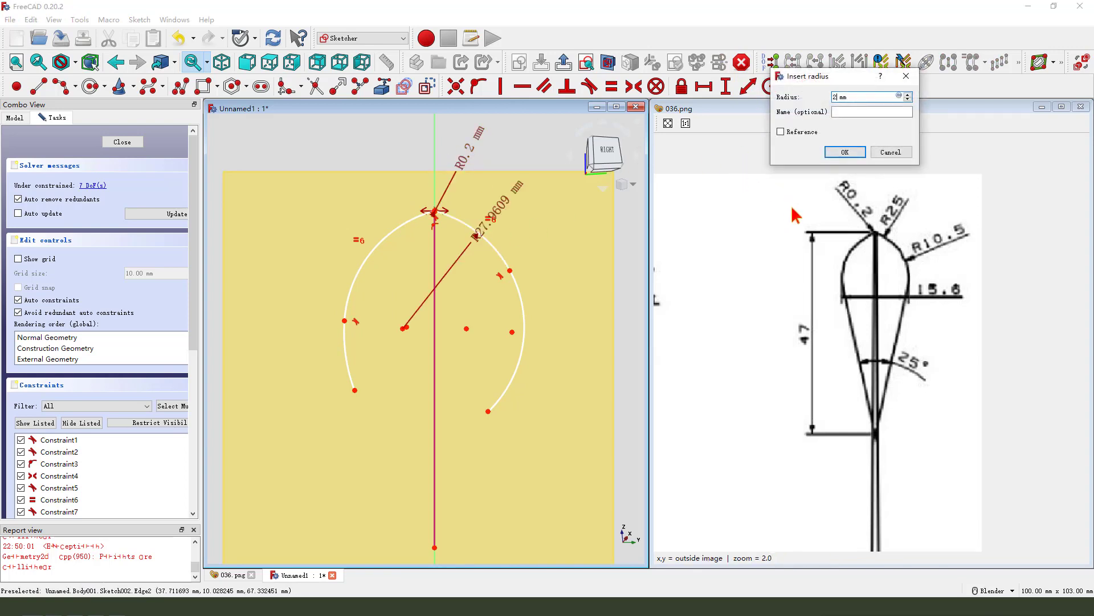
{"action": "type", "text": "5"}
{"action": "key", "text": "Return"}
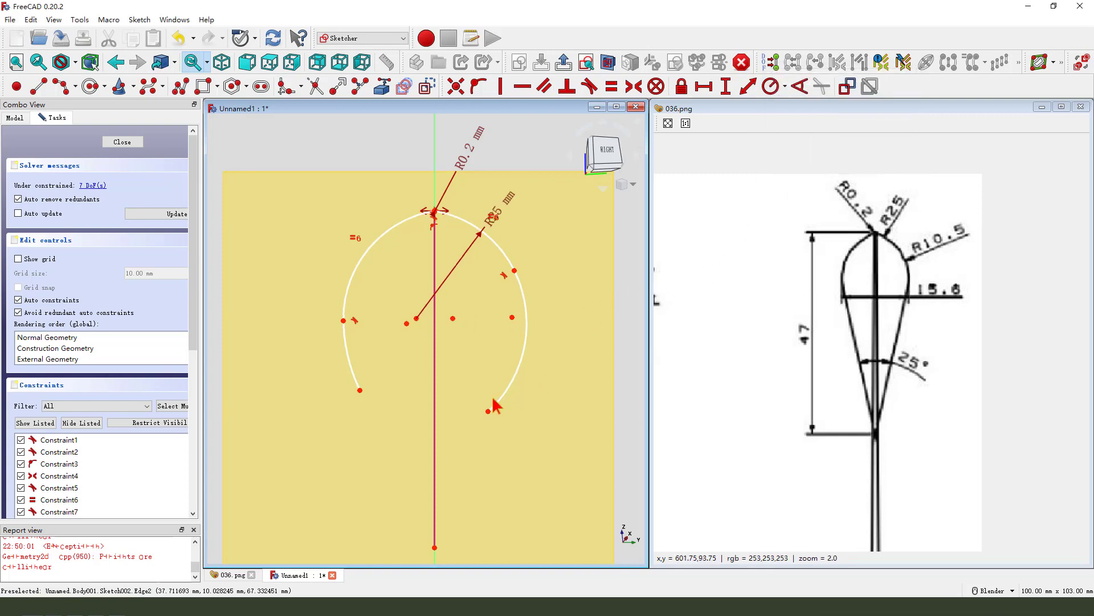
Step: Dimension the lower-right arc at 10.5 mm radius and select it with the left arc
{"action": "left_click", "coordinate": [516, 364]}
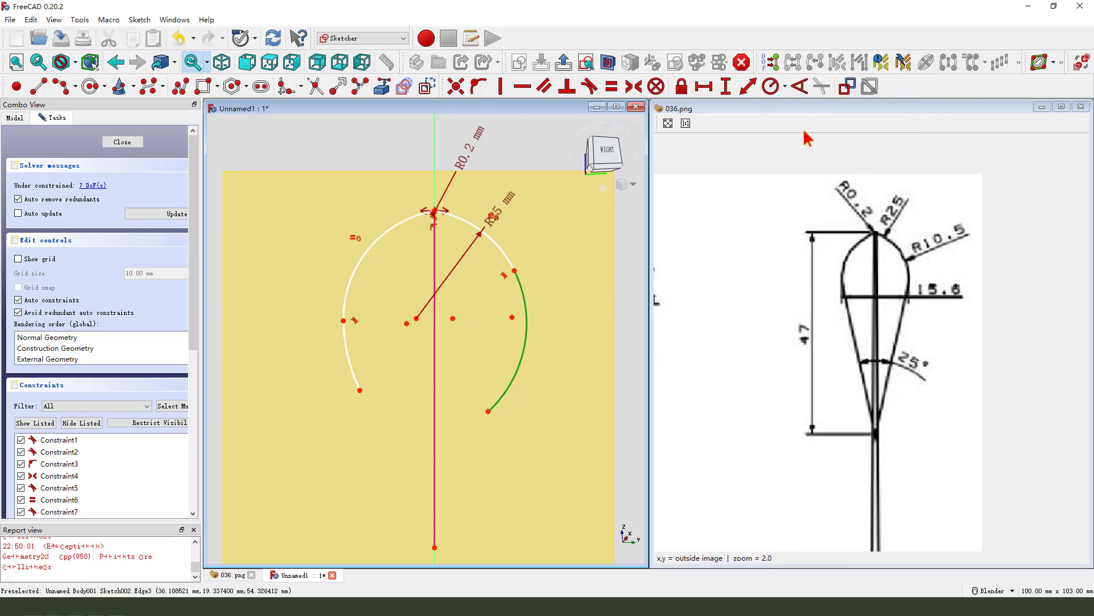
{"action": "left_click", "coordinate": [772, 89]}
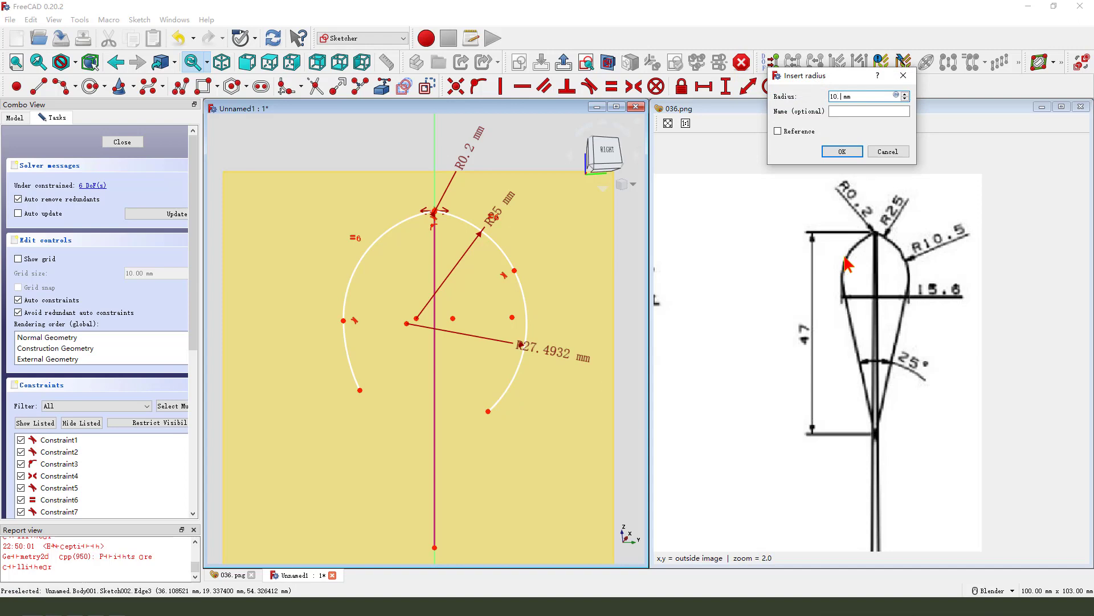
{"action": "key", "text": "Return"}
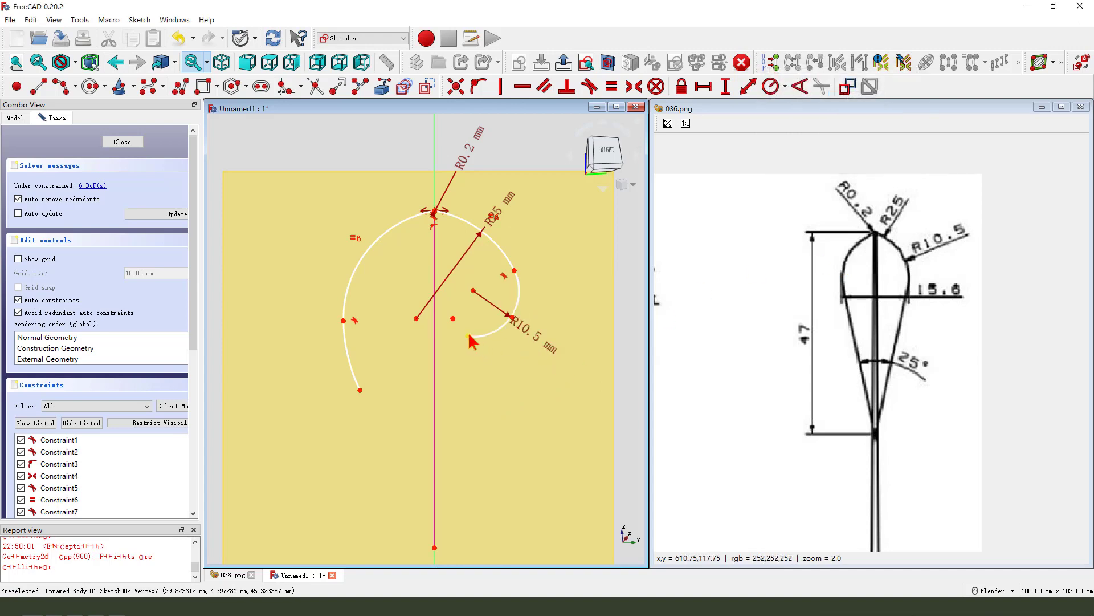
{"action": "left_click", "coordinate": [517, 308]}
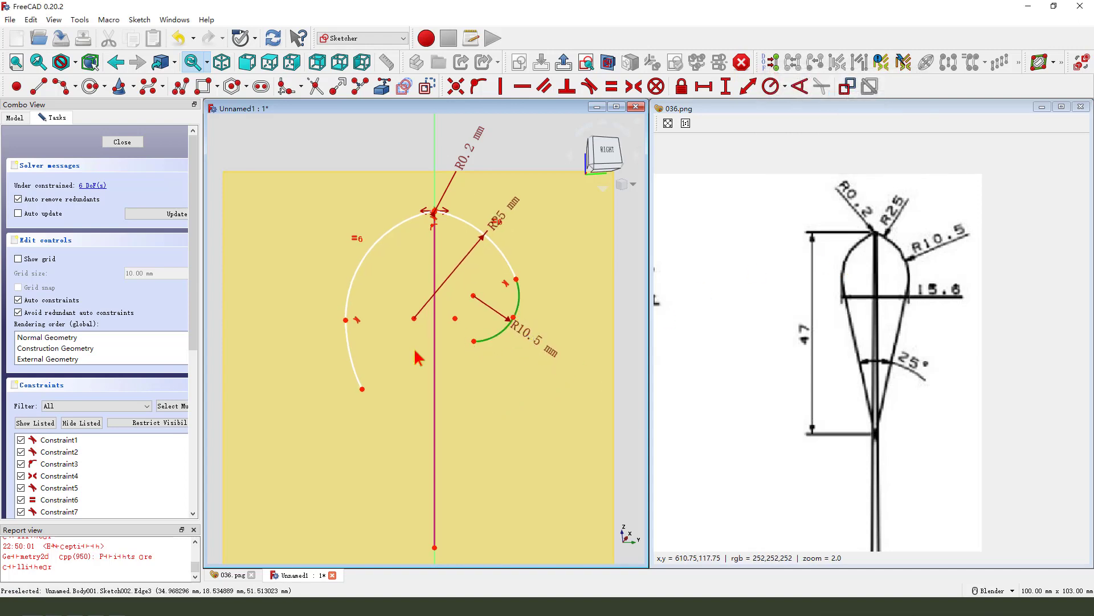
{"action": "left_click", "coordinate": [352, 346]}
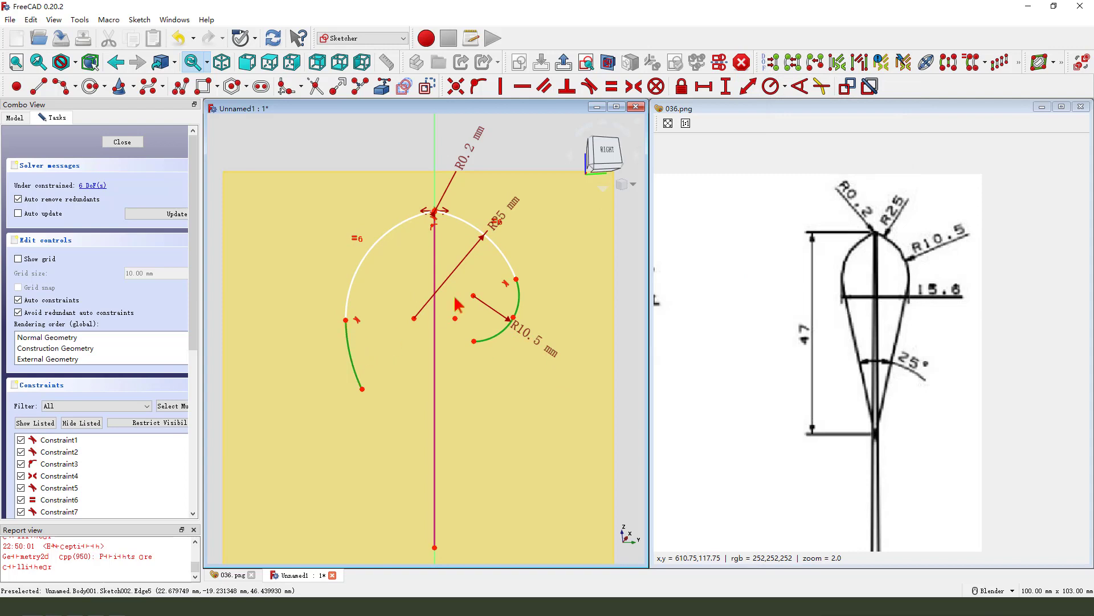
Step: Make the left arc equal to the R10.5 arc and reshape both arc ends upward
{"action": "left_click", "coordinate": [611, 87]}
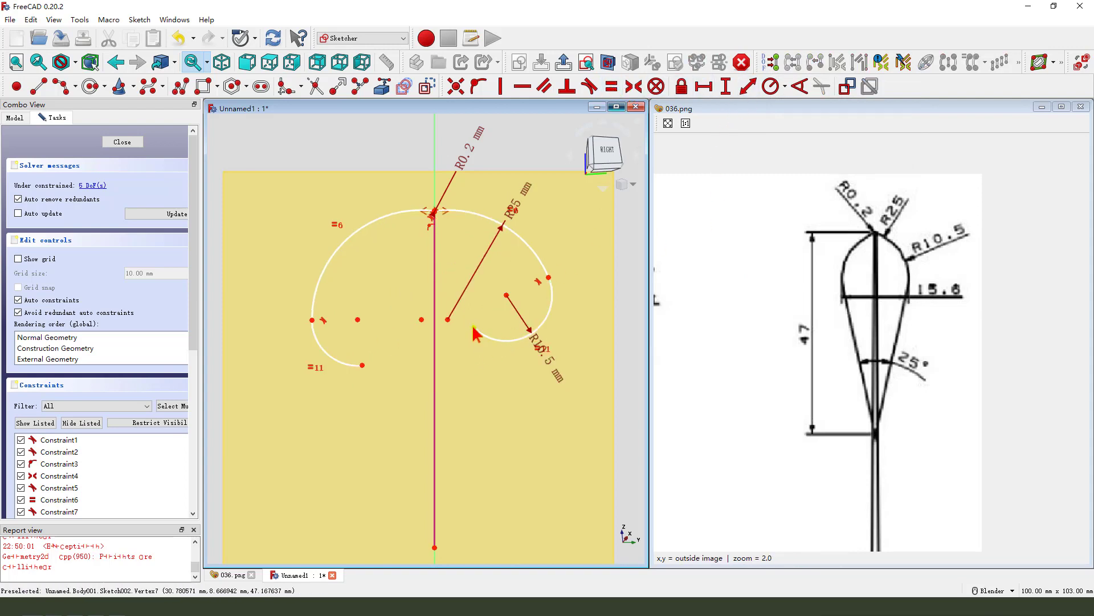
{"action": "left_click_drag", "start_coordinate": [492, 346], "coordinate": [554, 338]}
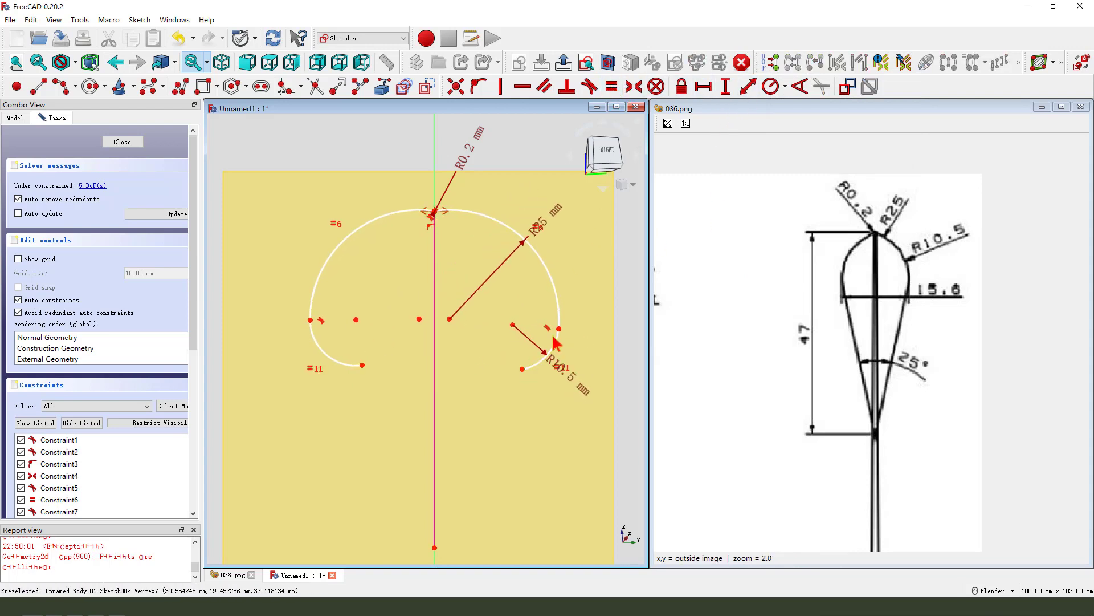
{"action": "left_click_drag", "start_coordinate": [559, 332], "coordinate": [524, 271]}
{"action": "left_click_drag", "start_coordinate": [337, 325], "coordinate": [348, 269]}
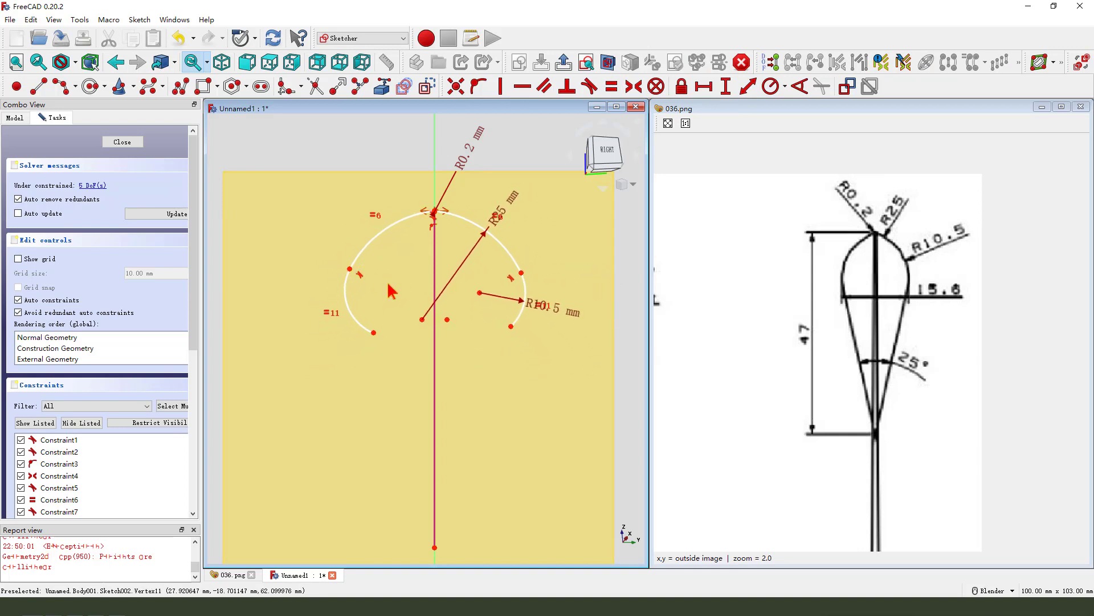
{"action": "scroll", "coordinate": [465, 302], "scroll_direction": "up", "scroll_amount": 1}
Step: Make the upper and lower side-arc endpoints symmetric about the vertical axis
{"action": "left_click", "coordinate": [534, 269]}
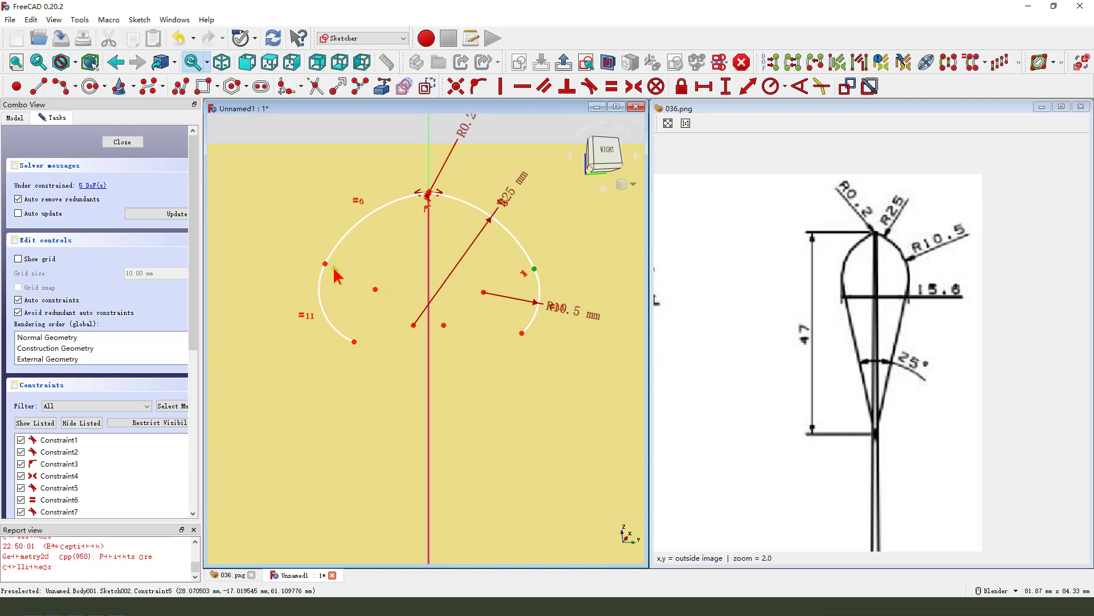
{"action": "left_click", "coordinate": [325, 263]}
{"action": "left_click", "coordinate": [428, 246]}
{"action": "left_click", "coordinate": [634, 87]}
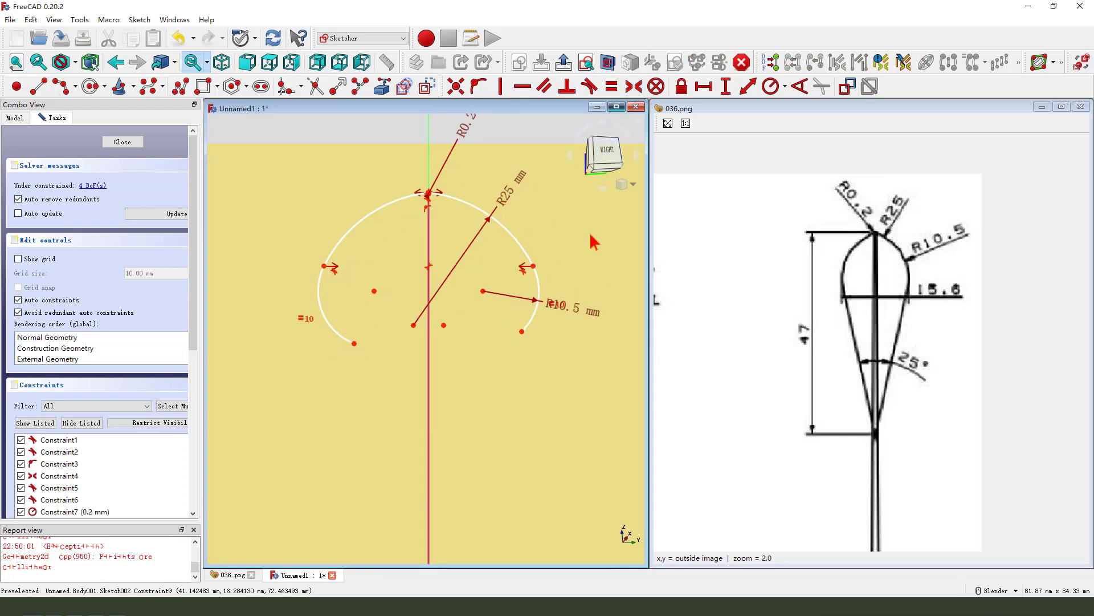
{"action": "left_click", "coordinate": [522, 331]}
{"action": "left_click", "coordinate": [354, 343]}
{"action": "left_click", "coordinate": [430, 358]}
{"action": "left_click", "coordinate": [634, 87]}
Step: Draw two lines from the lower arc ends meeting on the axis, tangent to the R10.5 arc
{"action": "left_click", "coordinate": [39, 86]}
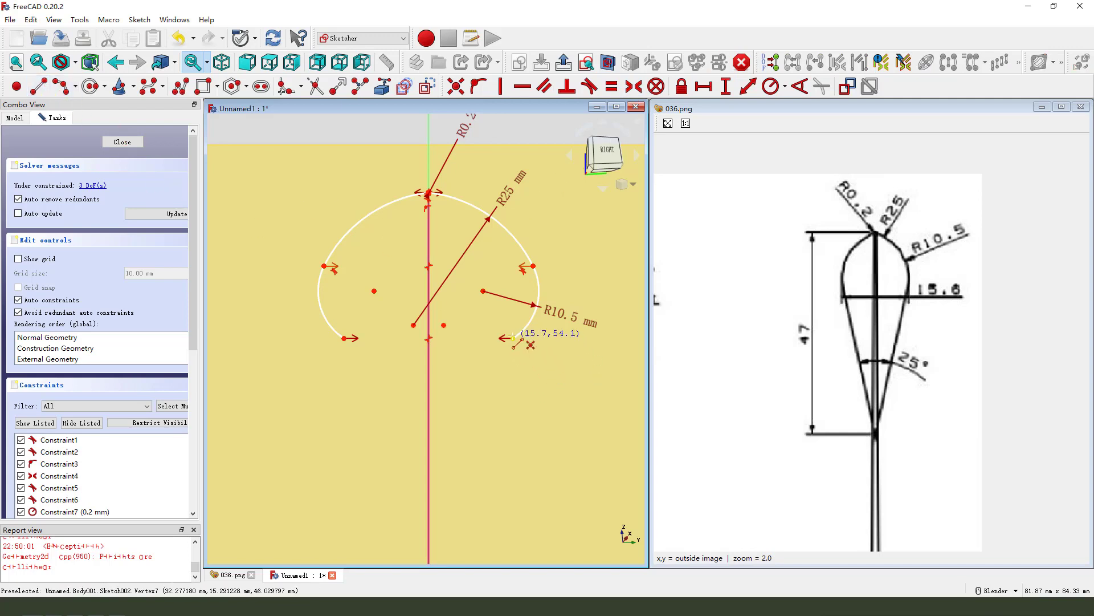
{"action": "left_click", "coordinate": [513, 338]}
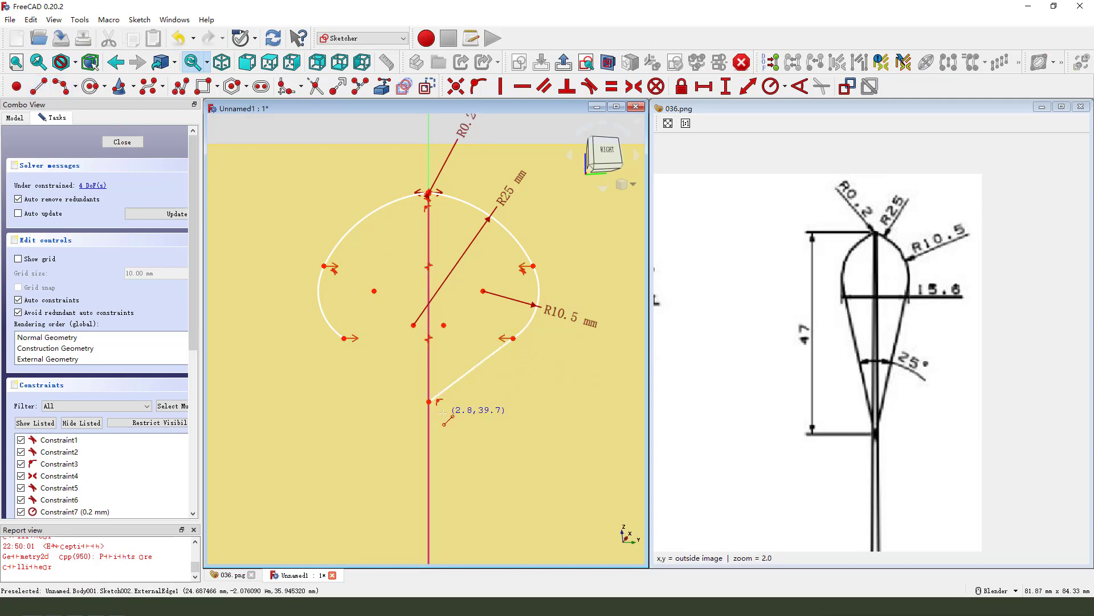
{"action": "left_click", "coordinate": [429, 401]}
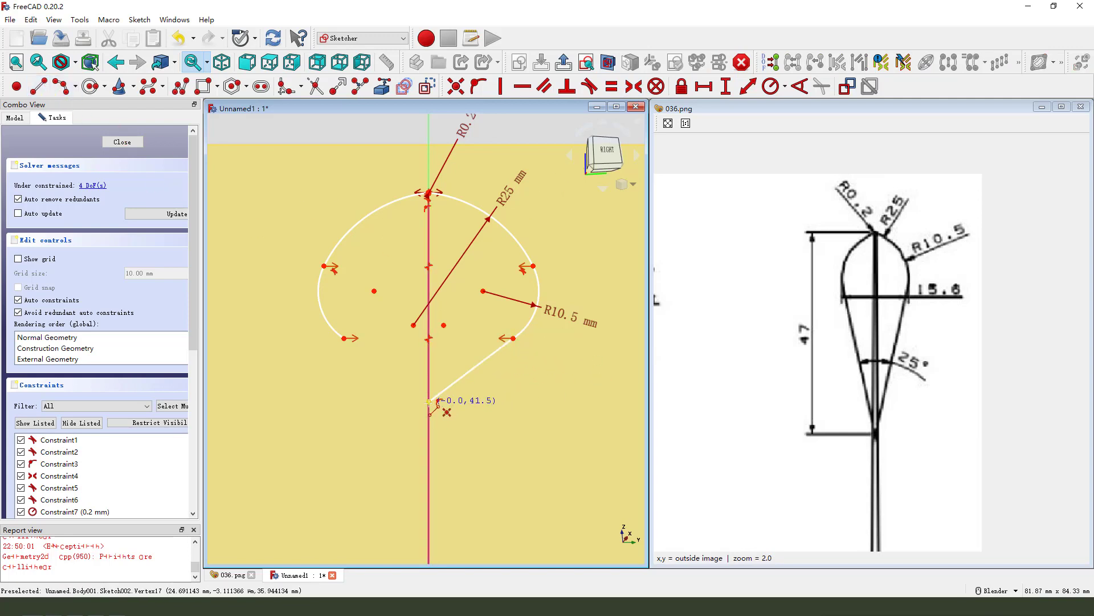
{"action": "left_click", "coordinate": [344, 337]}
{"action": "left_click", "coordinate": [503, 346]}
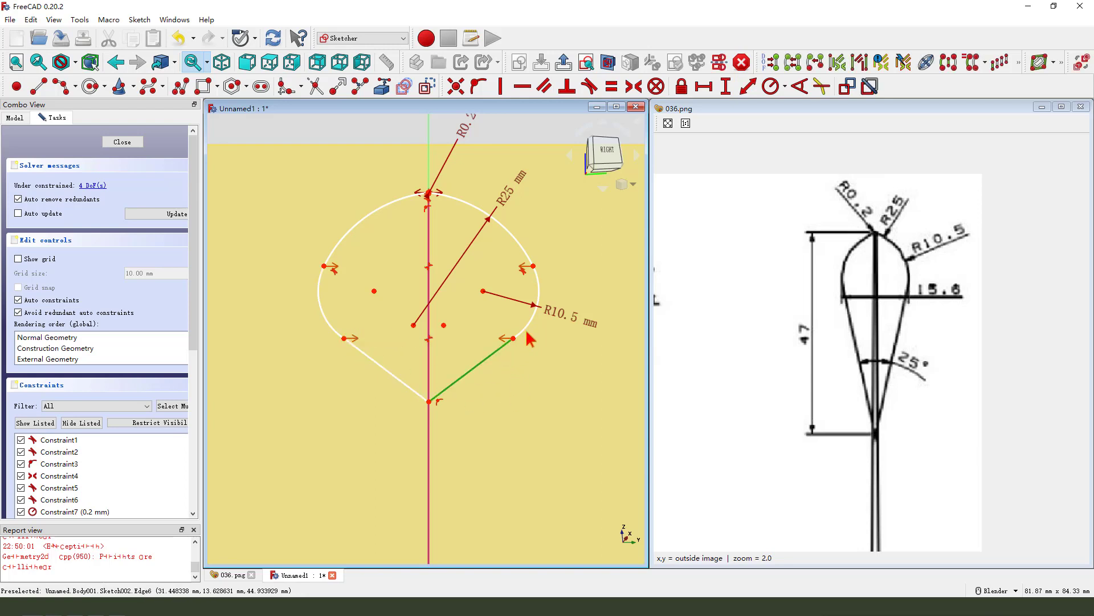
{"action": "left_click", "coordinate": [530, 338]}
{"action": "left_click", "coordinate": [590, 87]}
Step: Make the lower-left line tangent to the left arc
{"action": "left_click", "coordinate": [357, 348]}
{"action": "left_click", "coordinate": [319, 302]}
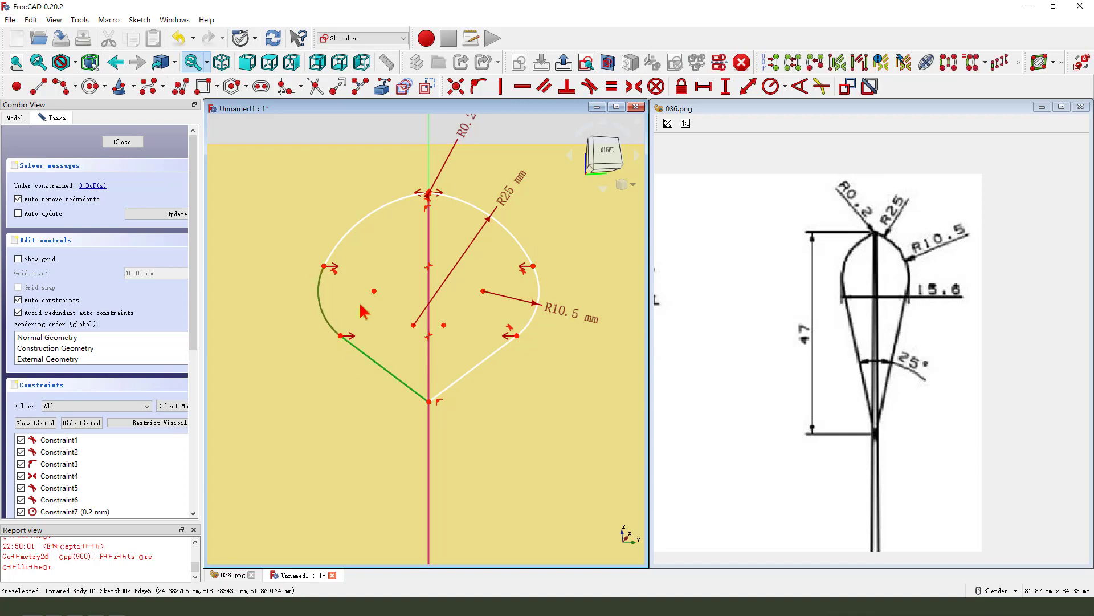
{"action": "left_click", "coordinate": [590, 86]}
{"action": "scroll", "coordinate": [443, 335], "scroll_direction": "down", "scroll_amount": 1}
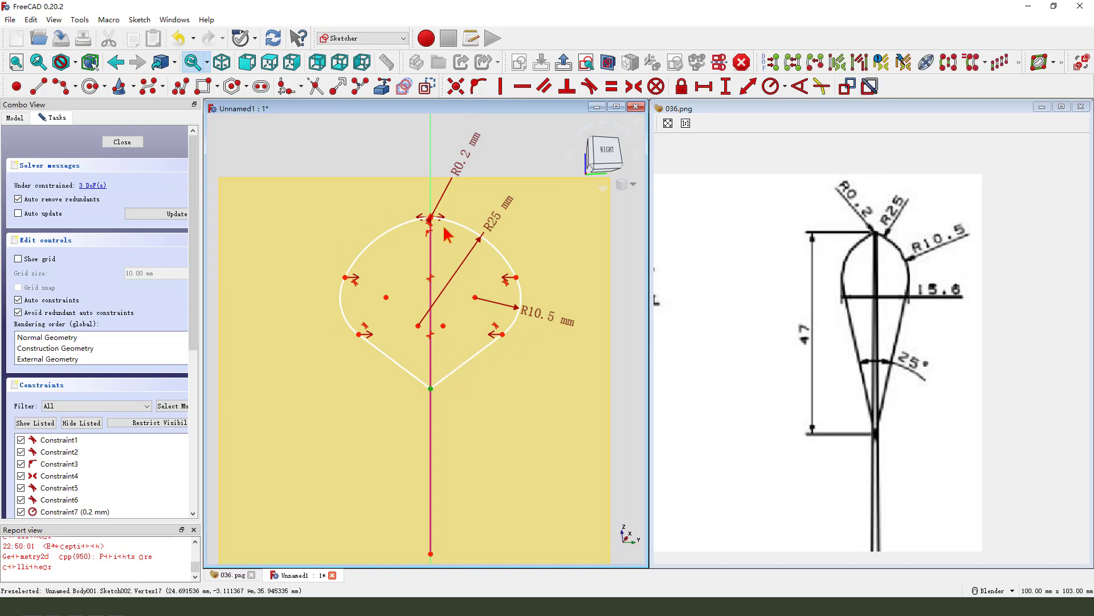
{"action": "scroll", "coordinate": [436, 216], "scroll_direction": "up", "scroll_amount": 3}
{"action": "scroll", "coordinate": [436, 216], "scroll_direction": "up", "scroll_amount": 3}
{"action": "scroll", "coordinate": [419, 234], "scroll_direction": "down", "scroll_amount": 5}
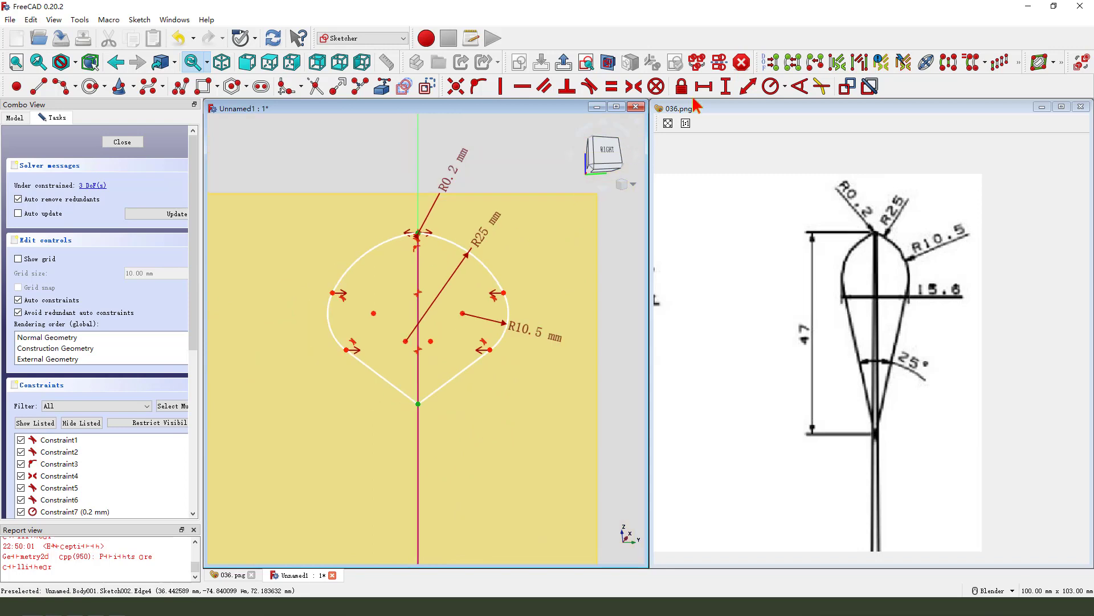
Step: Add a 47 mm vertical height and a 25° tip angle, then move the 47 mm and R10.5 labels aside
{"action": "left_click", "coordinate": [726, 86]}
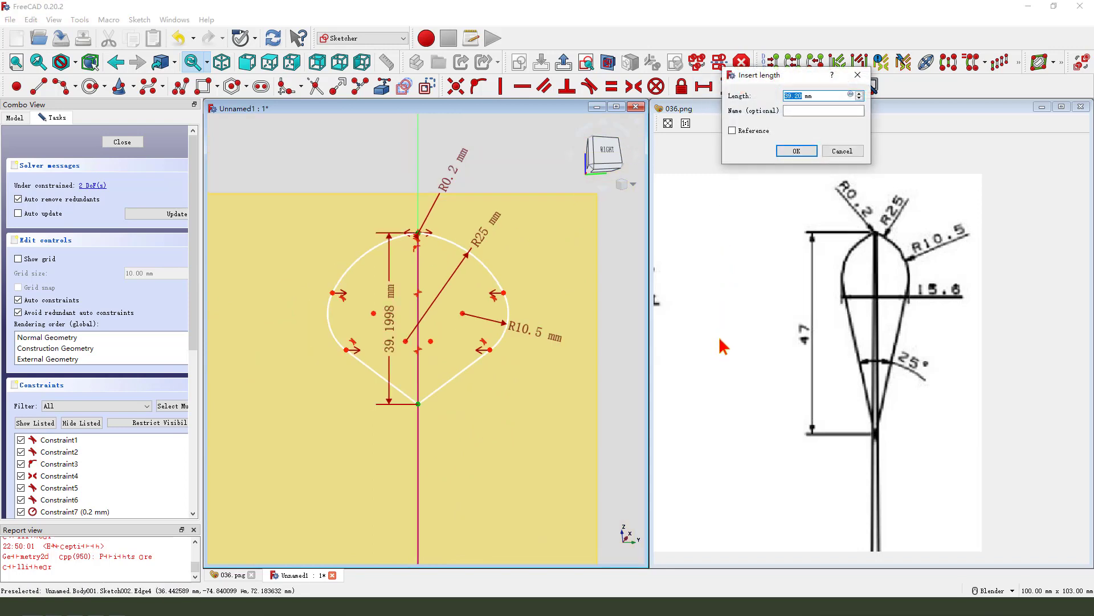
{"action": "key", "text": "Return"}
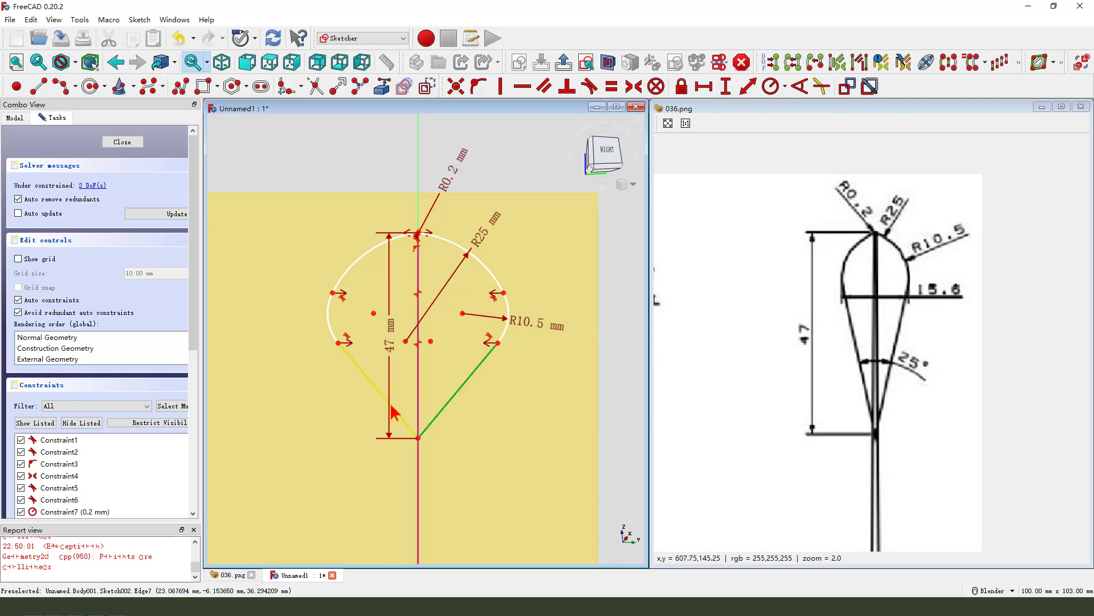
{"action": "left_click", "coordinate": [408, 426]}
{"action": "left_click", "coordinate": [799, 86]}
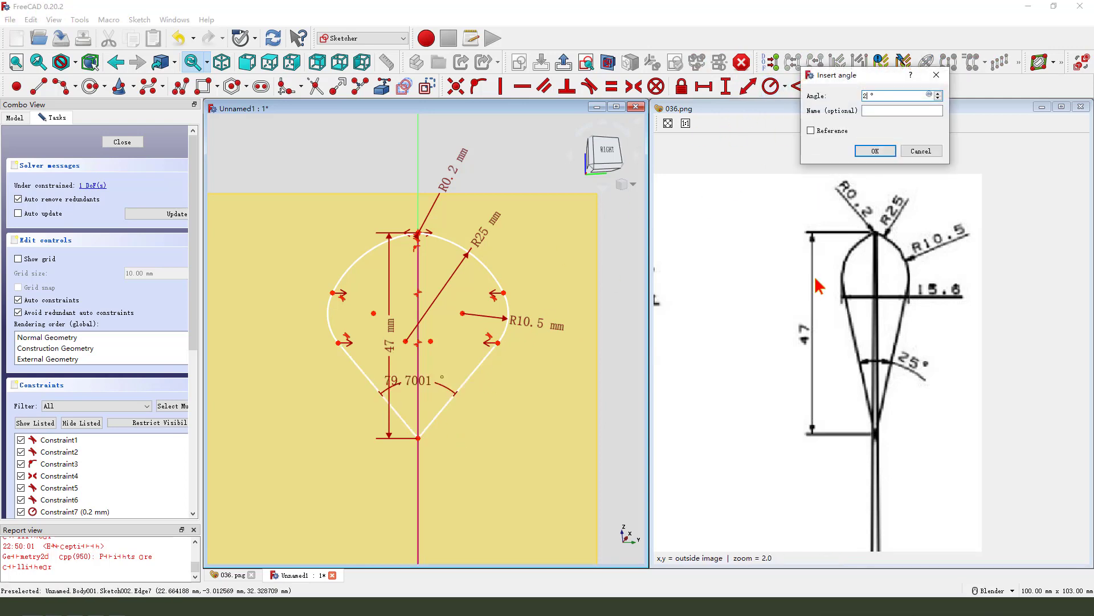
{"action": "key", "text": "Return"}
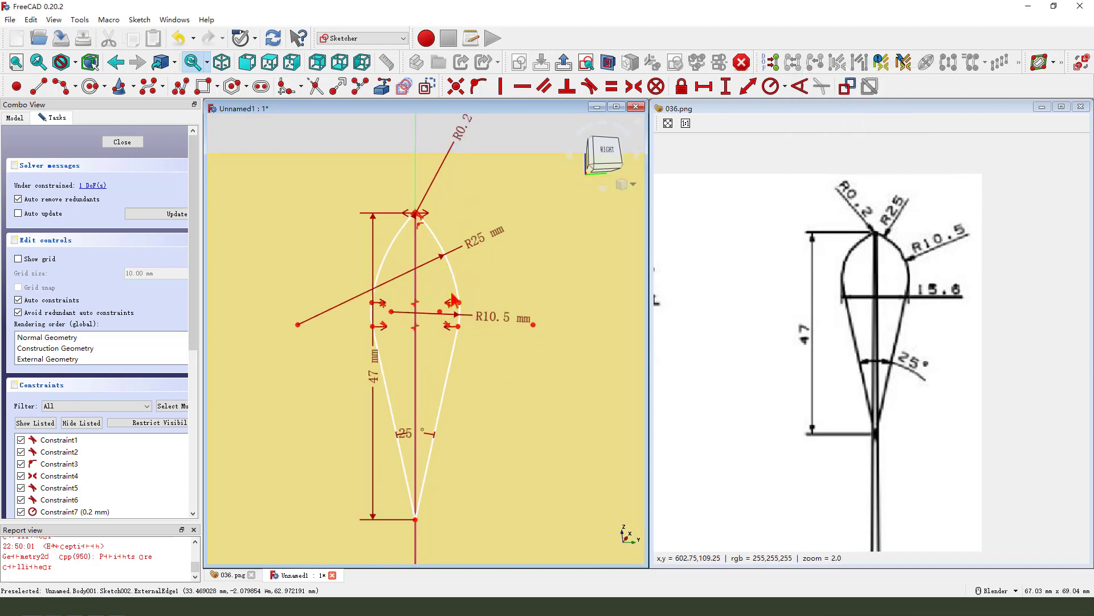
{"action": "left_click_drag", "start_coordinate": [379, 393], "coordinate": [263, 365]}
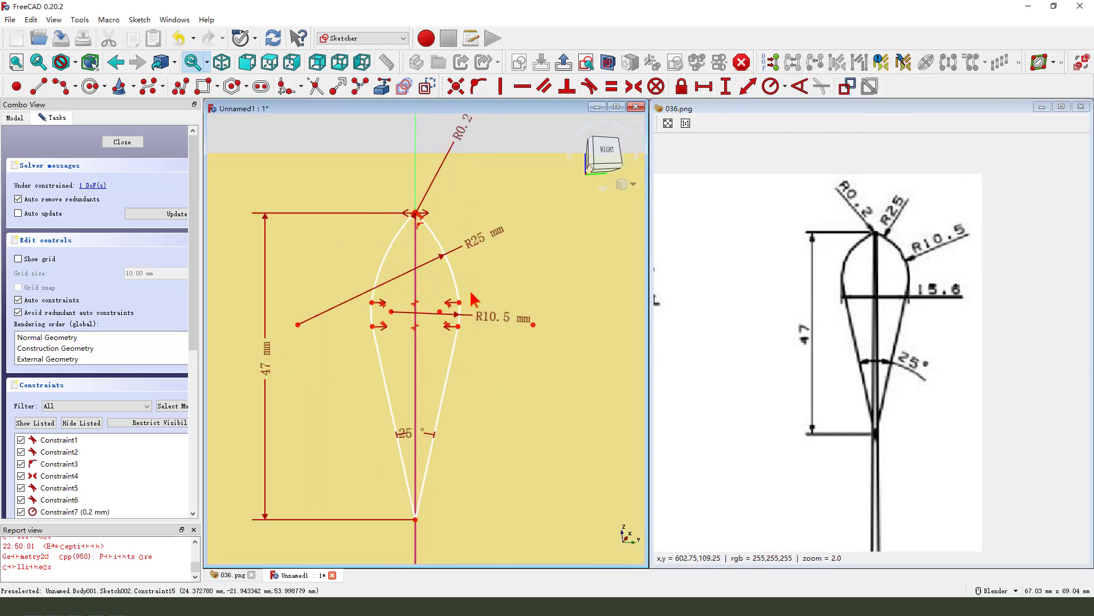
{"action": "scroll", "coordinate": [485, 328], "scroll_direction": "up", "scroll_amount": 1}
{"action": "mouse_move", "coordinate": [488, 309]}
{"action": "left_mouse_down"}
{"action": "mouse_move", "coordinate": [496, 296]}
{"action": "mouse_move", "coordinate": [456, 281]}
{"action": "mouse_move", "coordinate": [448, 231]}
{"action": "left_mouse_up"}
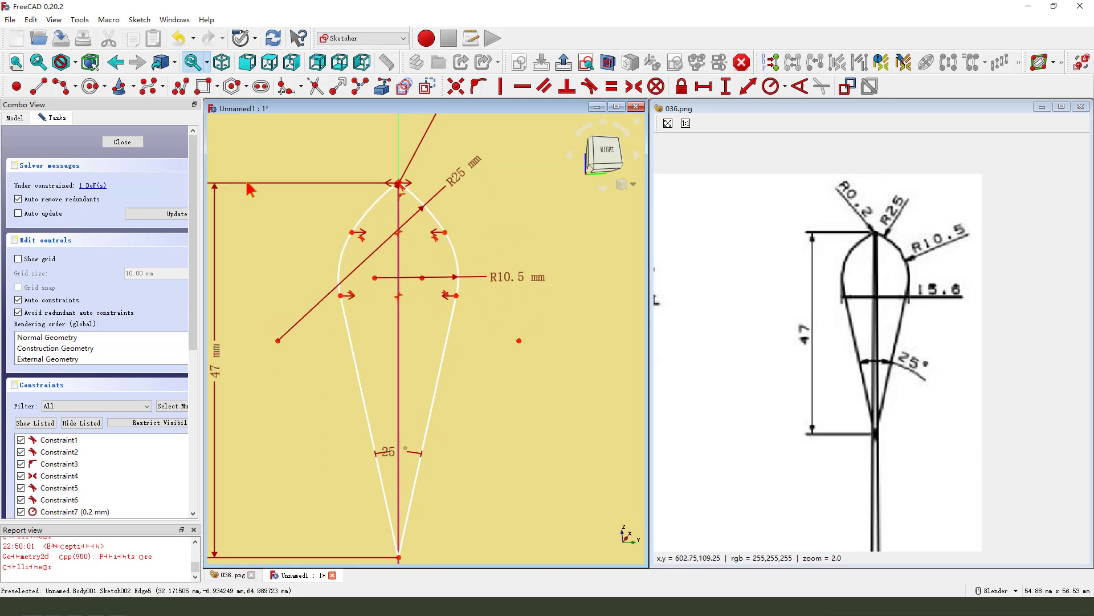
Step: Draw a horizontal line across the teardrop's widest part, constrained through the arc centre
{"action": "left_click", "coordinate": [18, 87]}
{"action": "scroll", "coordinate": [335, 272], "scroll_direction": "up", "scroll_amount": 1}
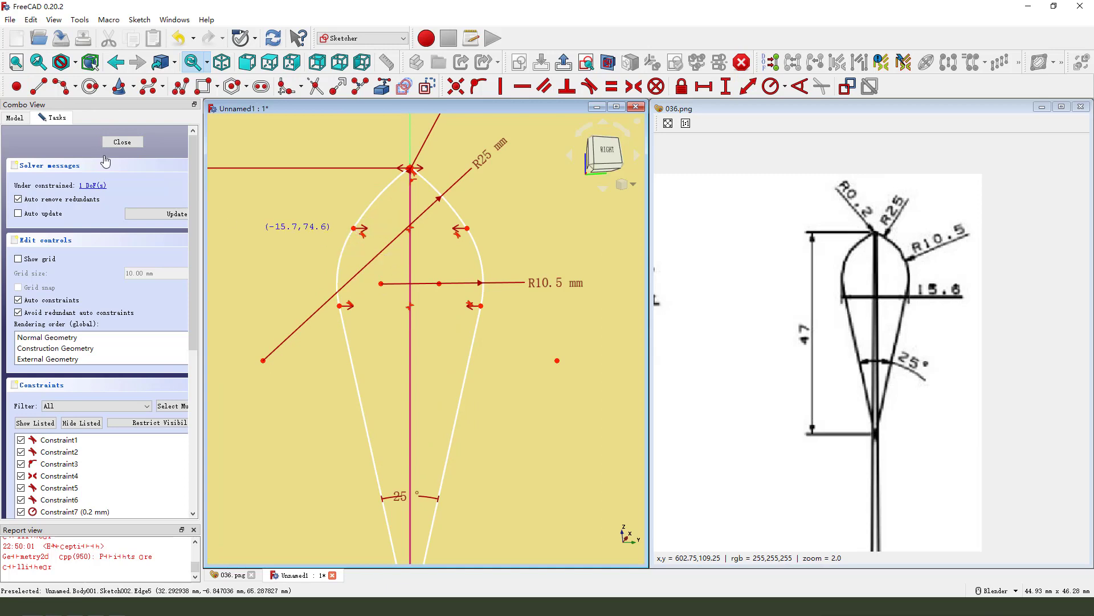
{"action": "left_click", "coordinate": [40, 91]}
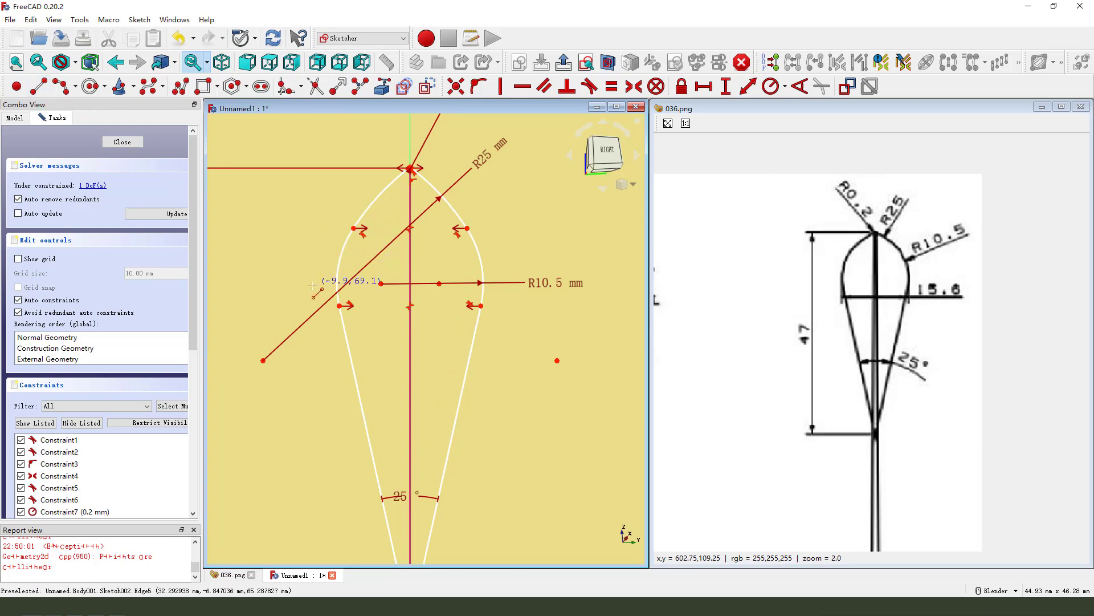
{"action": "left_click", "coordinate": [500, 292]}
{"action": "scroll", "coordinate": [410, 300], "scroll_direction": "up", "scroll_amount": 2}
{"action": "left_click", "coordinate": [373, 284]}
{"action": "left_click", "coordinate": [477, 86]}
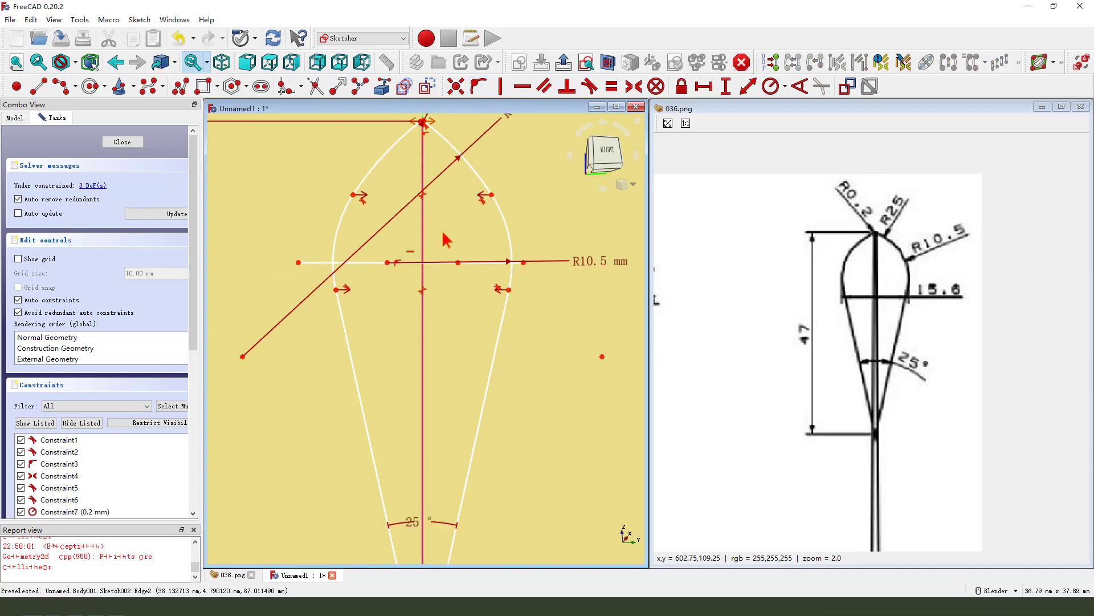
Step: Attach the line's ends to the left and right arcs and make it construction geometry
{"action": "left_click", "coordinate": [299, 262]}
{"action": "left_click", "coordinate": [334, 245]}
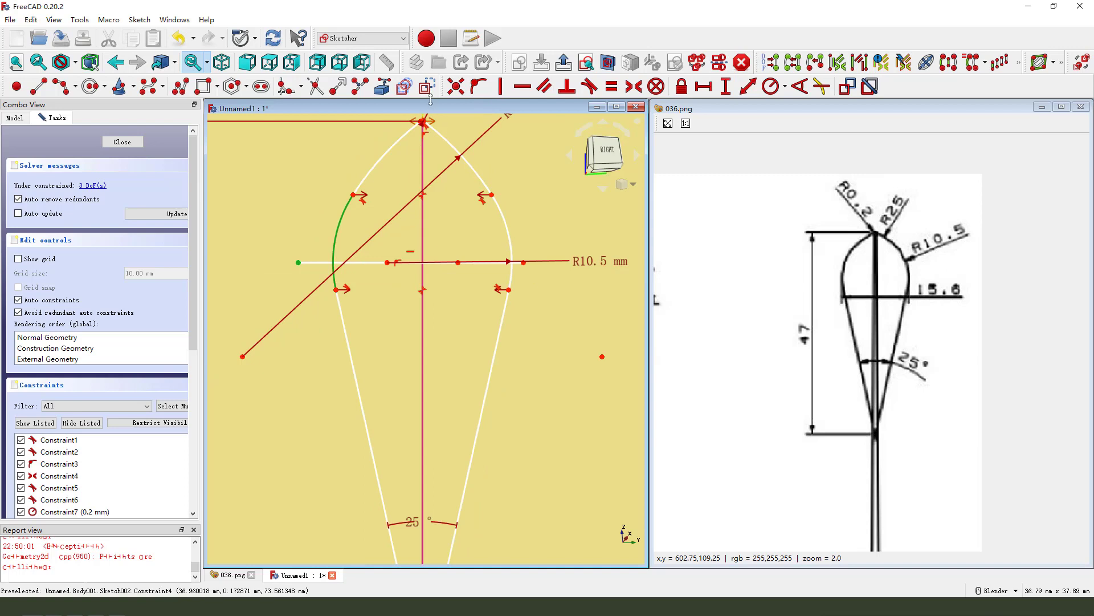
{"action": "left_click", "coordinate": [477, 86]}
{"action": "scroll", "coordinate": [521, 265], "scroll_direction": "up", "scroll_amount": 1}
{"action": "left_click", "coordinate": [518, 247]}
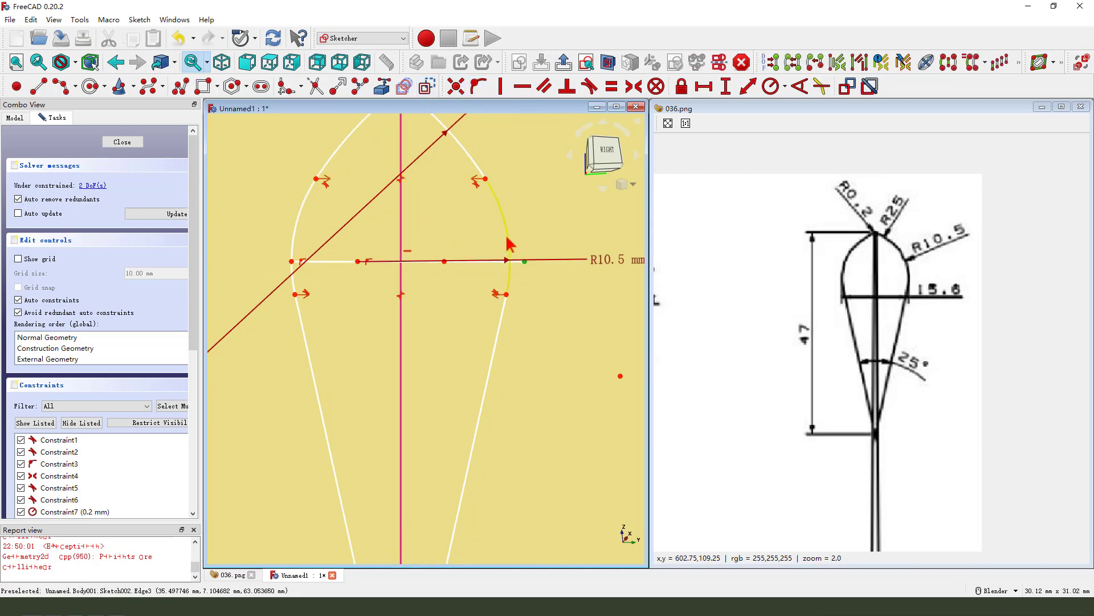
{"action": "left_click", "coordinate": [478, 86]}
{"action": "left_click", "coordinate": [342, 261]}
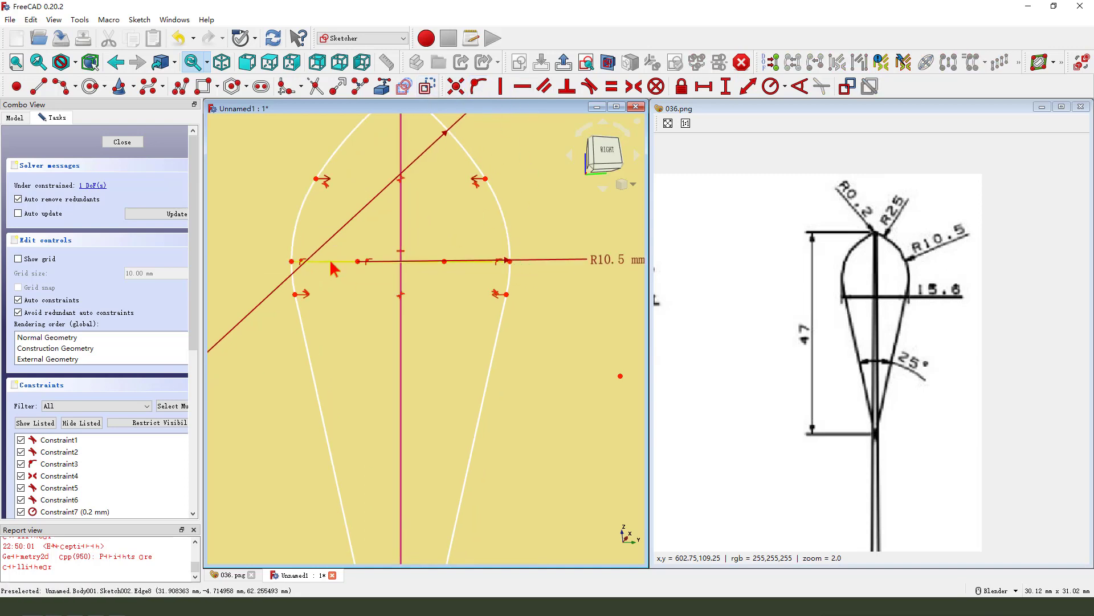
{"action": "left_click", "coordinate": [429, 92]}
{"action": "scroll", "coordinate": [467, 305], "scroll_direction": "down", "scroll_amount": 2}
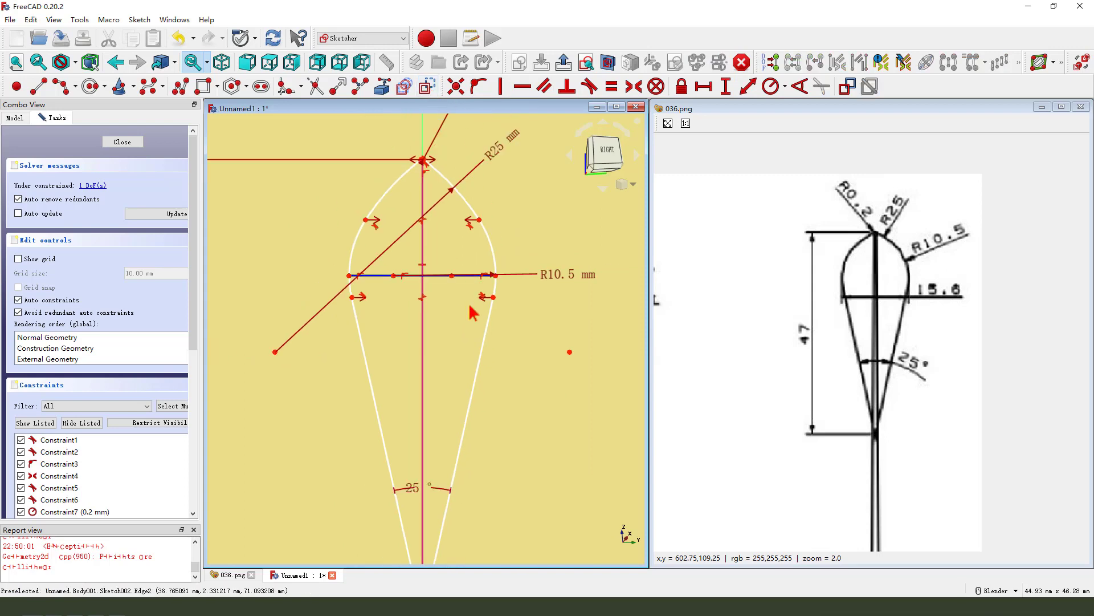
Step: Dimension the construction line to a 15.6 mm width
{"action": "left_click", "coordinate": [377, 277]}
{"action": "left_click", "coordinate": [704, 86]}
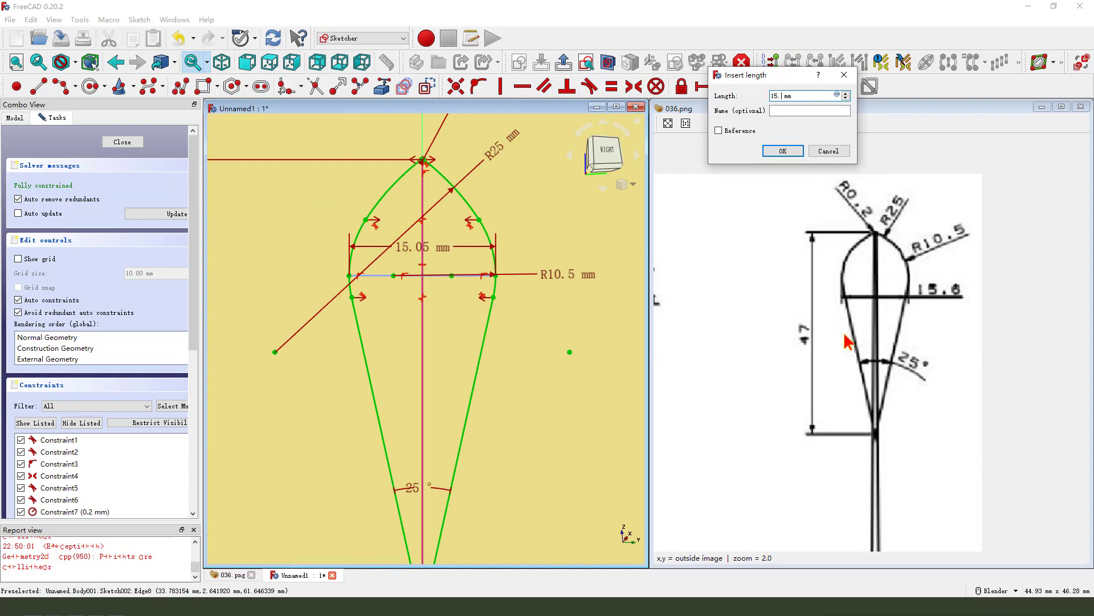
{"action": "key", "text": "Return"}
{"action": "scroll", "coordinate": [488, 317], "scroll_direction": "down", "scroll_amount": 3}
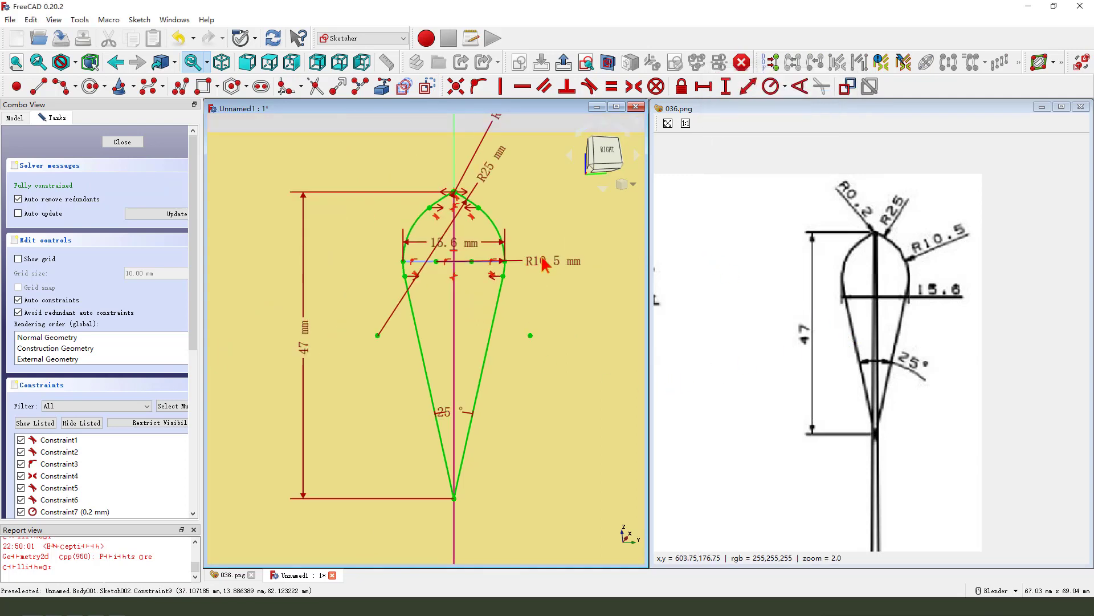
Step: Reposition the R10.5, 15.6 mm and R25 labels so they're readable
{"action": "left_click_drag", "start_coordinate": [543, 263], "coordinate": [548, 232]}
{"action": "left_click_drag", "start_coordinate": [442, 243], "coordinate": [429, 226]}
{"action": "left_click_drag", "start_coordinate": [489, 170], "coordinate": [515, 157]}
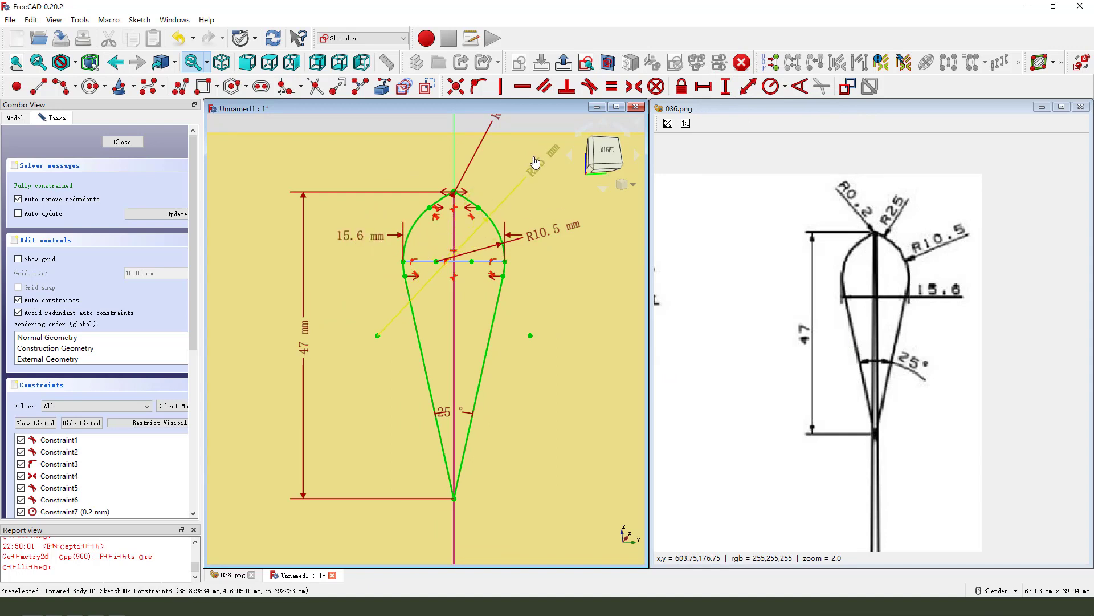
{"action": "left_click_drag", "start_coordinate": [501, 114], "coordinate": [488, 157]}
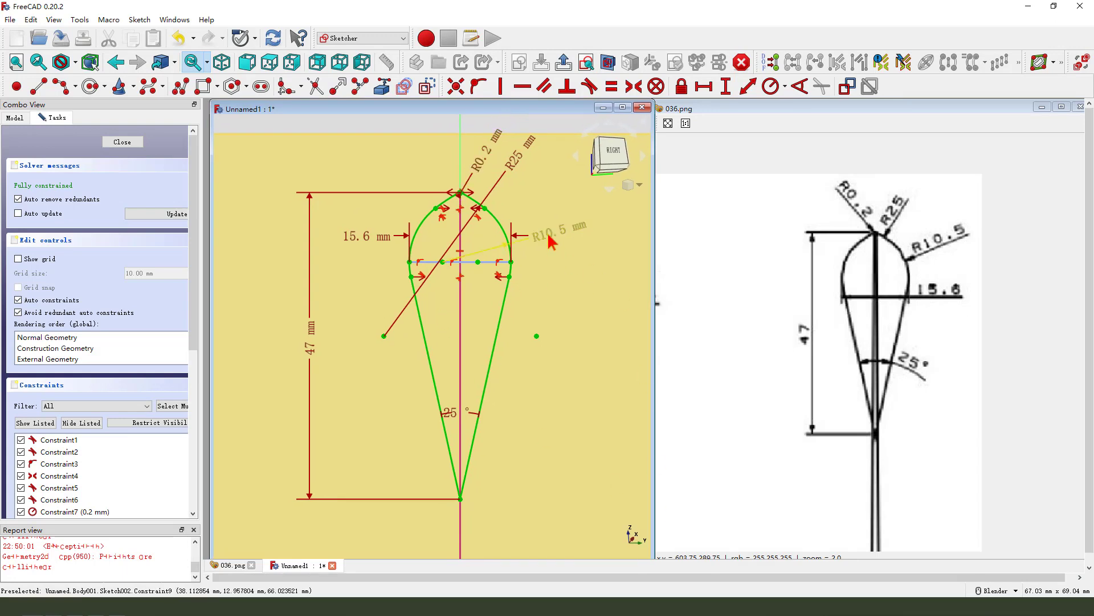
{"action": "left_click_drag", "start_coordinate": [549, 236], "coordinate": [547, 212]}
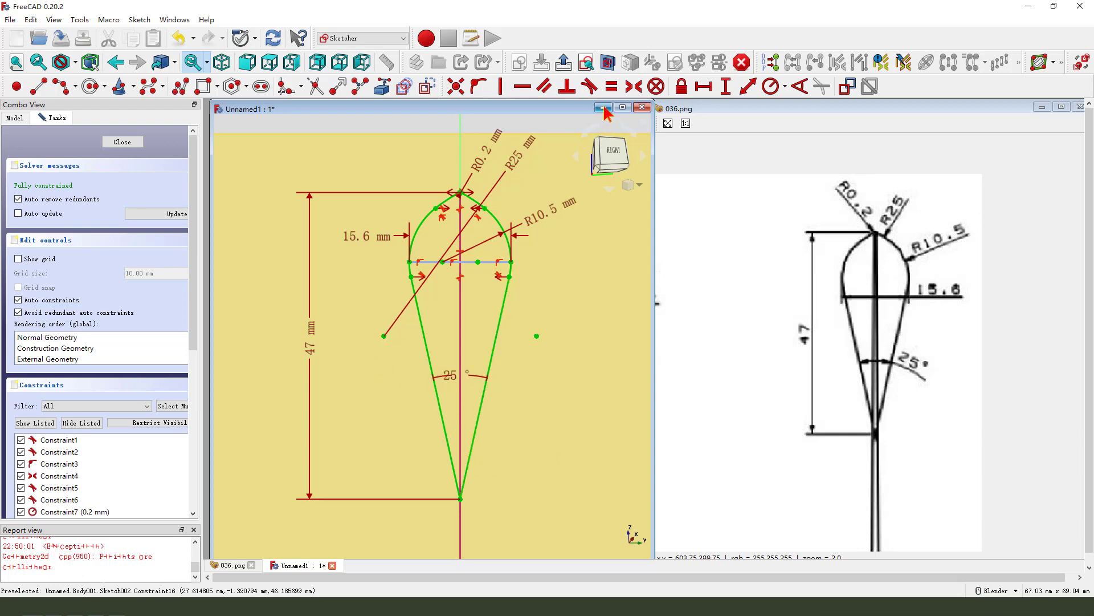
Step: Close the feather sketch and pad it 0.2 mm thick, symmetric to the plane
{"action": "left_click", "coordinate": [564, 63]}
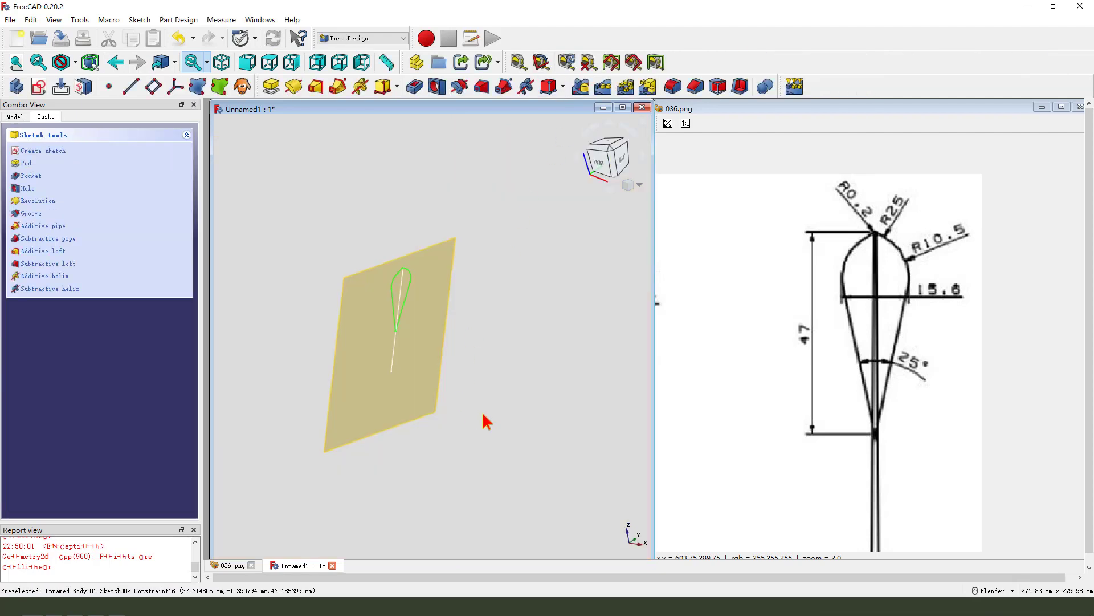
{"action": "left_click", "coordinate": [274, 89]}
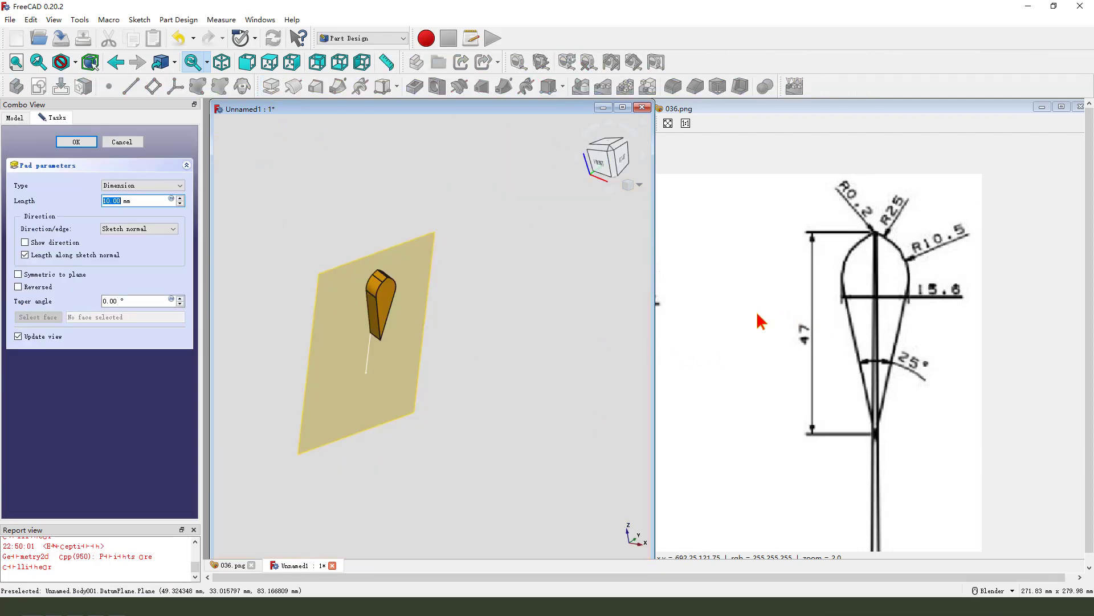
{"action": "left_click_drag", "start_coordinate": [757, 311], "coordinate": [969, 296]}
{"action": "left_click_drag", "start_coordinate": [670, 311], "coordinate": [969, 315]}
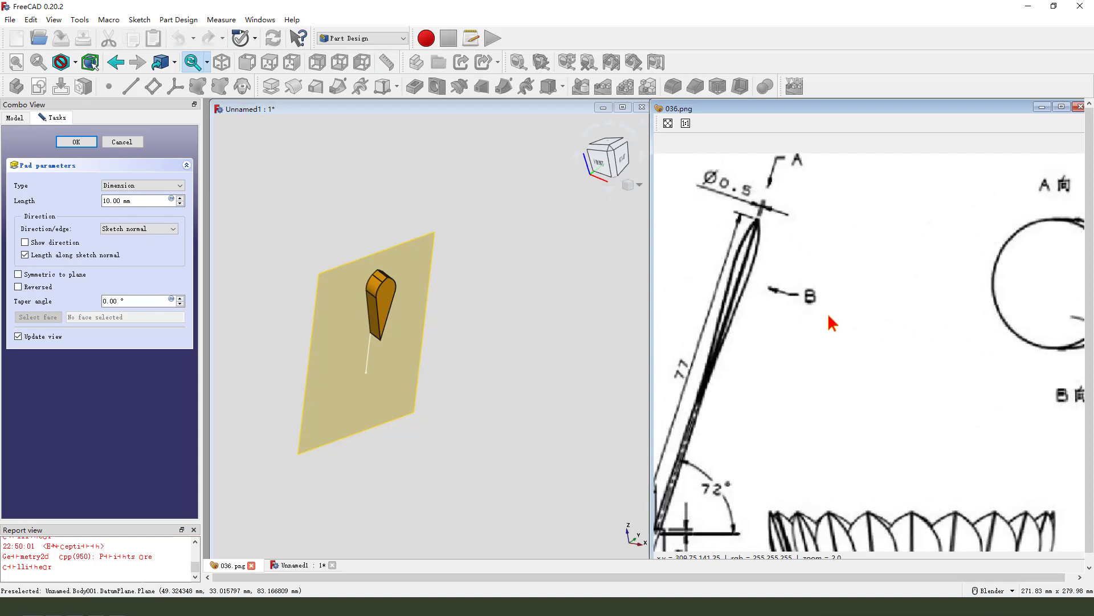
{"action": "scroll", "coordinate": [832, 322], "scroll_direction": "down", "scroll_amount": 2}
{"action": "scroll", "coordinate": [815, 324], "scroll_direction": "up", "scroll_amount": 2}
{"action": "scroll", "coordinate": [815, 324], "scroll_direction": "down", "scroll_amount": 2}
{"action": "left_click_drag", "start_coordinate": [965, 348], "coordinate": [844, 319]}
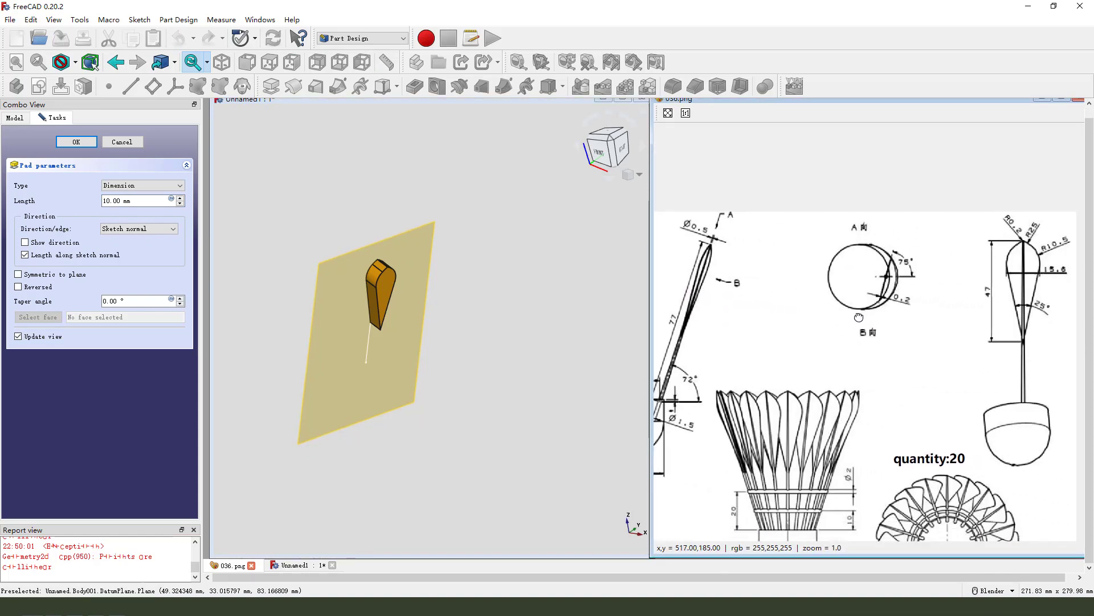
{"action": "left_click_drag", "start_coordinate": [953, 298], "coordinate": [903, 313]}
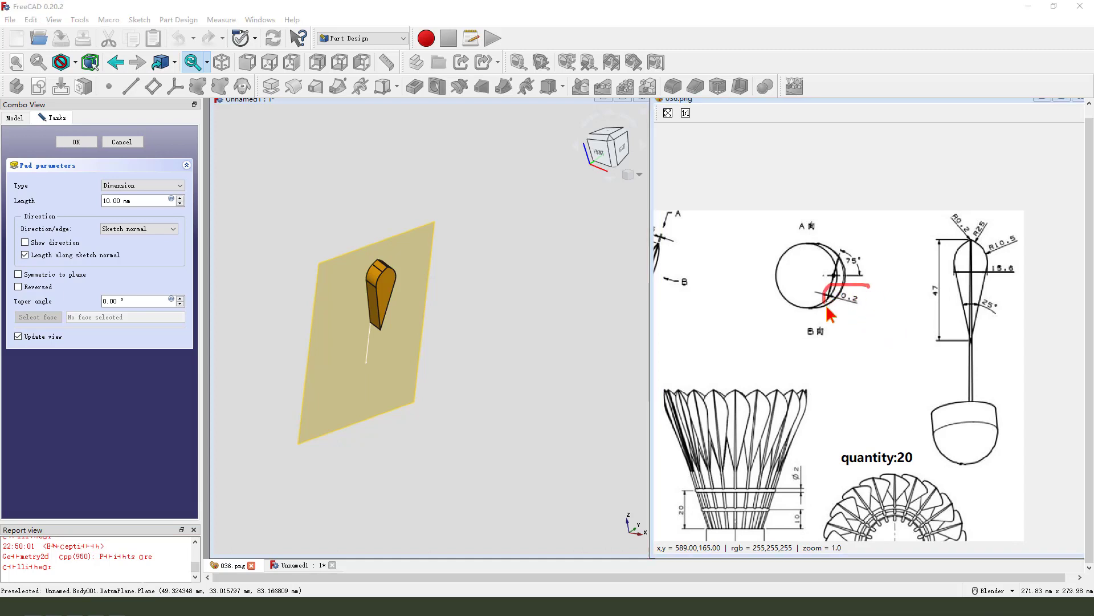
{"action": "left_click_drag", "start_coordinate": [862, 279], "coordinate": [869, 275]}
{"action": "key", "text": "Escape"}
{"action": "type", "text": "0.2"}
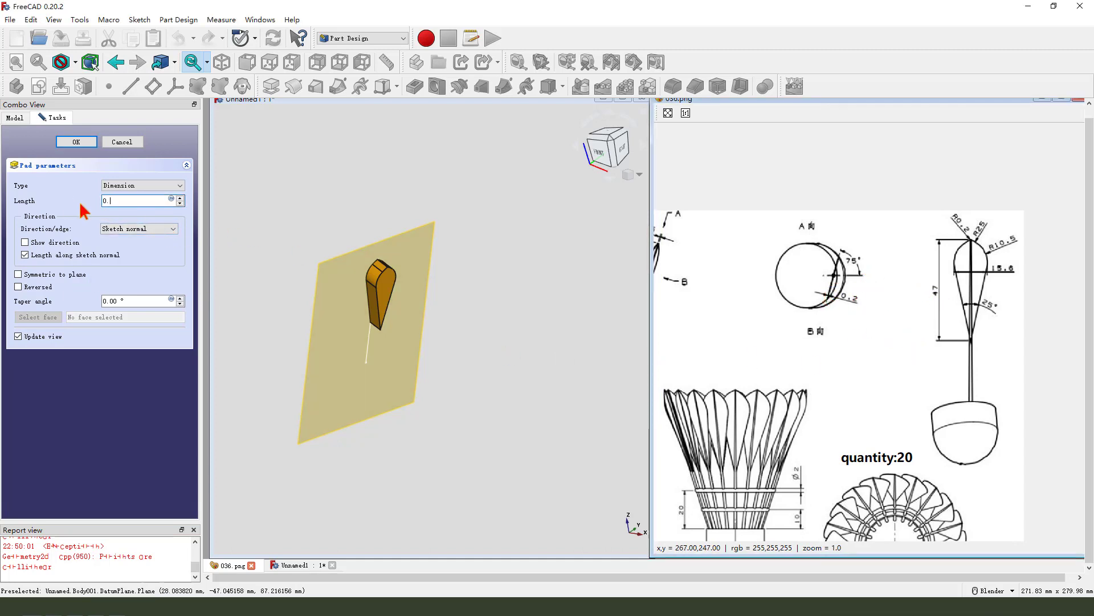
{"action": "left_click", "coordinate": [18, 275]}
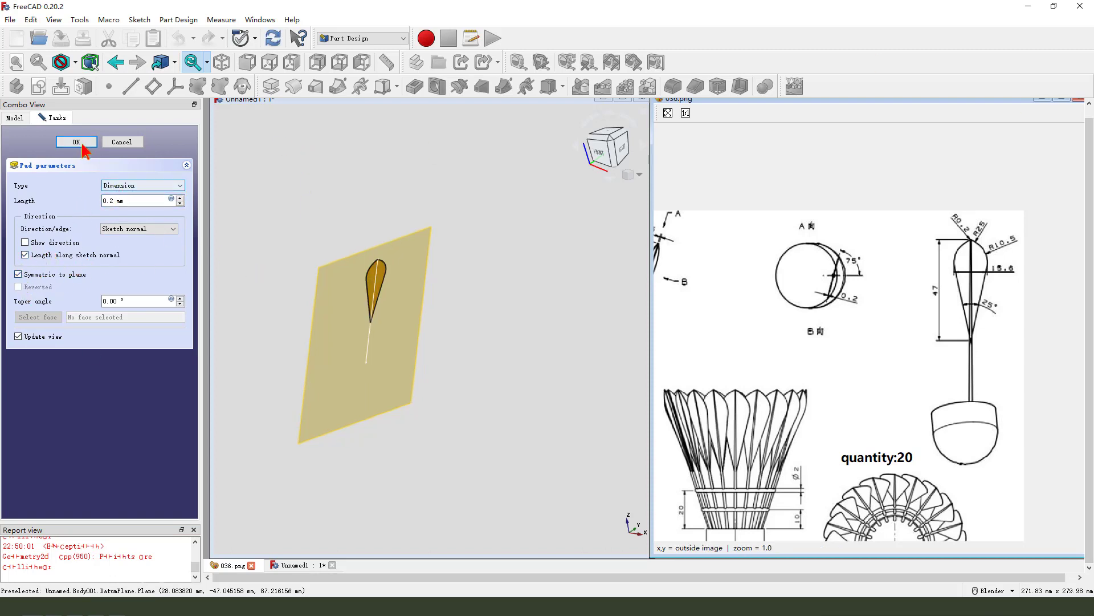
Step: Confirm the pad, hide the feather solid, and show both datum planes
{"action": "left_click", "coordinate": [80, 143]}
{"action": "scroll", "coordinate": [399, 302], "scroll_direction": "up", "scroll_amount": 2}
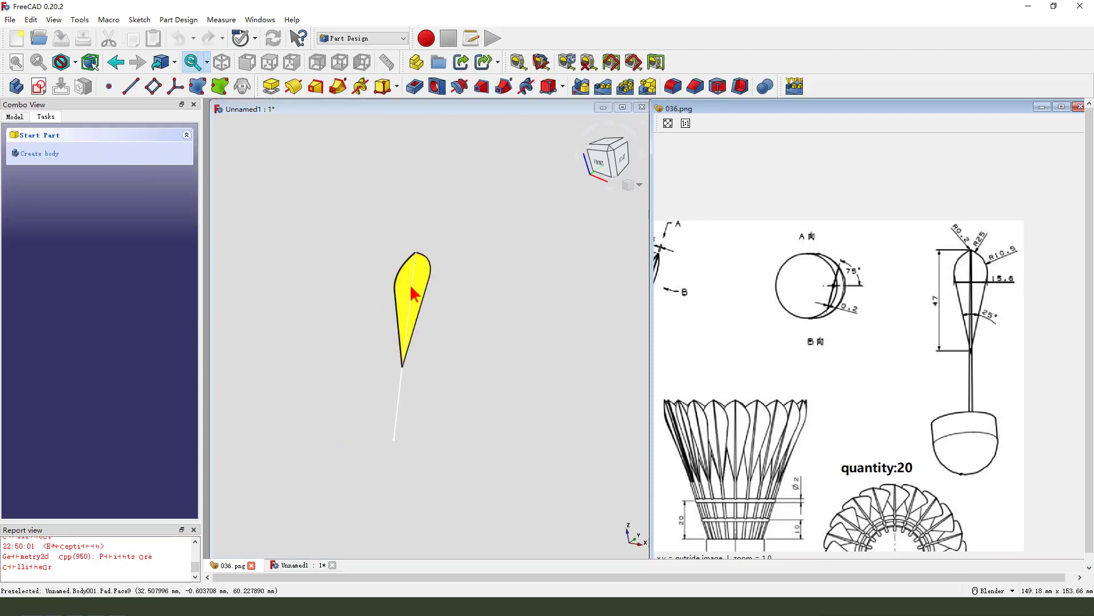
{"action": "left_click", "coordinate": [477, 271]}
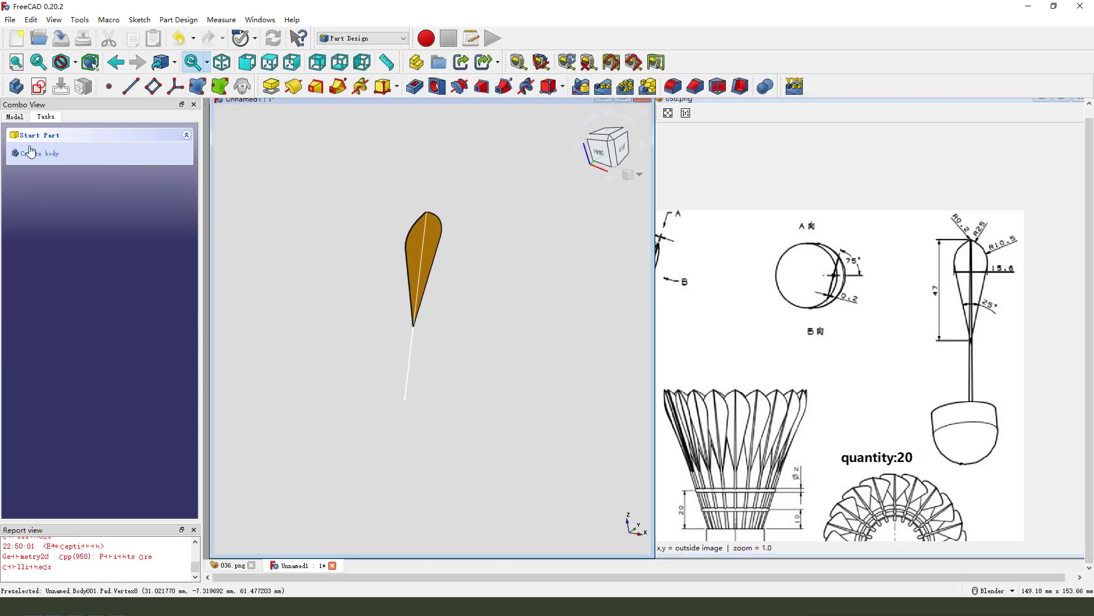
{"action": "left_click", "coordinate": [10, 116]}
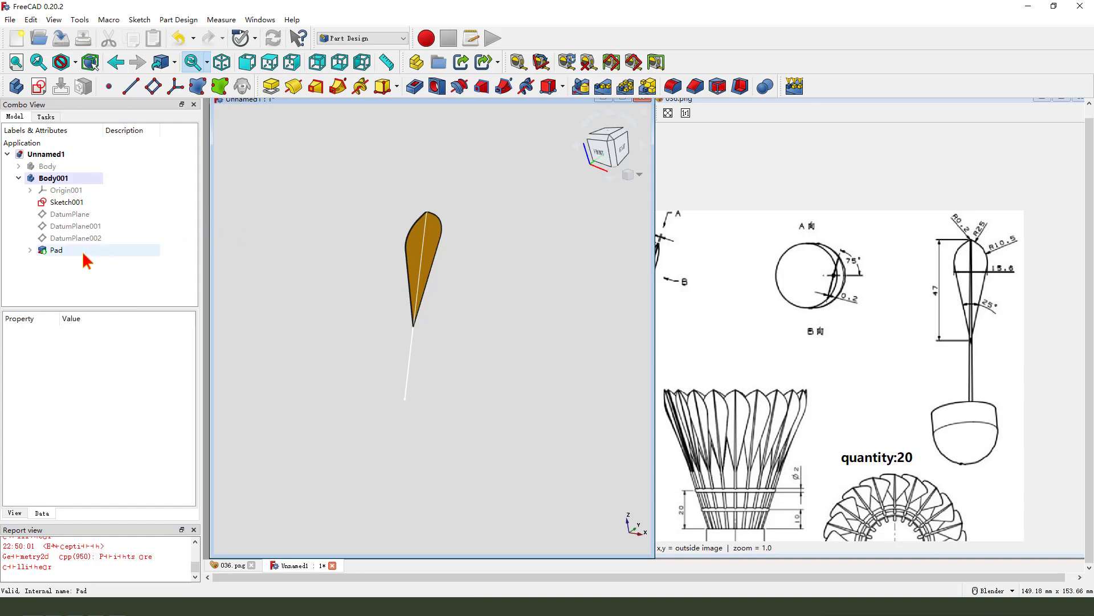
{"action": "left_click", "coordinate": [65, 255]}
{"action": "key", "text": "space"}
{"action": "left_click", "coordinate": [84, 226]}
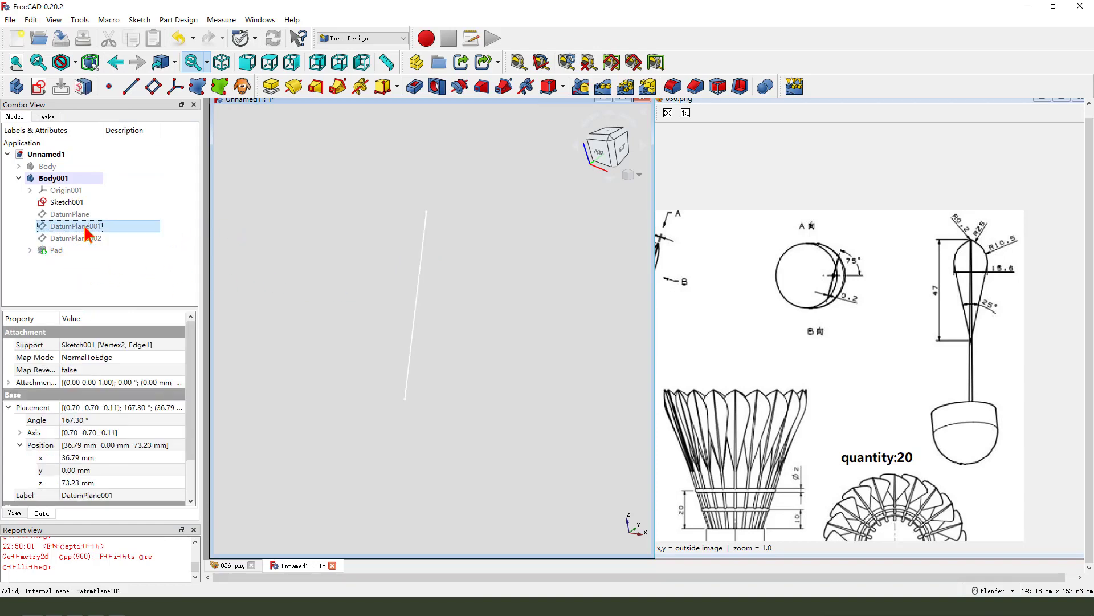
{"action": "key", "text": "space"}
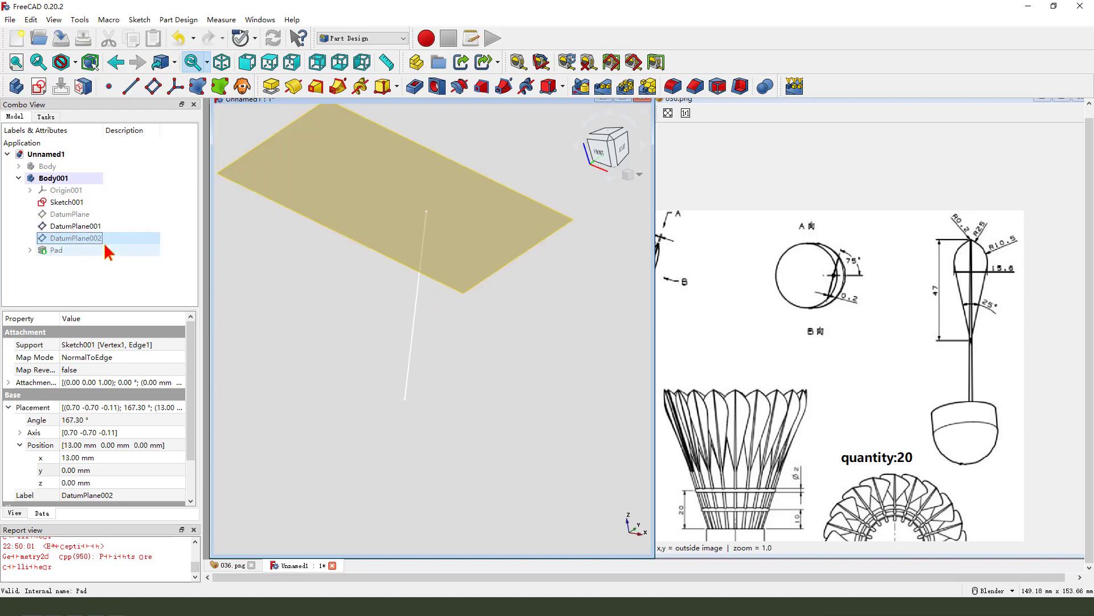
{"action": "key", "text": "space"}
Step: Start a sketch on the upper datum plane and draw a circle at the origin
{"action": "left_click", "coordinate": [298, 292]}
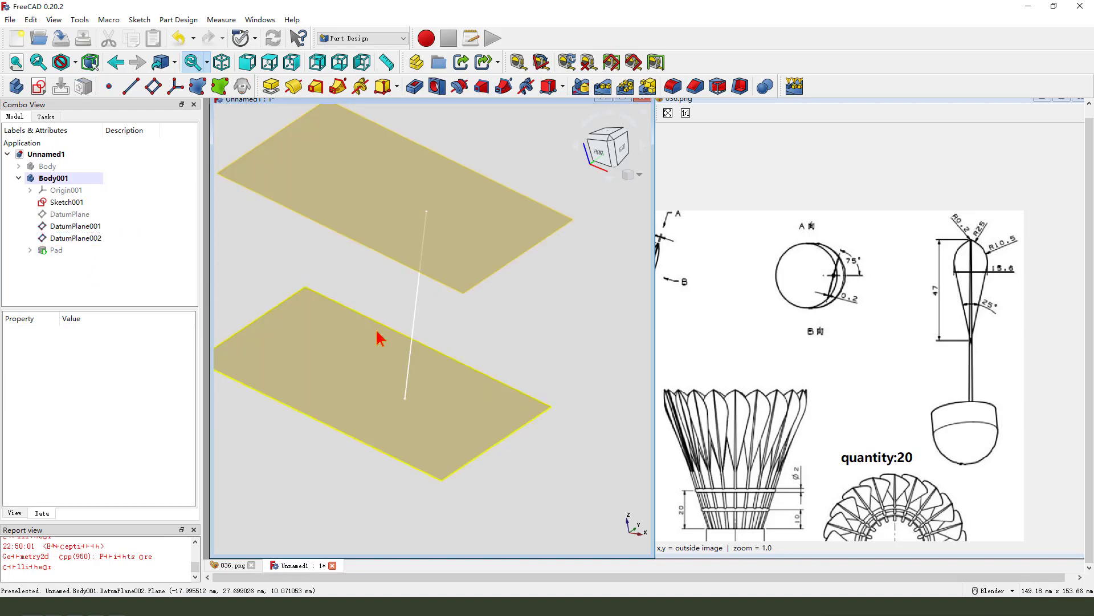
{"action": "scroll", "coordinate": [548, 257], "scroll_direction": "down", "scroll_amount": 2}
{"action": "left_click", "coordinate": [464, 209]}
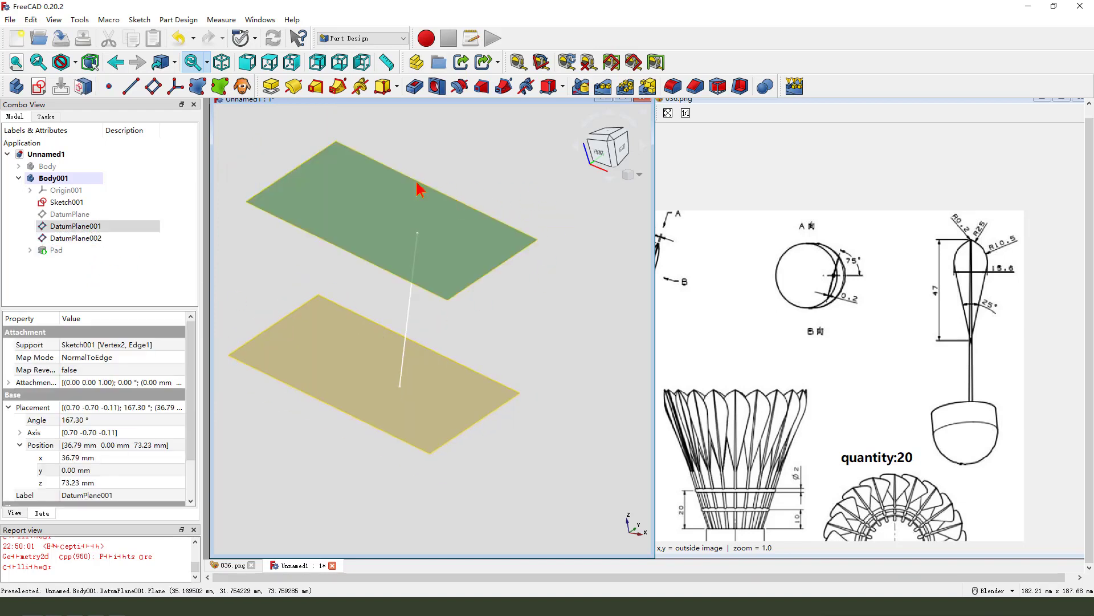
{"action": "left_click", "coordinate": [39, 91]}
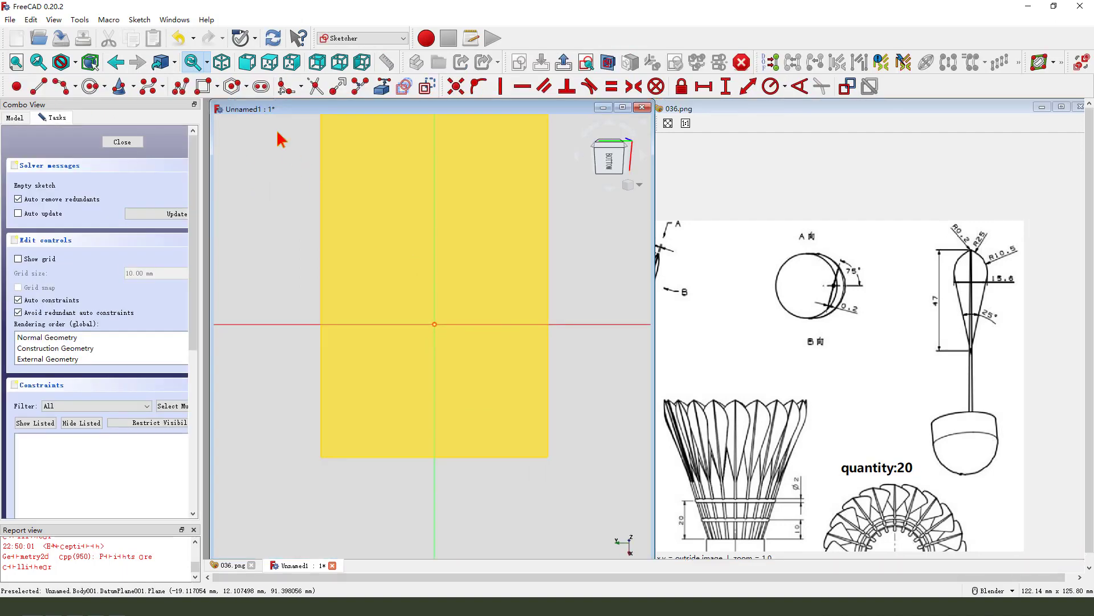
{"action": "left_click", "coordinate": [181, 91]}
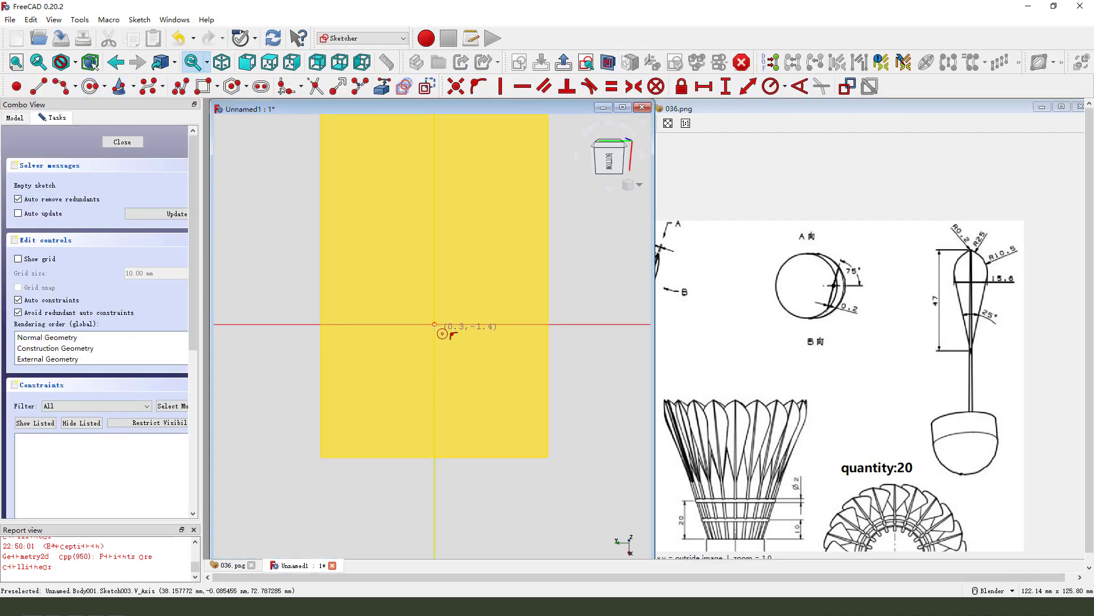
{"action": "left_click", "coordinate": [435, 324]}
{"action": "left_click", "coordinate": [453, 351]}
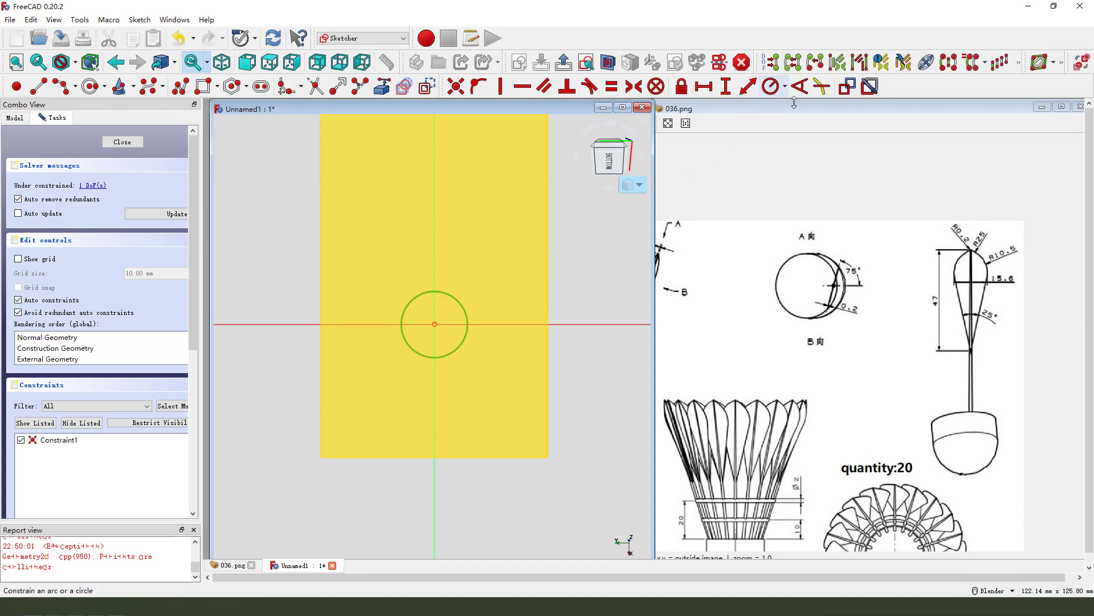
Step: Constrain the circle to 0.5 mm diameter and close the sketch
{"action": "middle_click_drag", "start_coordinate": [777, 352], "coordinate": [936, 329]}
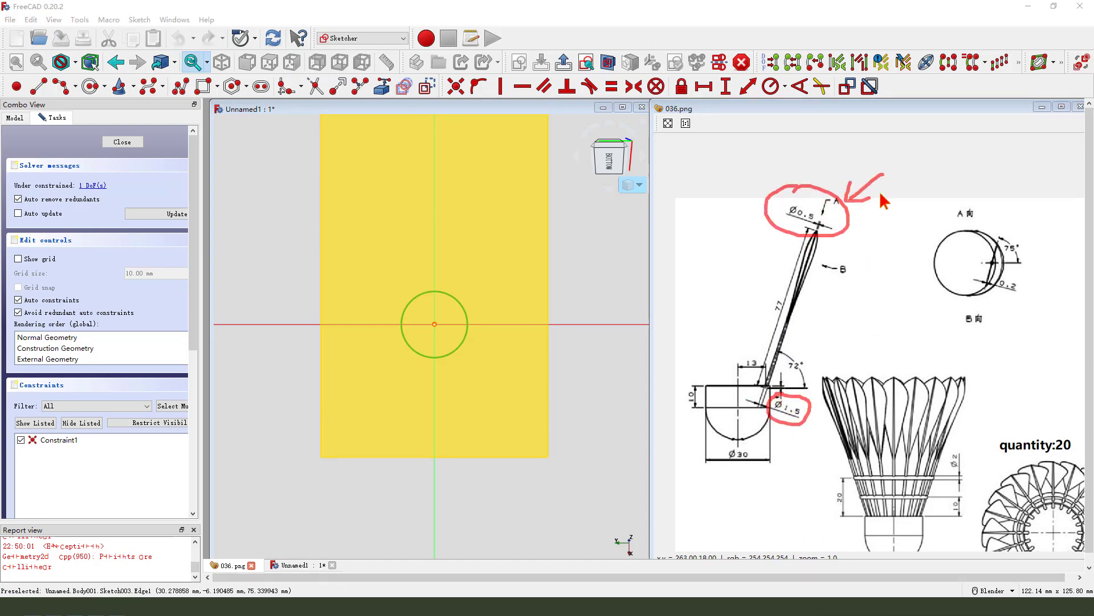
{"action": "left_click", "coordinate": [785, 86]}
{"action": "left_click", "coordinate": [798, 118]}
{"action": "left_click", "coordinate": [467, 315]}
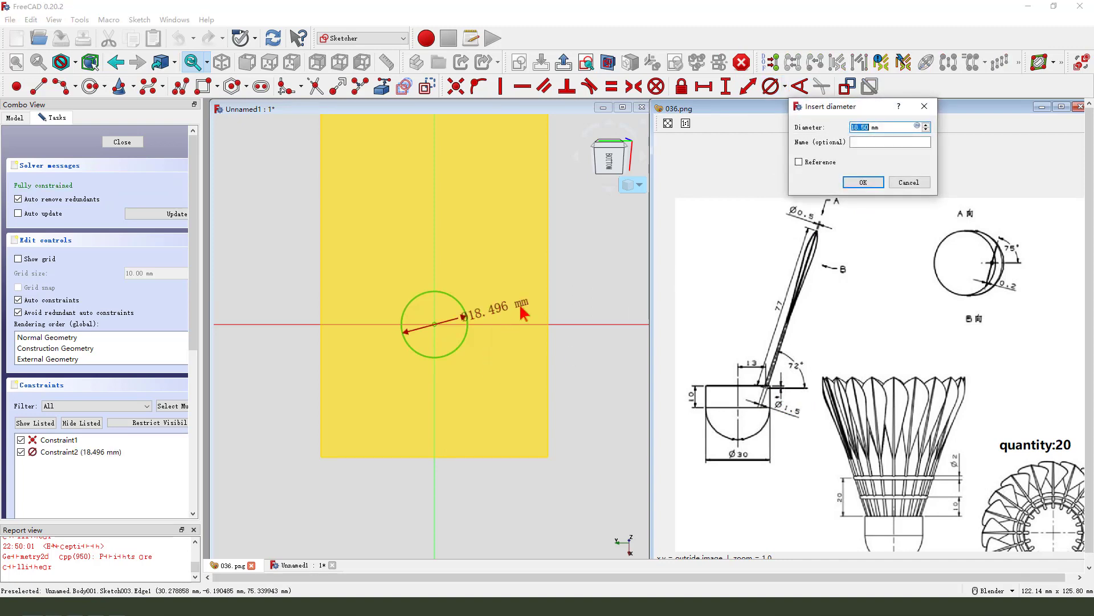
{"action": "left_click", "coordinate": [863, 181]}
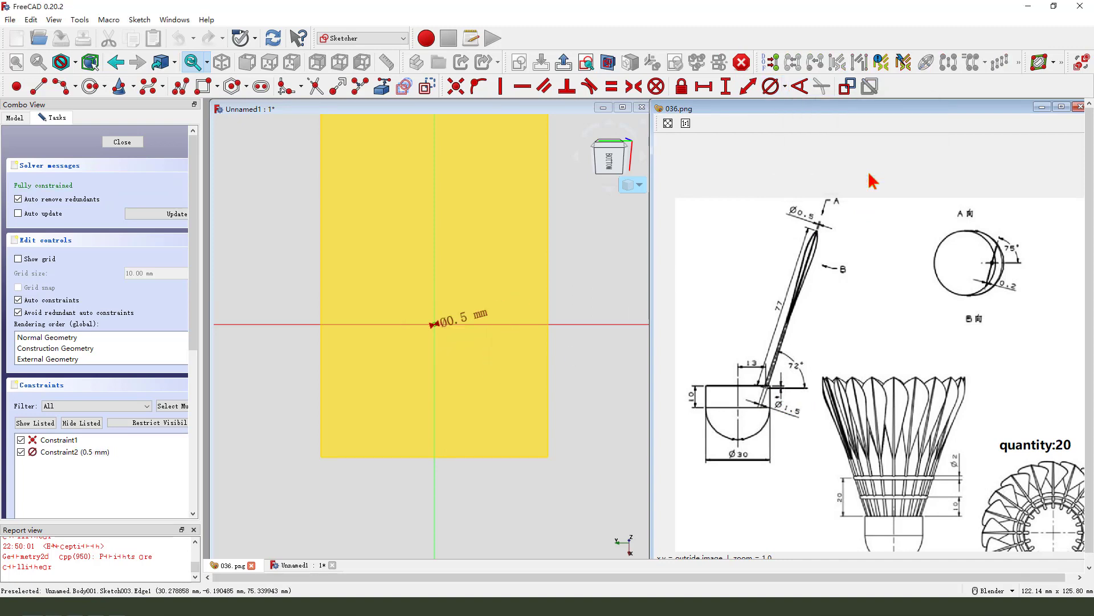
{"action": "left_click", "coordinate": [570, 64]}
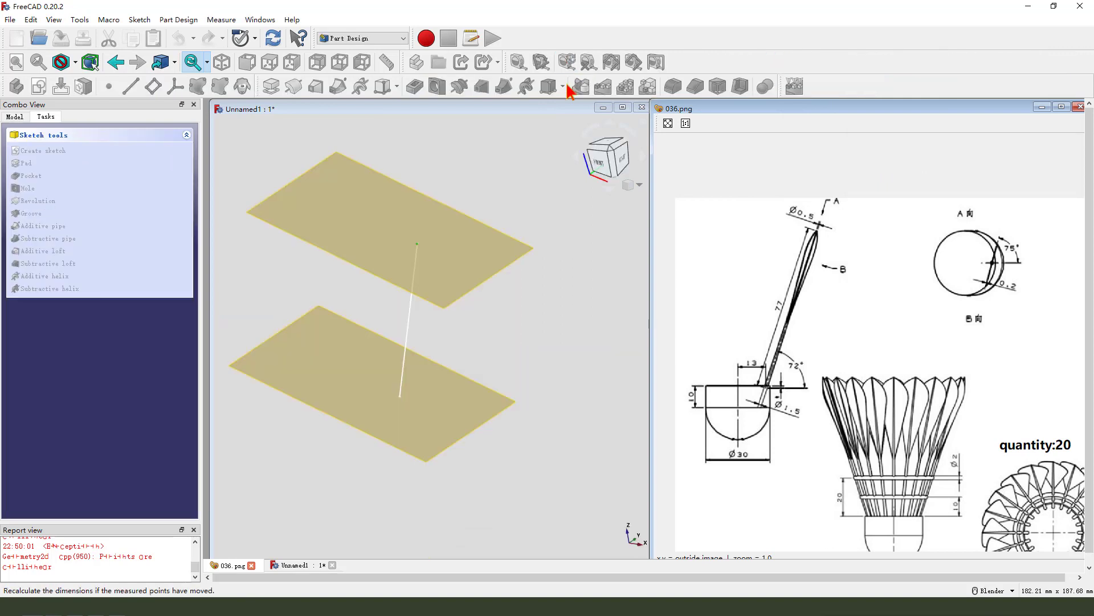
Step: On the lower datum plane, sketch an origin-centred circle constrained to 1.5 mm diameter
{"action": "left_click", "coordinate": [370, 333]}
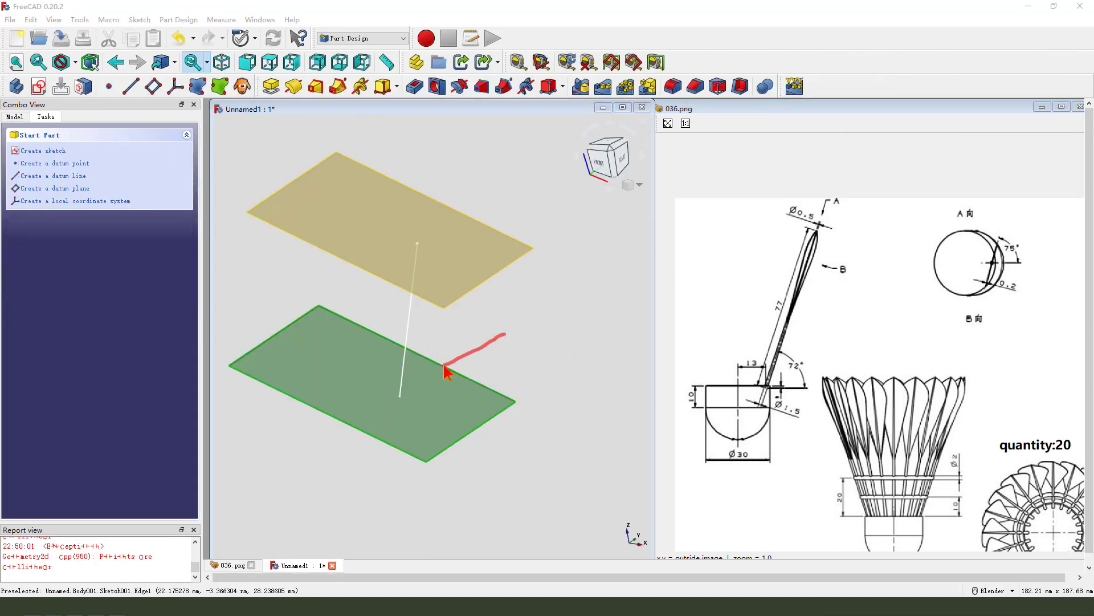
{"action": "left_click", "coordinate": [38, 86]}
{"action": "left_click", "coordinate": [91, 86]}
{"action": "scroll", "coordinate": [465, 317], "scroll_direction": "up", "scroll_amount": 2}
{"action": "left_click", "coordinate": [444, 307]}
{"action": "left_click", "coordinate": [476, 324]}
{"action": "left_click", "coordinate": [473, 294]}
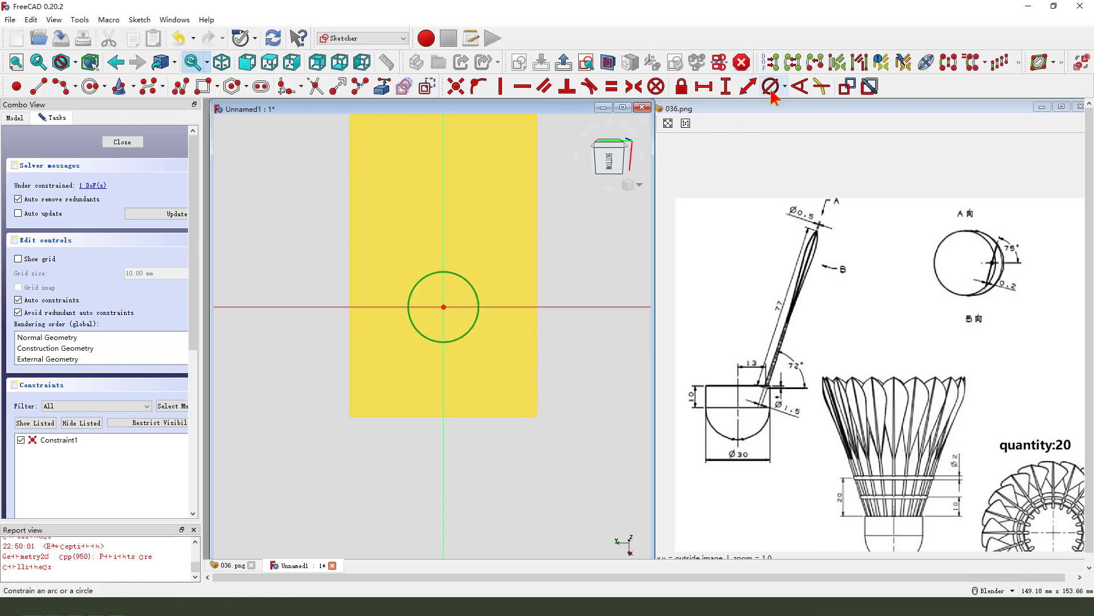
{"action": "left_click", "coordinate": [771, 86]}
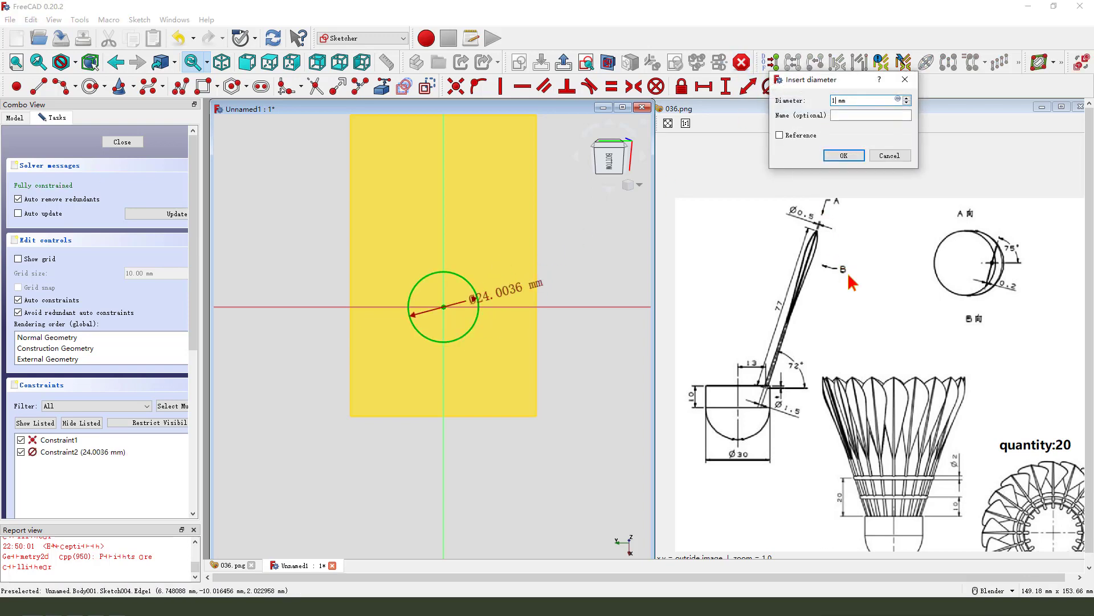
{"action": "key", "text": "Return"}
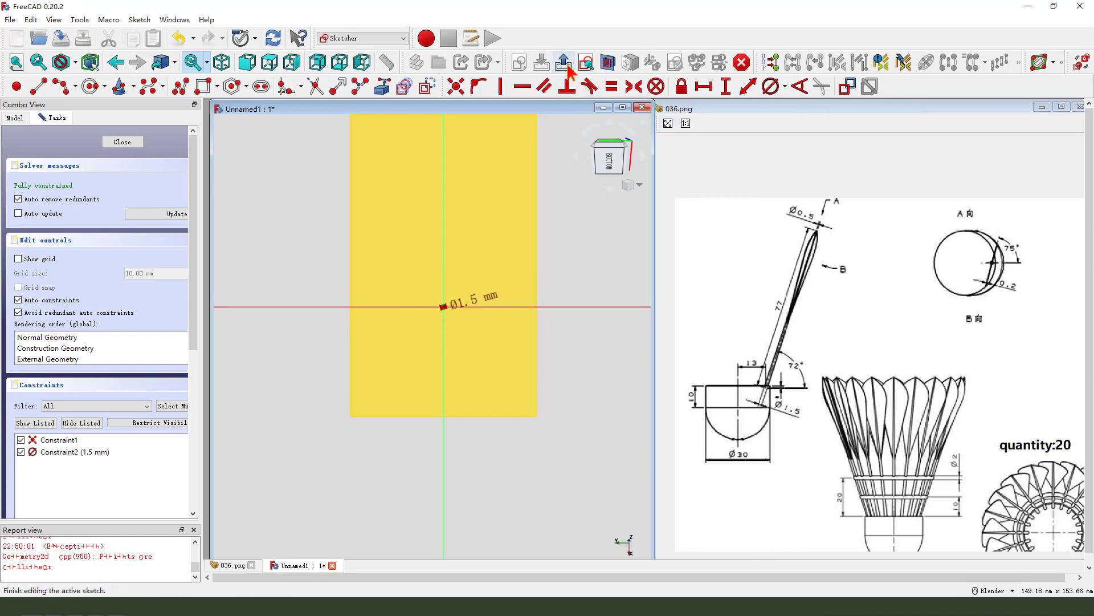
{"action": "left_click", "coordinate": [563, 62]}
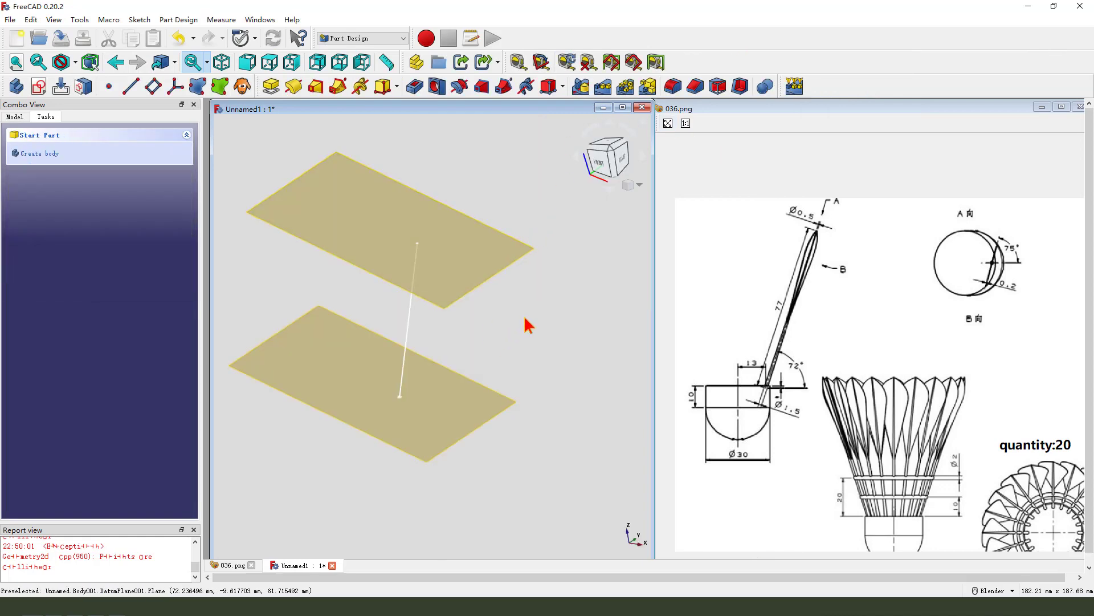
Step: Start an Additive Pipe using Sketch003 from the feature tree as its profile
{"action": "left_click", "coordinate": [14, 116]}
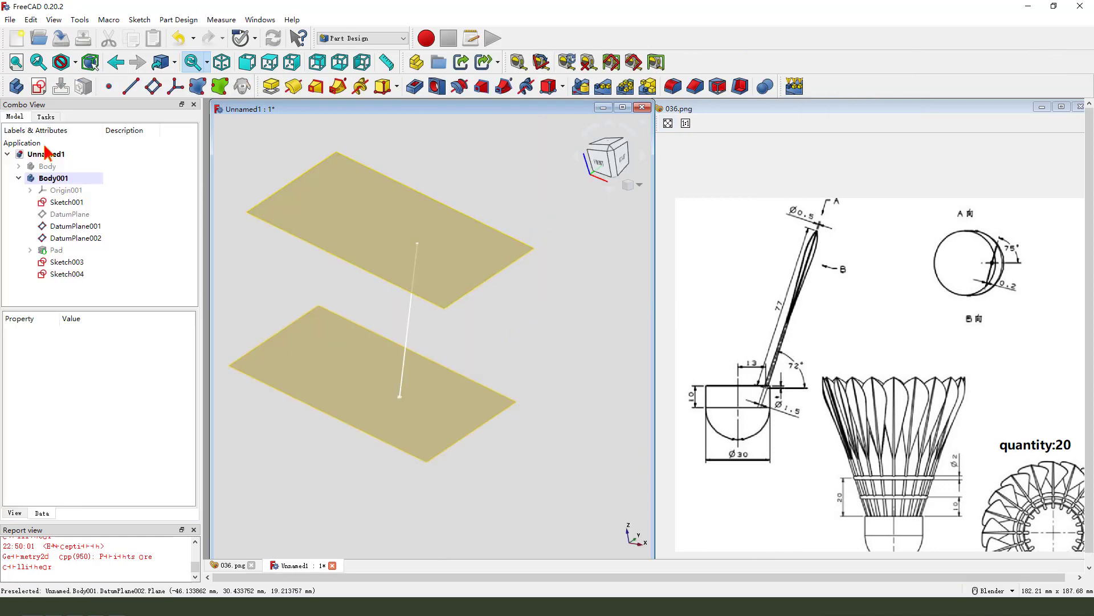
{"action": "left_click", "coordinate": [67, 262]}
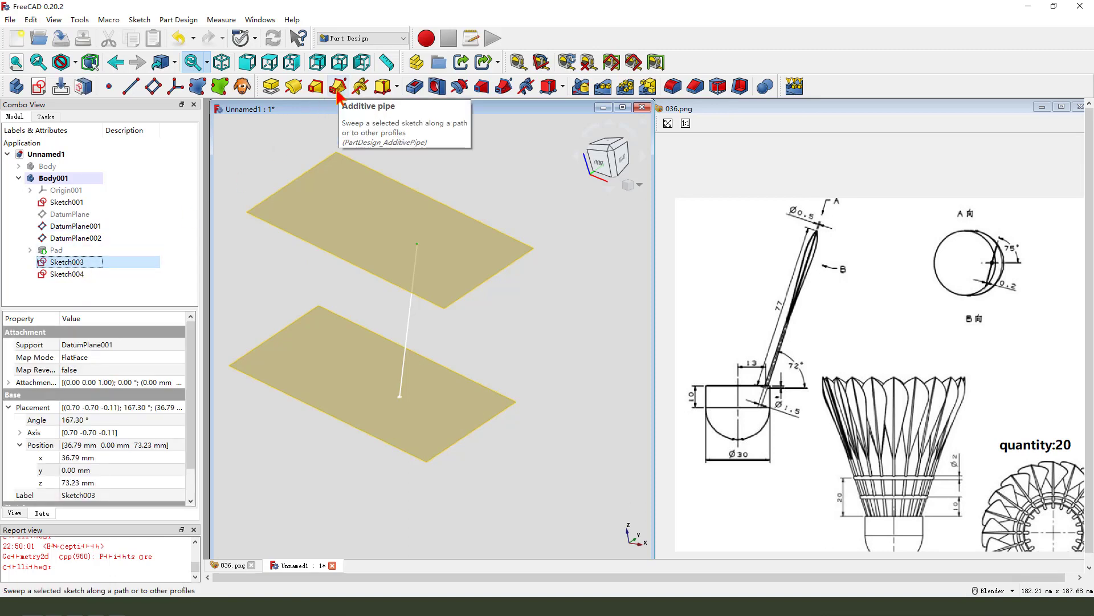
{"action": "left_click", "coordinate": [338, 86]}
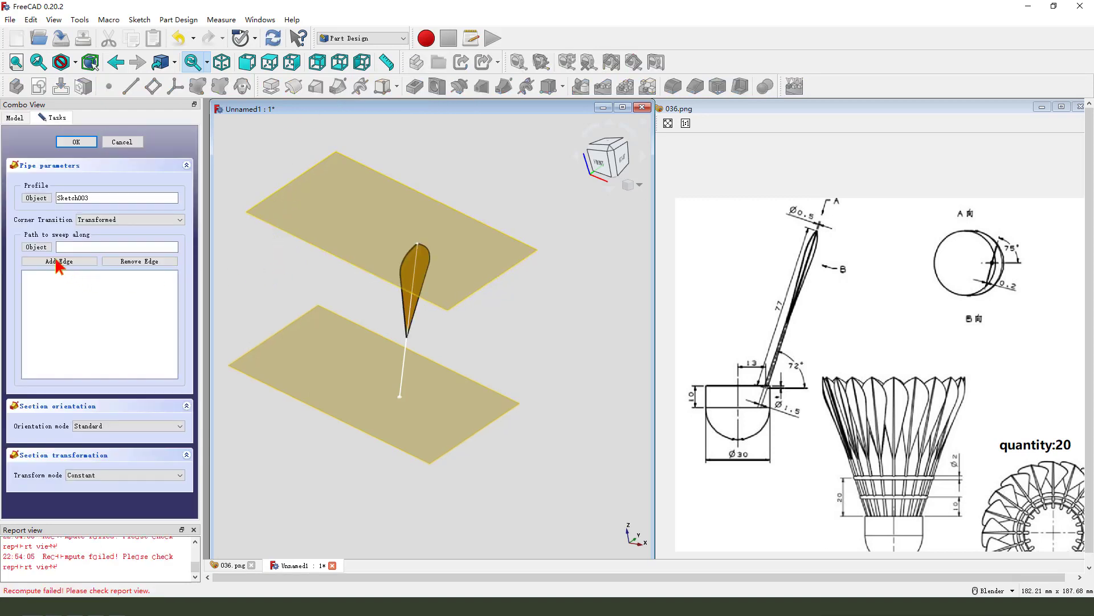
Step: Pick Sketch001's straight shaft line in the 3D view as the pipe's sweep path
{"action": "left_click_drag", "start_coordinate": [108, 205], "coordinate": [88, 212]}
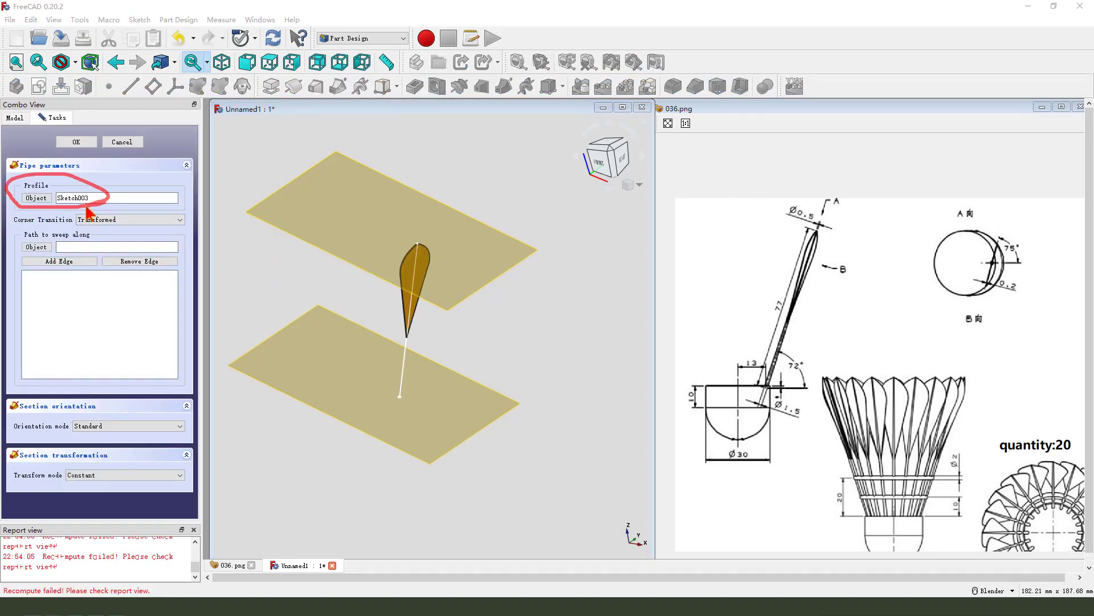
{"action": "mouse_move", "coordinate": [30, 239]}
{"action": "left_mouse_down"}
{"action": "mouse_move", "coordinate": [90, 241]}
{"action": "mouse_move", "coordinate": [358, 312]}
{"action": "left_mouse_up"}
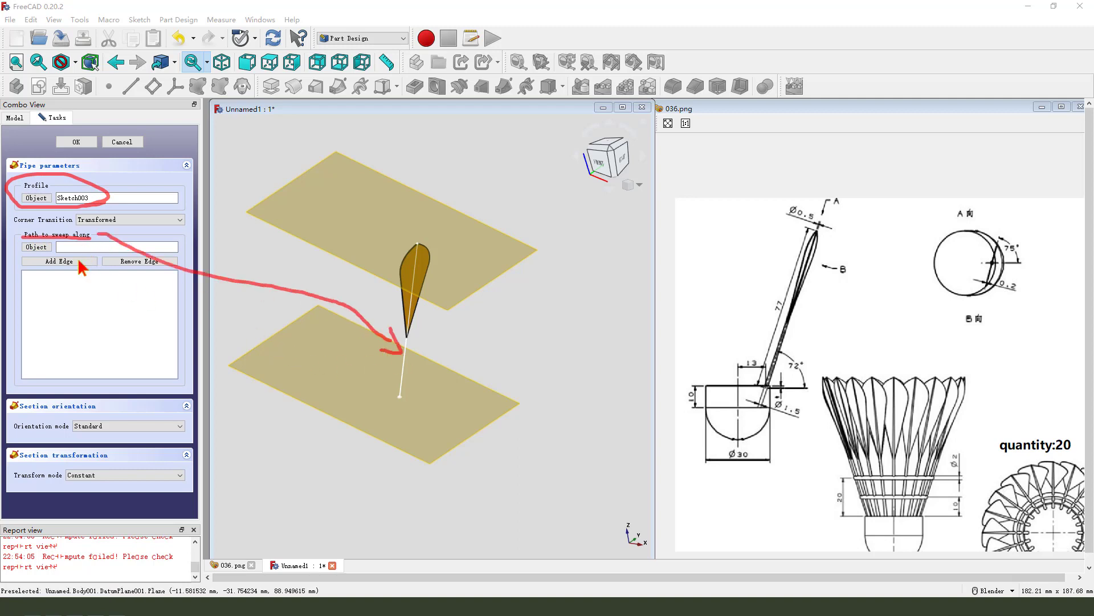
{"action": "left_click", "coordinate": [36, 247]}
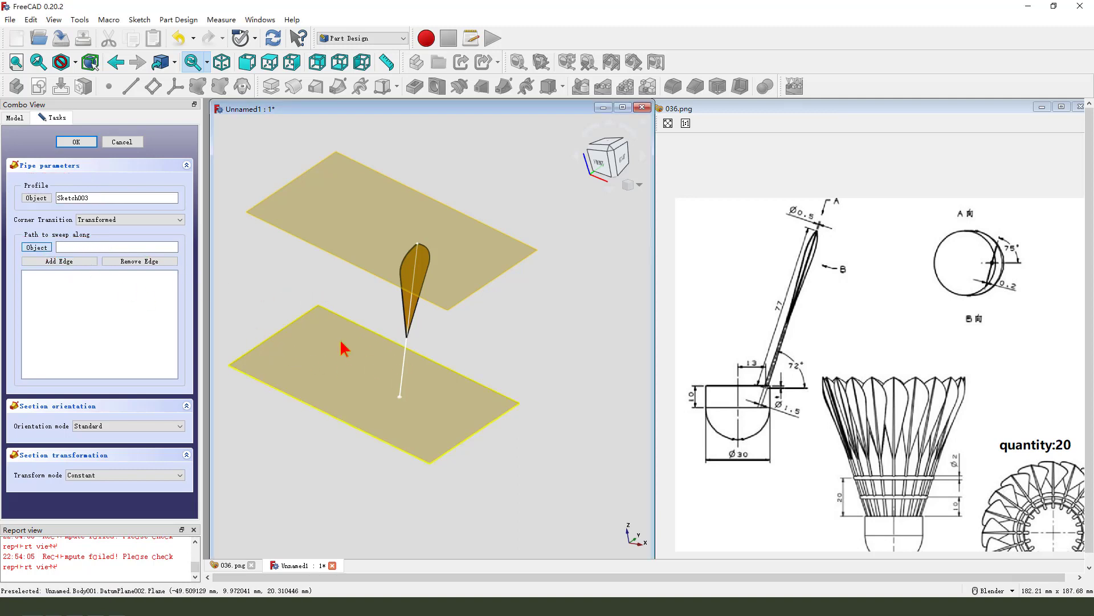
{"action": "left_click", "coordinate": [406, 359]}
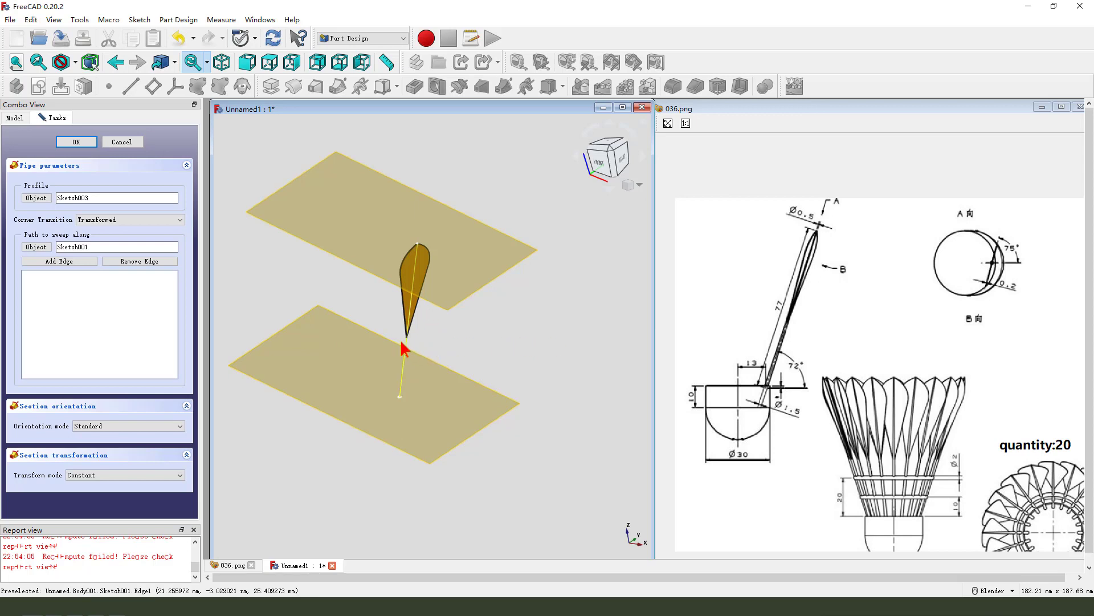
{"action": "left_click", "coordinate": [36, 247]}
{"action": "scroll", "coordinate": [402, 340], "scroll_direction": "up", "scroll_amount": 2}
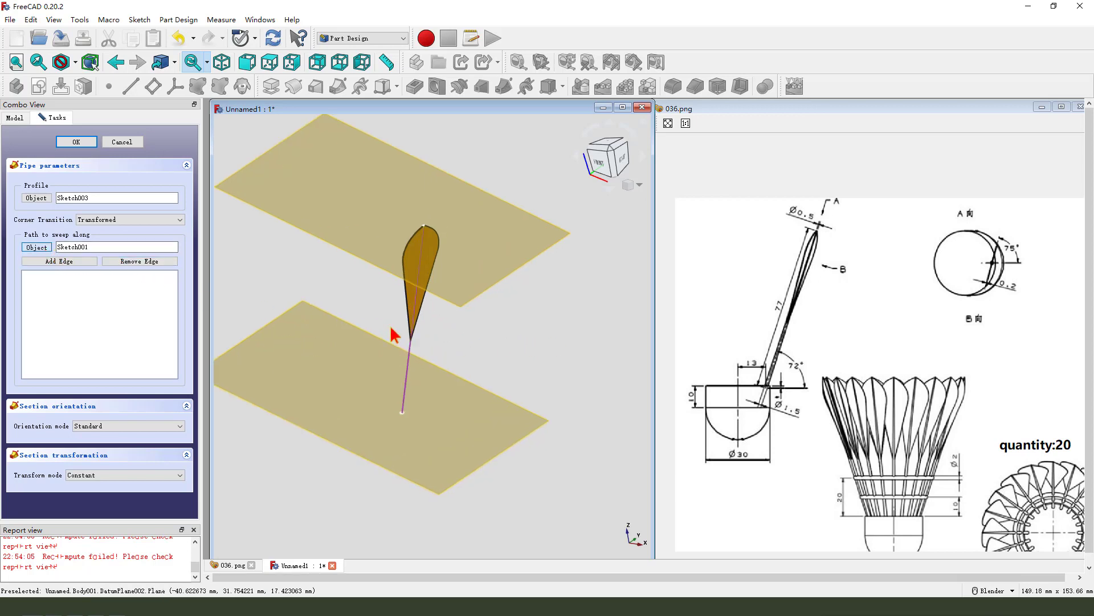
{"action": "scroll", "coordinate": [317, 282], "scroll_direction": "down", "scroll_amount": 1}
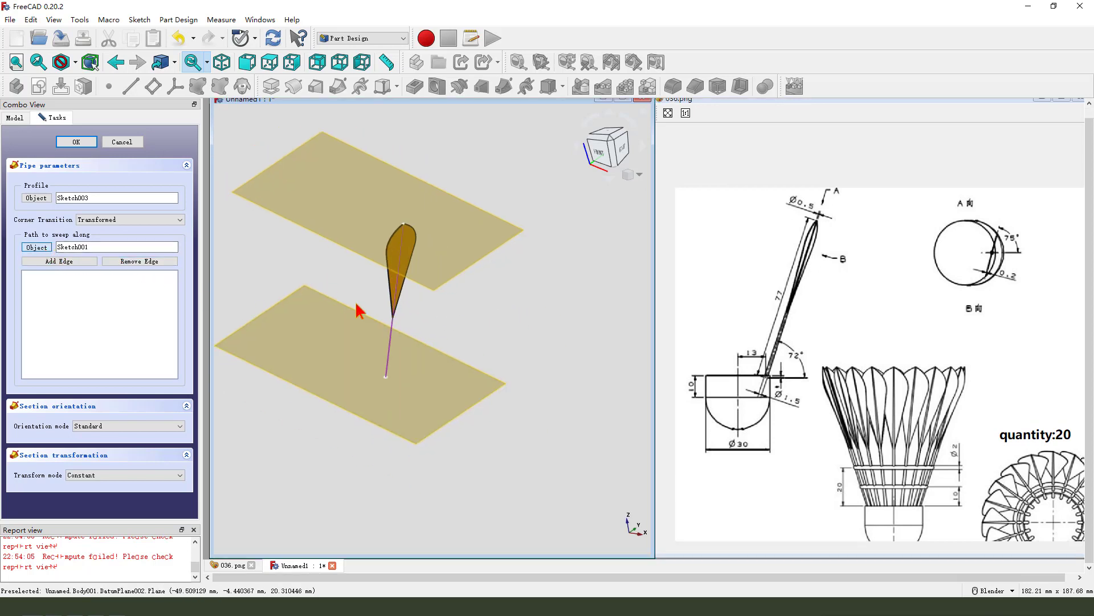
{"action": "scroll", "coordinate": [365, 315], "scroll_direction": "up", "scroll_amount": 1}
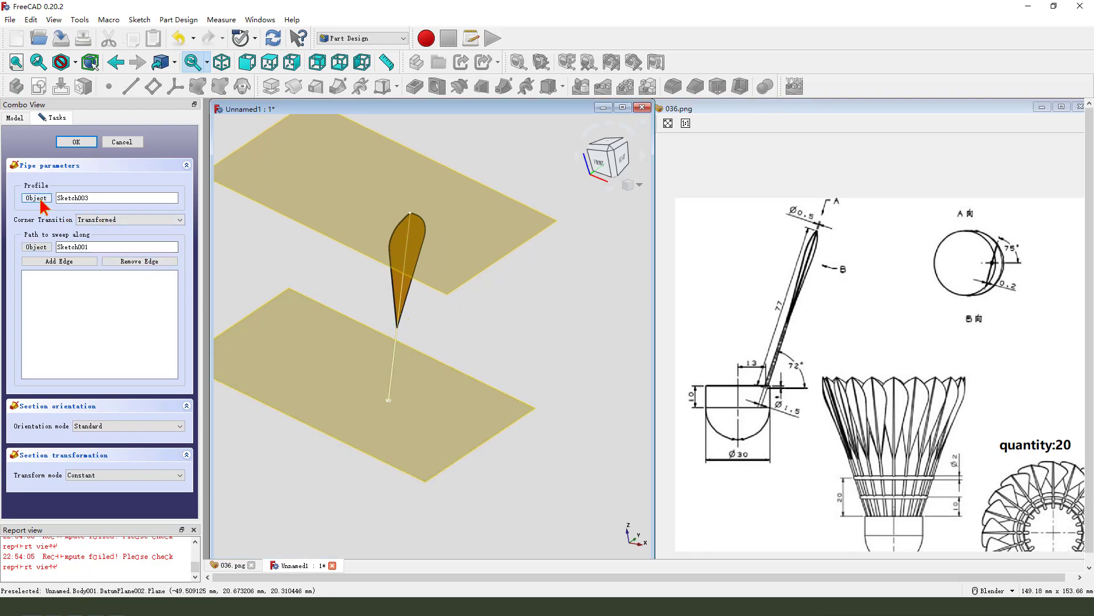
{"action": "scroll", "coordinate": [452, 188], "scroll_direction": "up", "scroll_amount": 3}
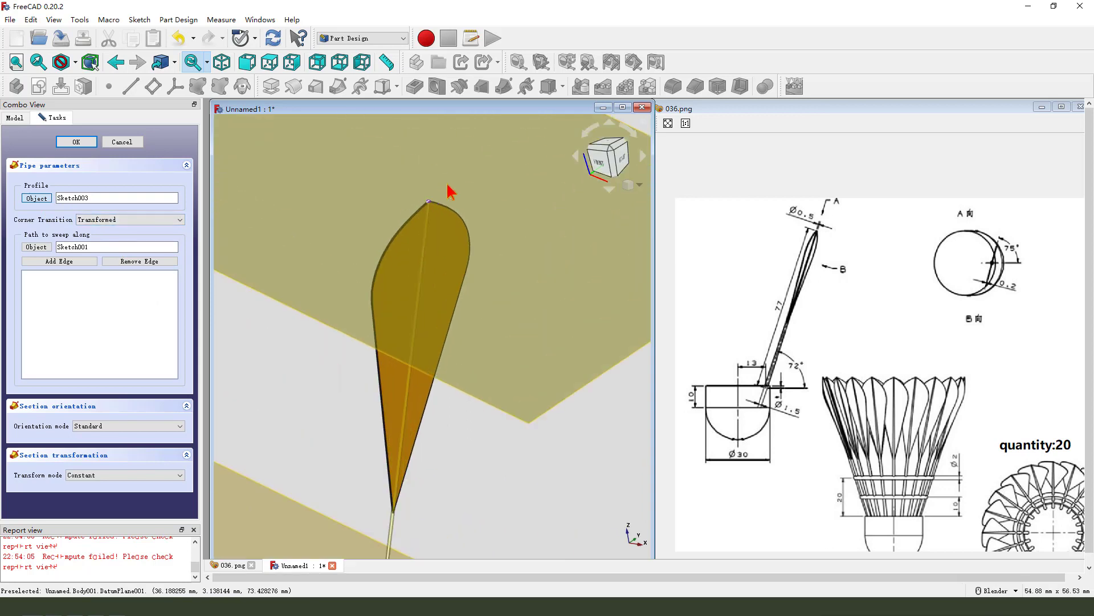
{"action": "scroll", "coordinate": [398, 215], "scroll_direction": "down", "scroll_amount": 2}
{"action": "scroll", "coordinate": [380, 341], "scroll_direction": "down", "scroll_amount": 1}
{"action": "scroll", "coordinate": [368, 359], "scroll_direction": "up", "scroll_amount": 1}
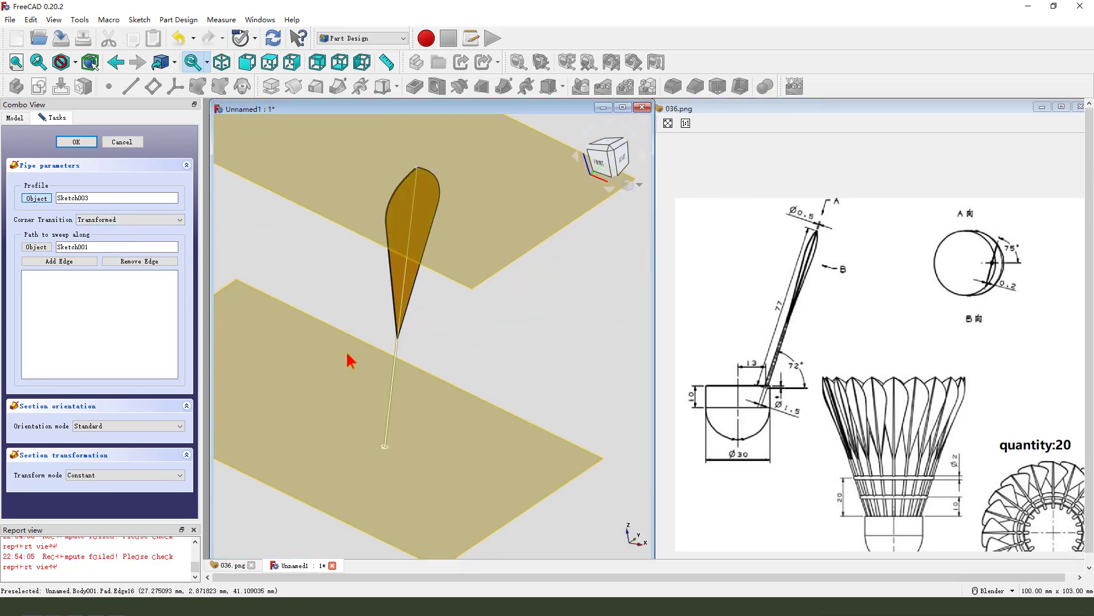
Step: Switch the pipe to Multisection mode and add the Sketch004 quill-base circle as a section
{"action": "left_click", "coordinate": [107, 479]}
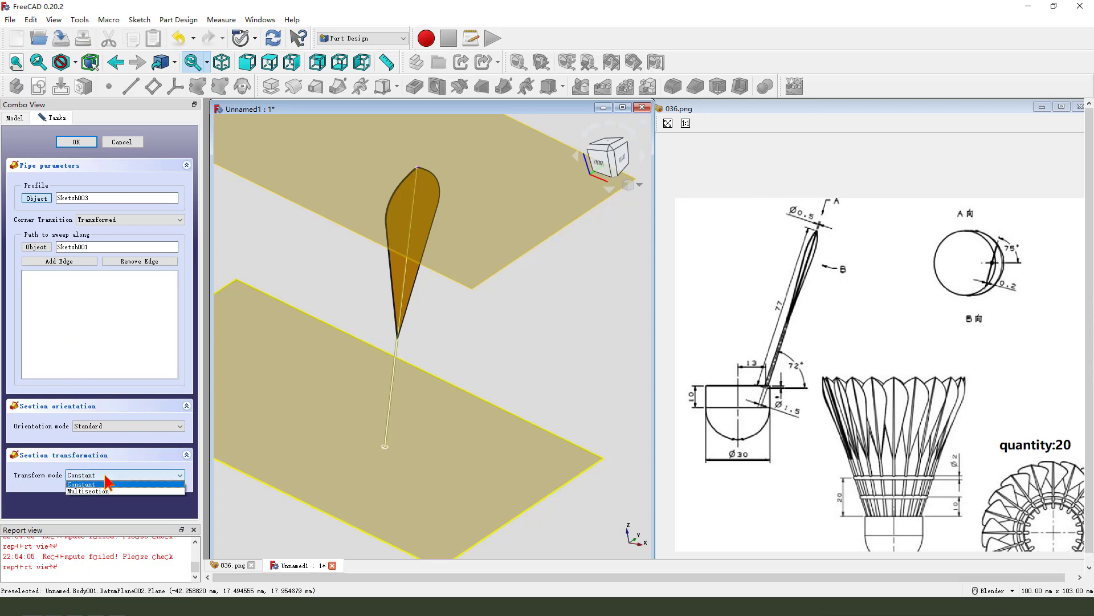
{"action": "left_click", "coordinate": [106, 483]}
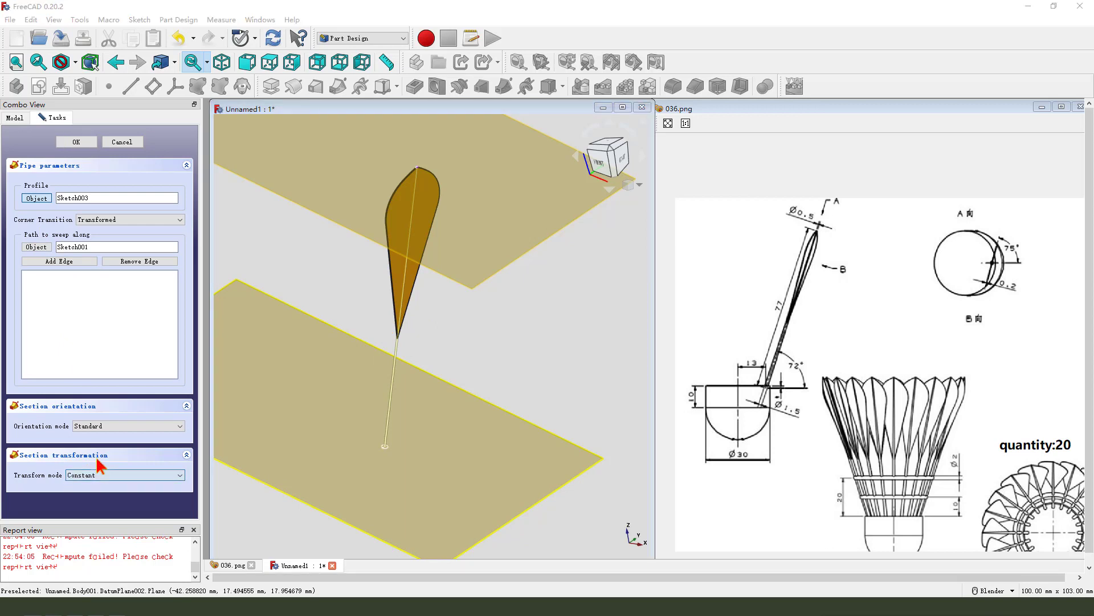
{"action": "left_click", "coordinate": [106, 480]}
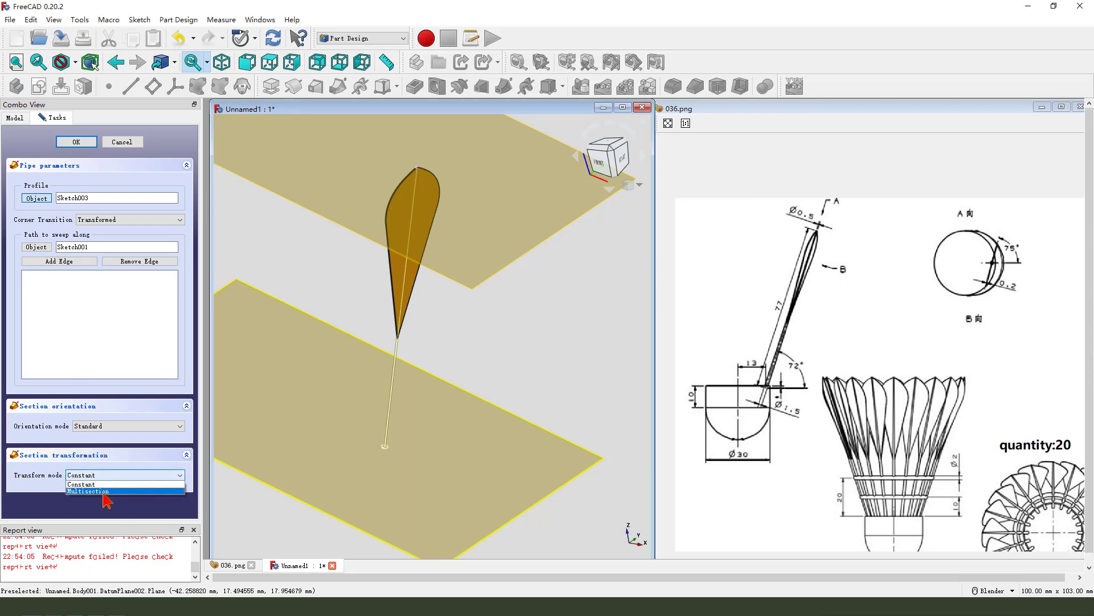
{"action": "left_click", "coordinate": [96, 492]}
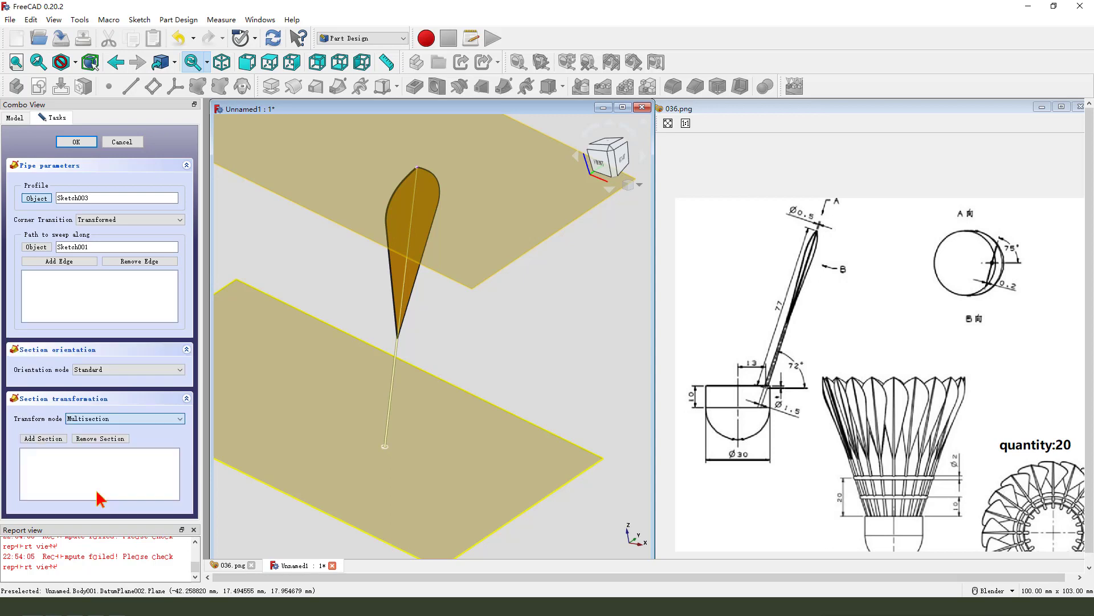
{"action": "left_click", "coordinate": [44, 436]}
{"action": "scroll", "coordinate": [382, 467], "scroll_direction": "up", "scroll_amount": 2}
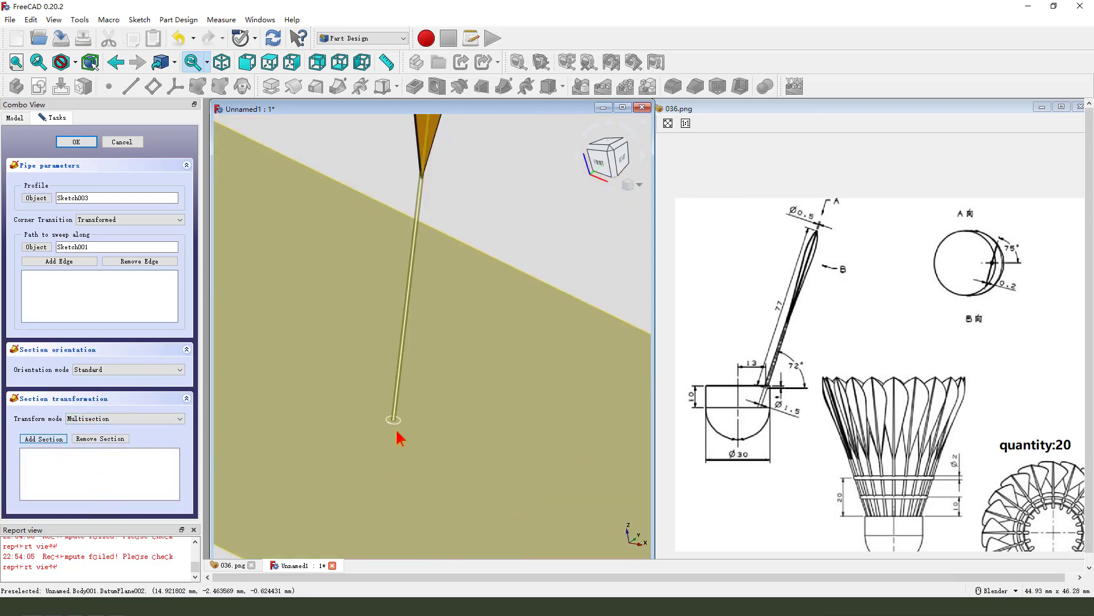
{"action": "scroll", "coordinate": [397, 432], "scroll_direction": "up", "scroll_amount": 2}
{"action": "left_click", "coordinate": [399, 428]}
{"action": "scroll", "coordinate": [399, 438], "scroll_direction": "down", "scroll_amount": 3}
{"action": "scroll", "coordinate": [393, 399], "scroll_direction": "down", "scroll_amount": 2}
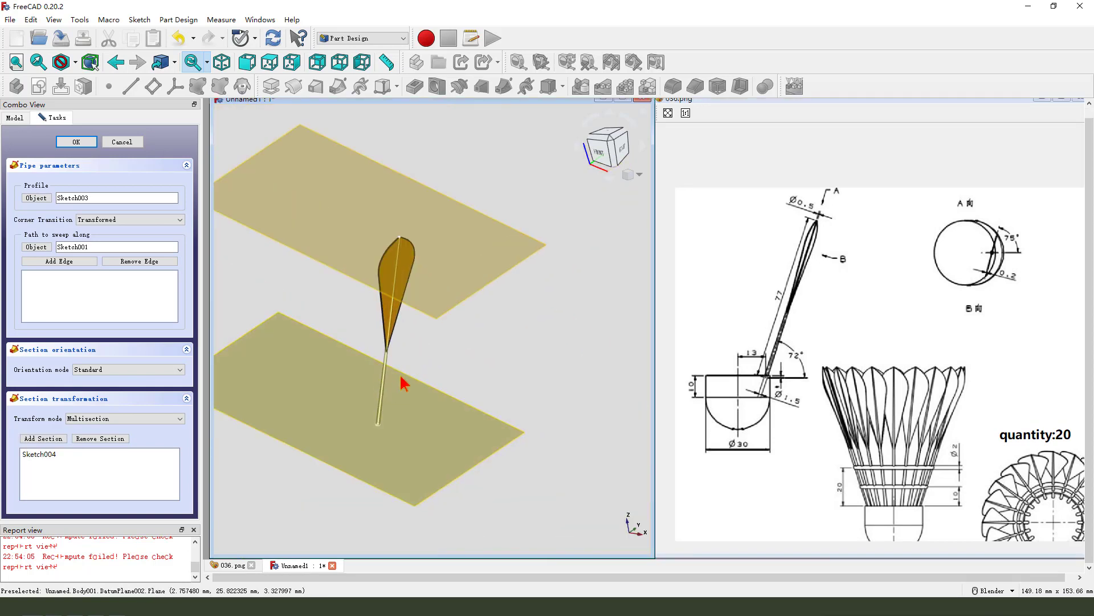
{"action": "mouse_move", "coordinate": [361, 341]}
{"action": "left_mouse_down"}
{"action": "mouse_move", "coordinate": [347, 427]}
{"action": "mouse_move", "coordinate": [421, 272]}
{"action": "left_mouse_up"}
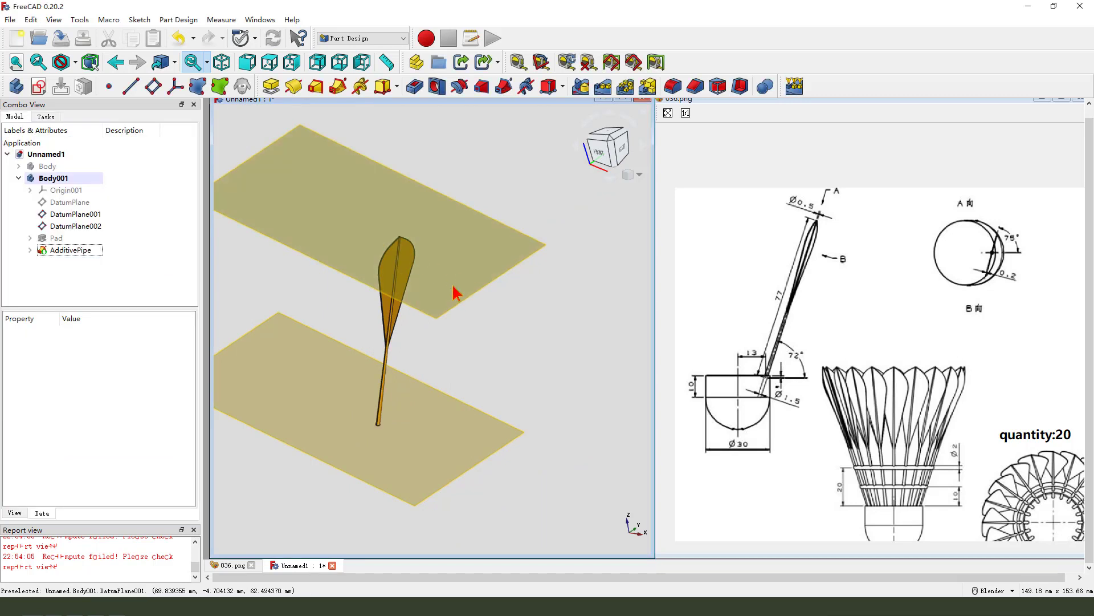
Step: Hide DatumPlane001 and DatumPlane002, then orbit to inspect the swept feather
{"action": "left_click", "coordinate": [91, 215]}
{"action": "key", "text": "space"}
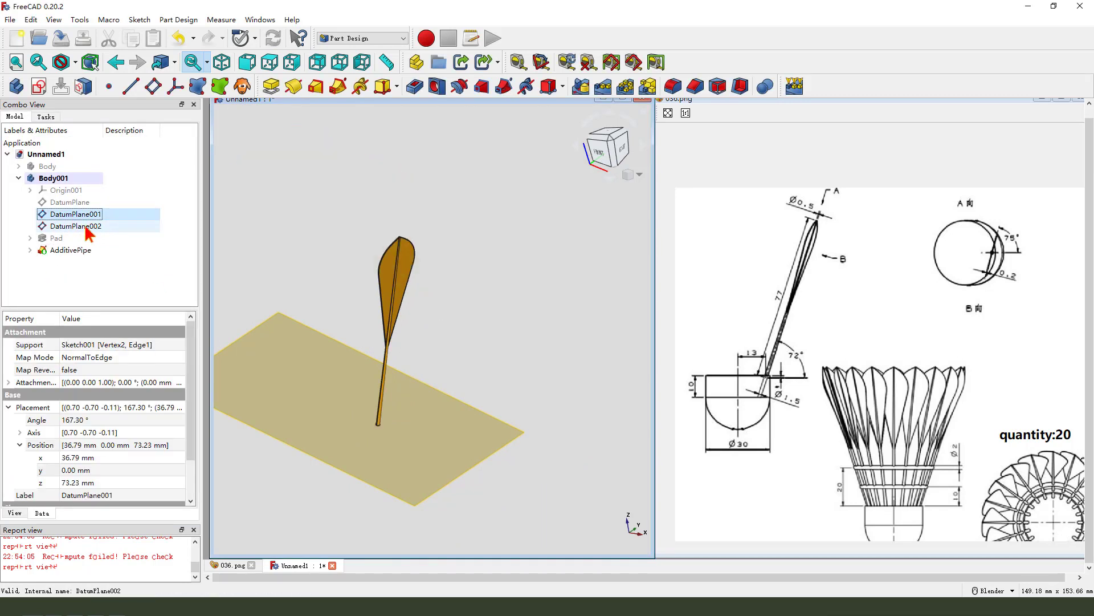
{"action": "left_click", "coordinate": [76, 226]}
{"action": "key", "text": "space"}
{"action": "scroll", "coordinate": [388, 293], "scroll_direction": "up", "scroll_amount": 4}
{"action": "mouse_move", "coordinate": [387, 294]}
{"action": "middle_mouse_down"}
{"action": "mouse_move", "coordinate": [435, 317]}
{"action": "mouse_move", "coordinate": [367, 196]}
{"action": "middle_mouse_up"}
{"action": "scroll", "coordinate": [450, 171], "scroll_direction": "up", "scroll_amount": 3}
{"action": "scroll", "coordinate": [450, 171], "scroll_direction": "down", "scroll_amount": 5}
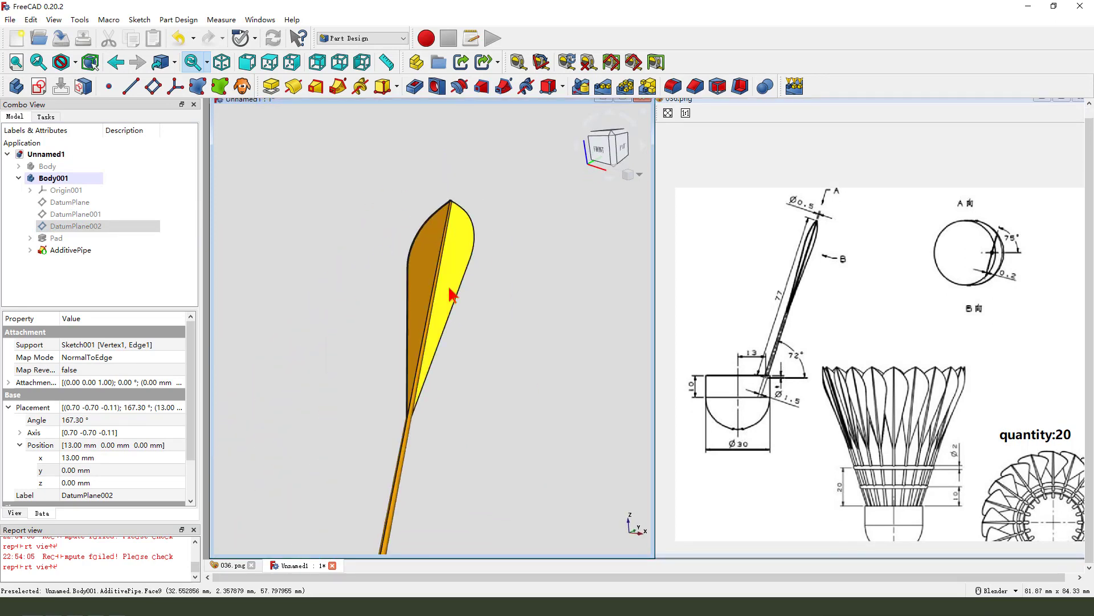
{"action": "middle_click_drag", "start_coordinate": [450, 171], "coordinate": [441, 375]}
{"action": "scroll", "coordinate": [442, 376], "scroll_direction": "down", "scroll_amount": 2}
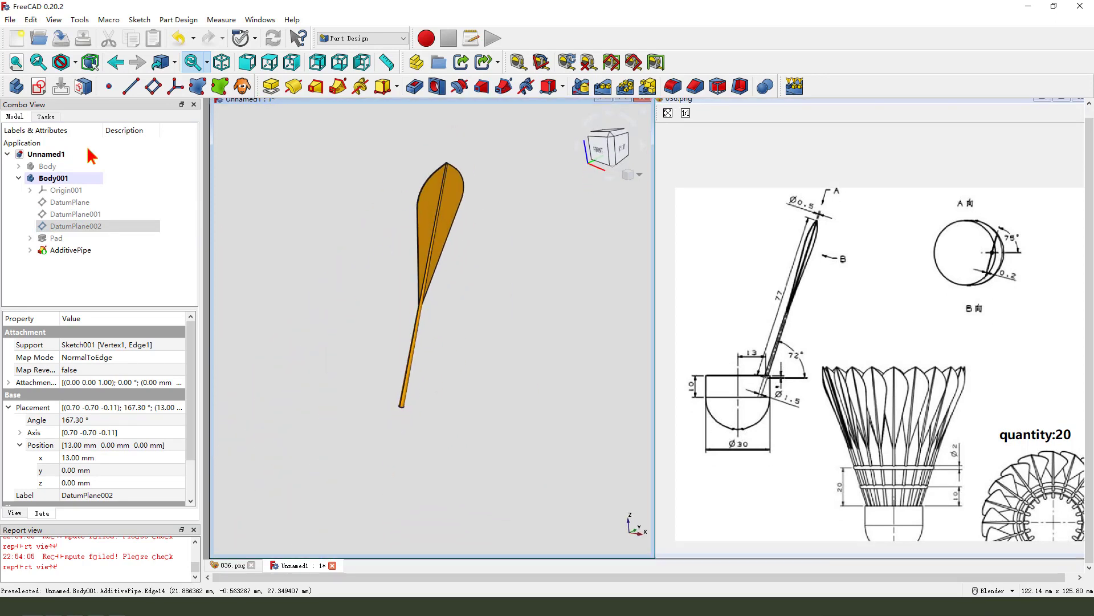
Step: Show the cork base Body alongside the new feather
{"action": "left_click", "coordinate": [19, 178]}
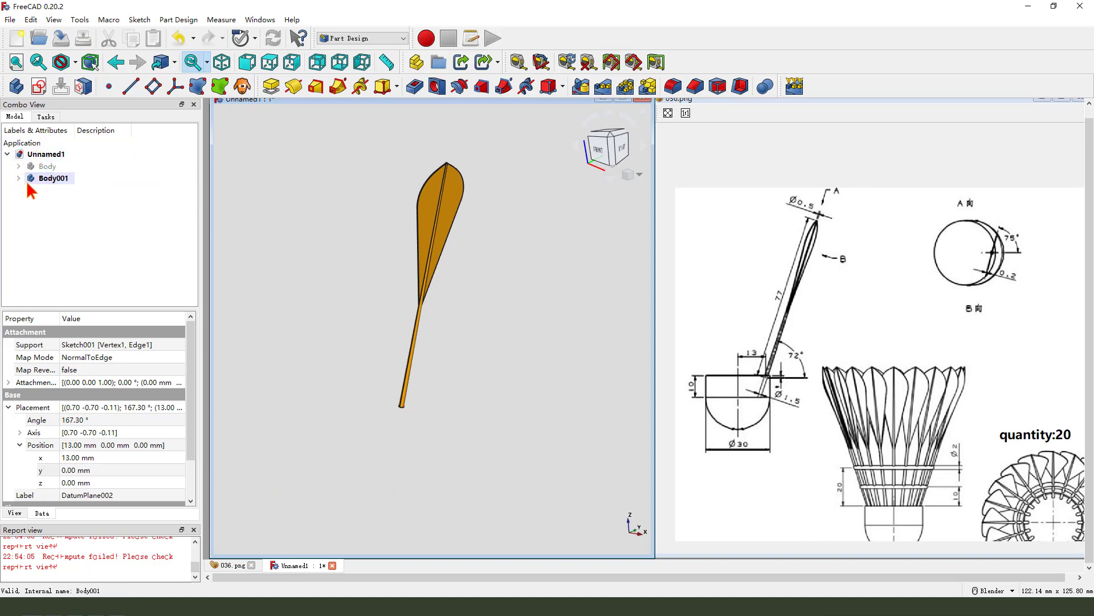
{"action": "left_click", "coordinate": [23, 179]}
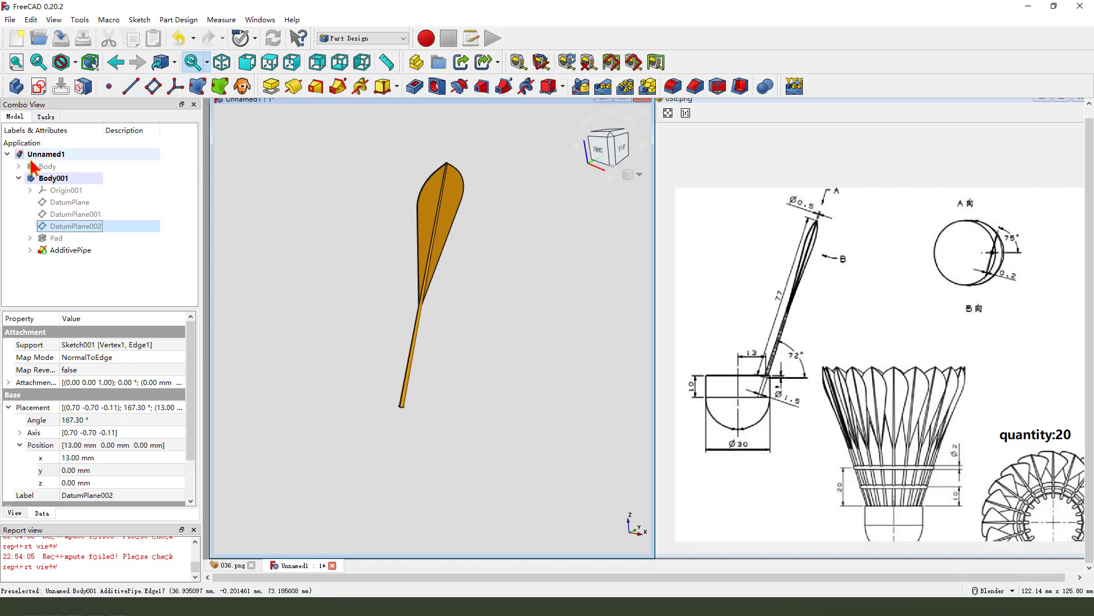
{"action": "left_click", "coordinate": [46, 167]}
{"action": "key", "text": "space"}
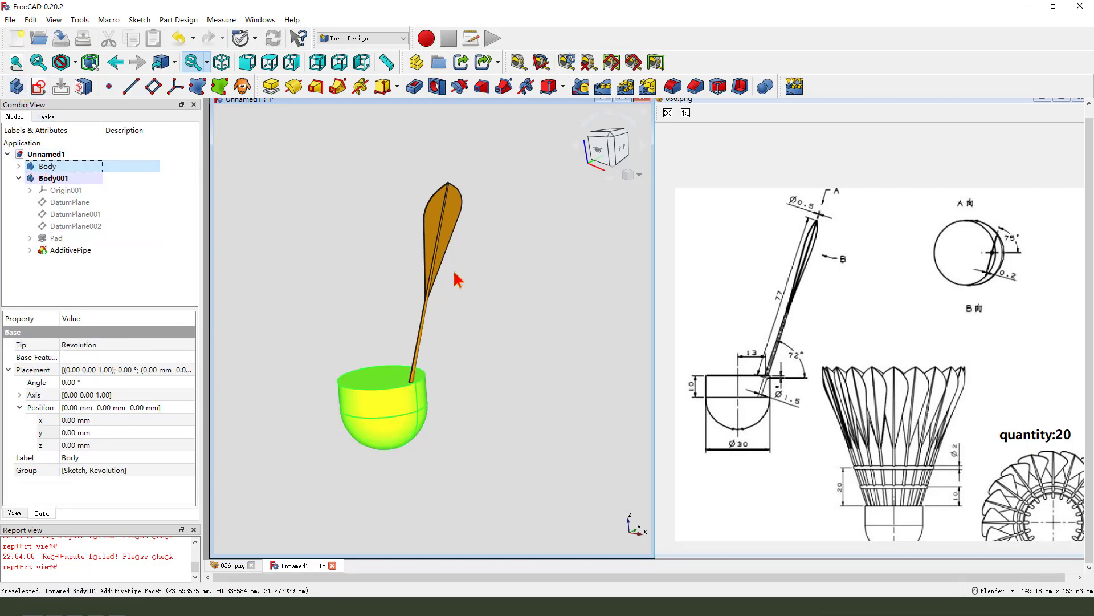
{"action": "left_click", "coordinate": [342, 289]}
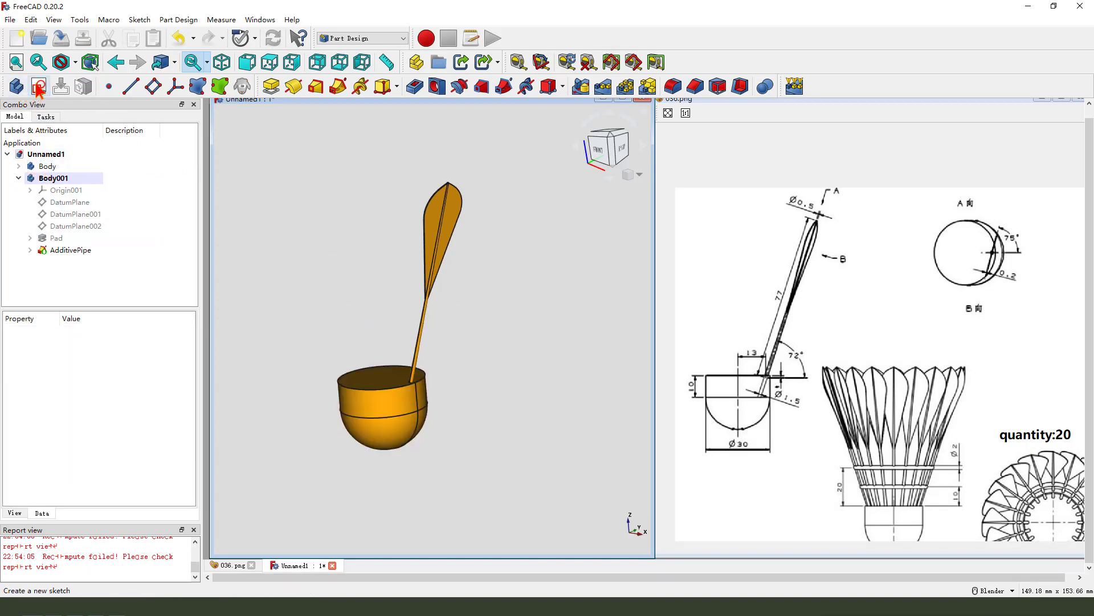
Step: Create a new sketch in Body001 on the XZ plane
{"action": "left_click", "coordinate": [39, 88]}
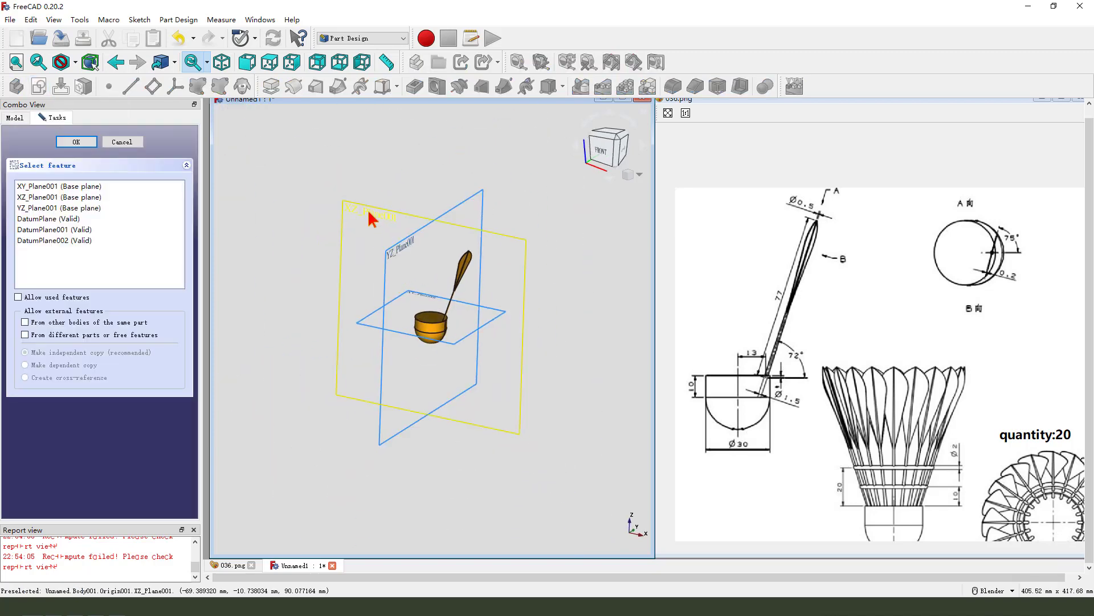
{"action": "left_click", "coordinate": [369, 214]}
{"action": "scroll", "coordinate": [485, 279], "scroll_direction": "up", "scroll_amount": 3}
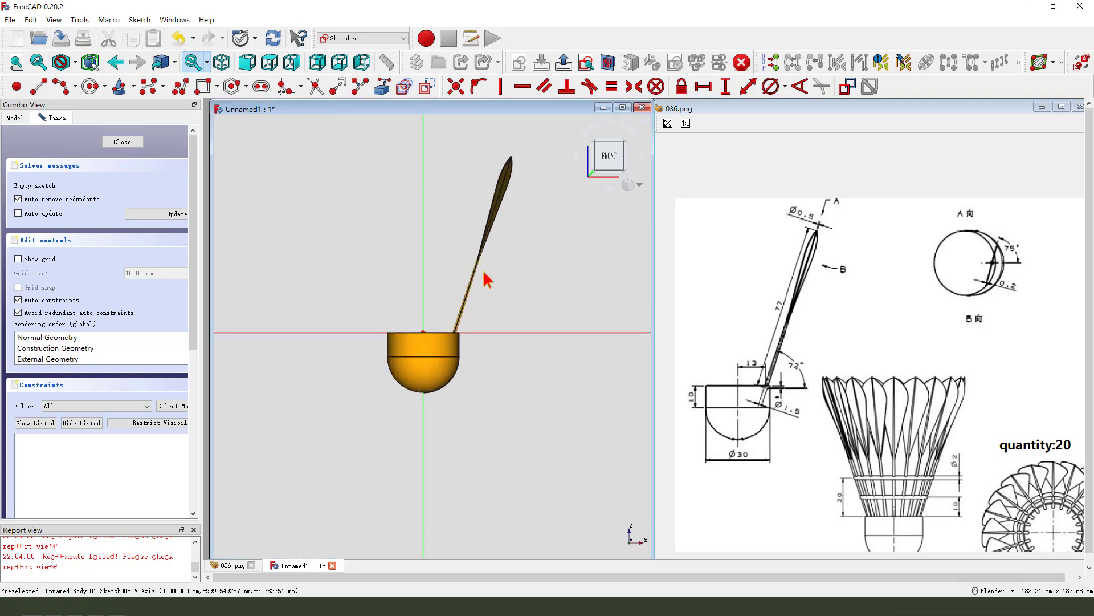
{"action": "scroll", "coordinate": [484, 280], "scroll_direction": "up", "scroll_amount": 3}
Step: Hide the AdditivePipe feather and briefly show Sketch002 inside the Pad
{"action": "left_click", "coordinate": [15, 117]}
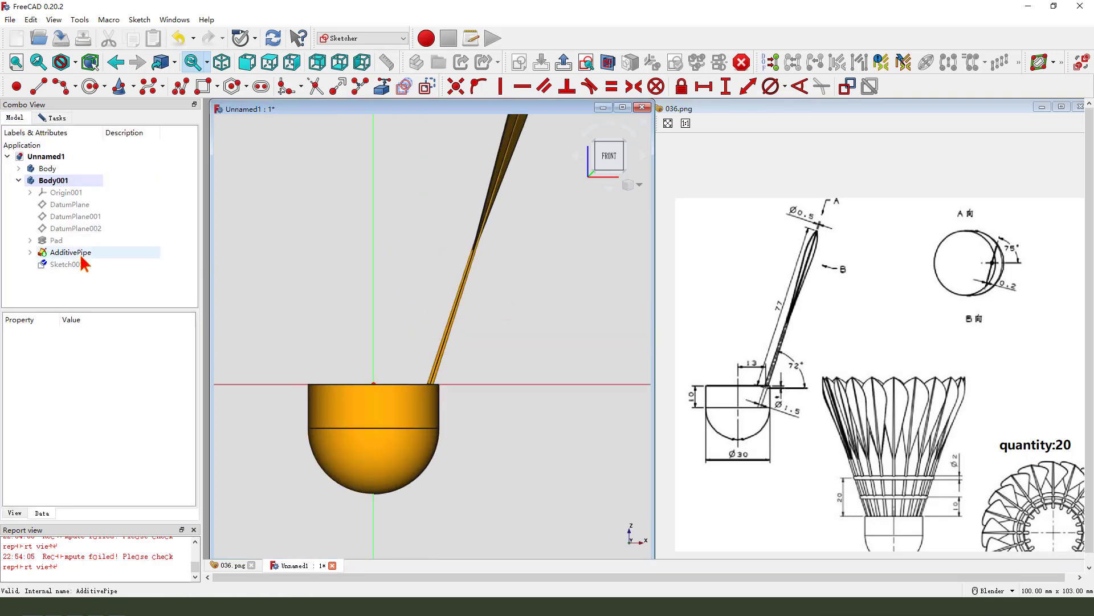
{"action": "left_click", "coordinate": [85, 253]}
{"action": "key", "text": "space"}
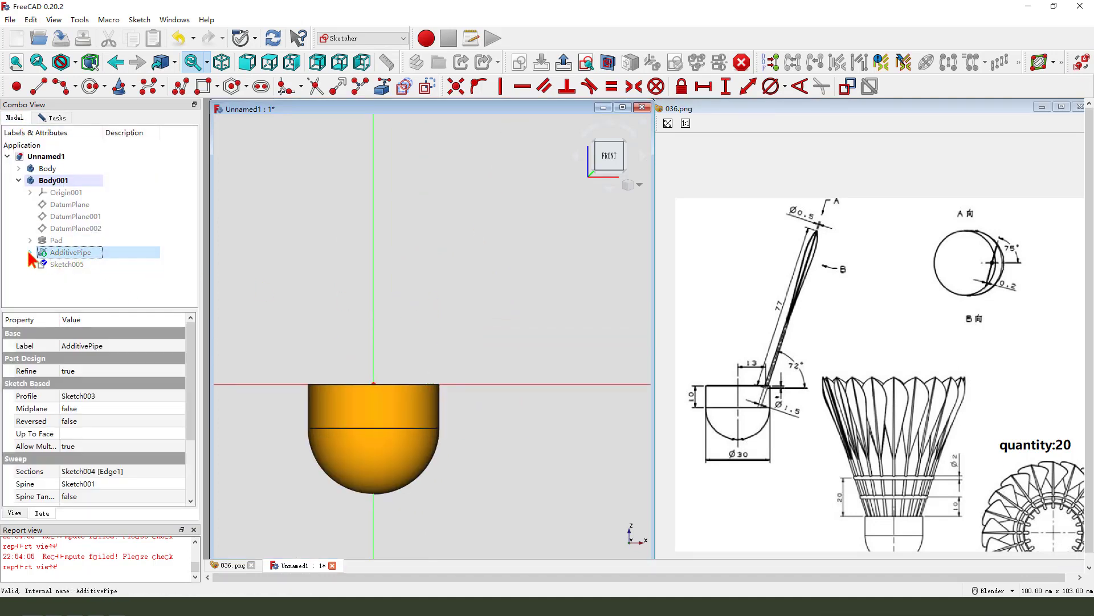
{"action": "left_click", "coordinate": [31, 240]}
{"action": "left_click", "coordinate": [64, 254]}
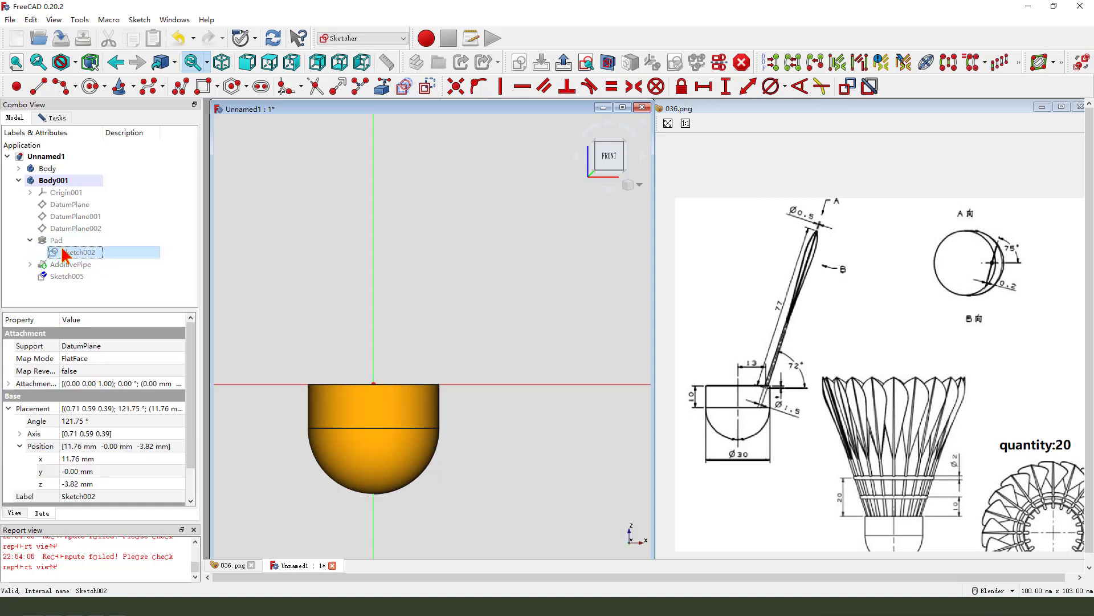
{"action": "key", "text": "space"}
Step: Hide Sketch002 again and make the slanted feather guide line sketch visible
{"action": "scroll", "coordinate": [405, 311], "scroll_direction": "down", "scroll_amount": 3}
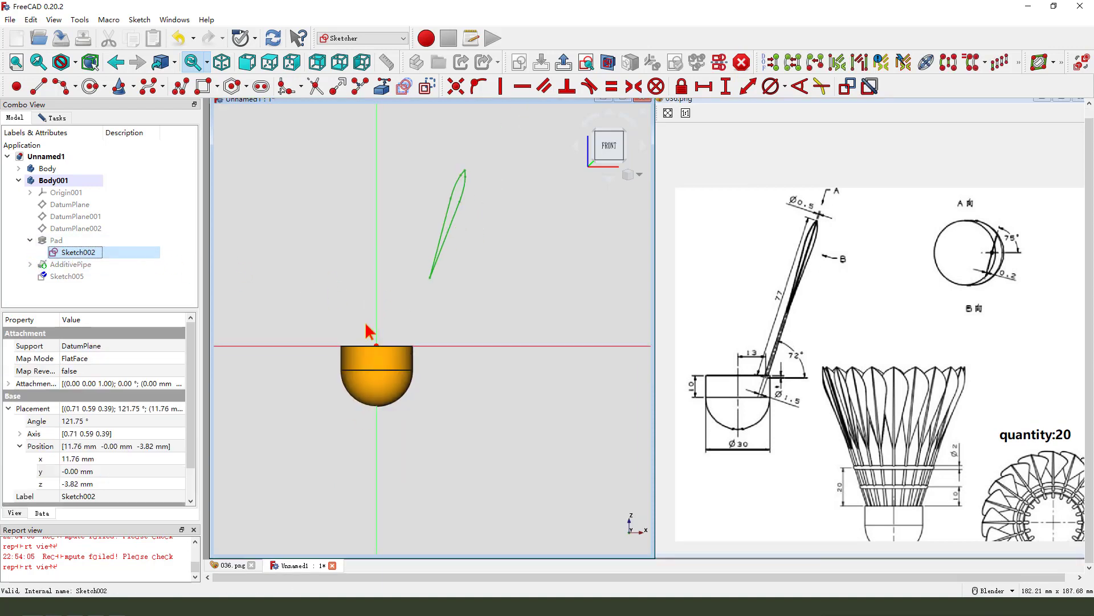
{"action": "key", "text": "space"}
{"action": "left_click", "coordinate": [30, 240]}
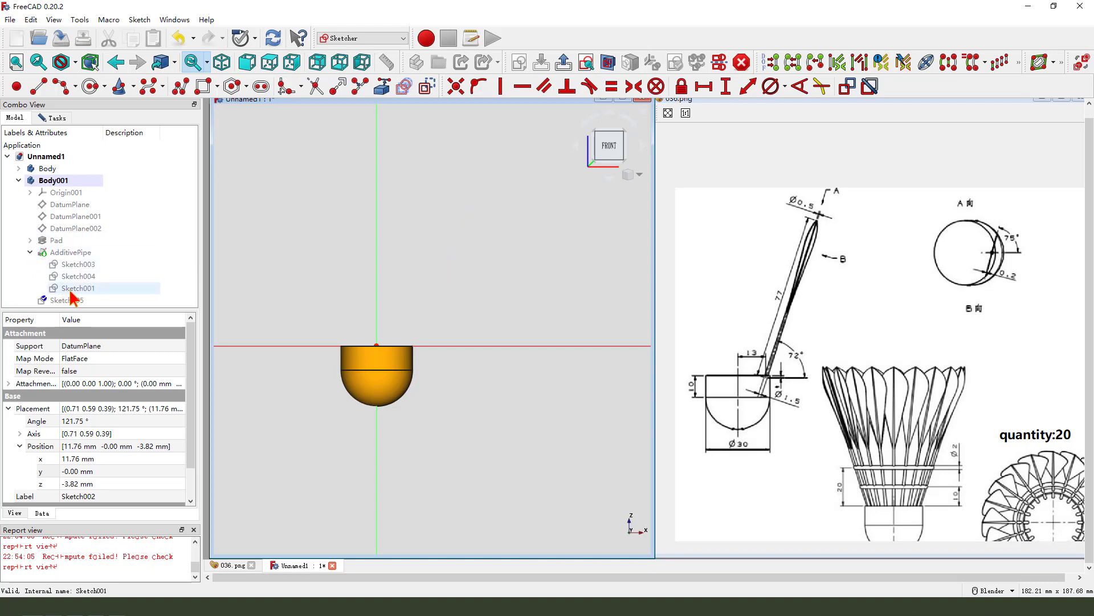
{"action": "left_click", "coordinate": [73, 288]}
{"action": "key", "text": "space"}
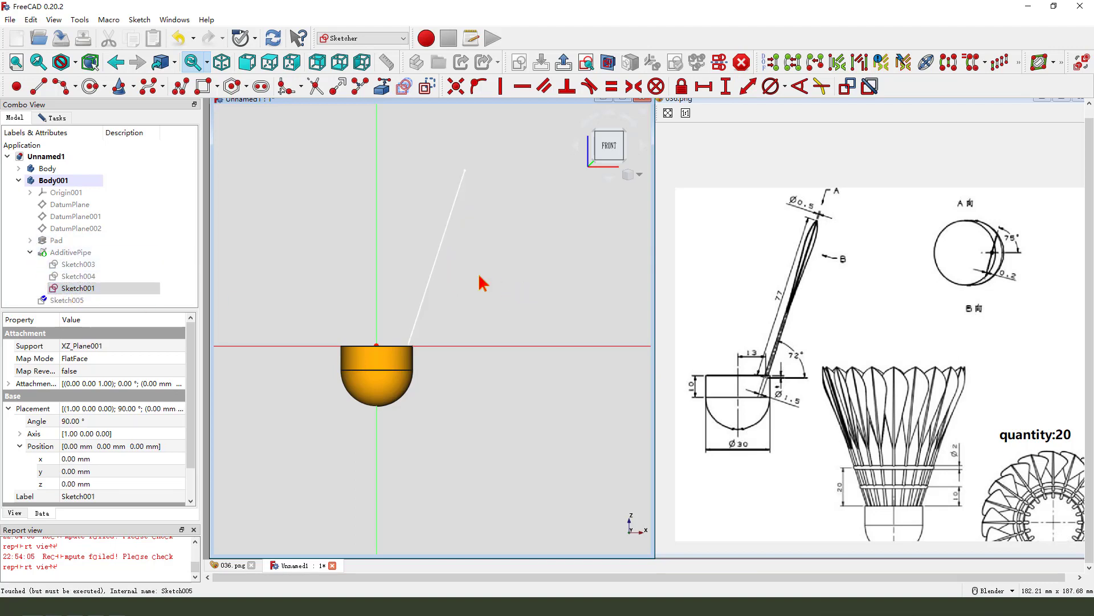
{"action": "left_click", "coordinate": [511, 303]}
{"action": "scroll", "coordinate": [406, 285], "scroll_direction": "up", "scroll_amount": 1}
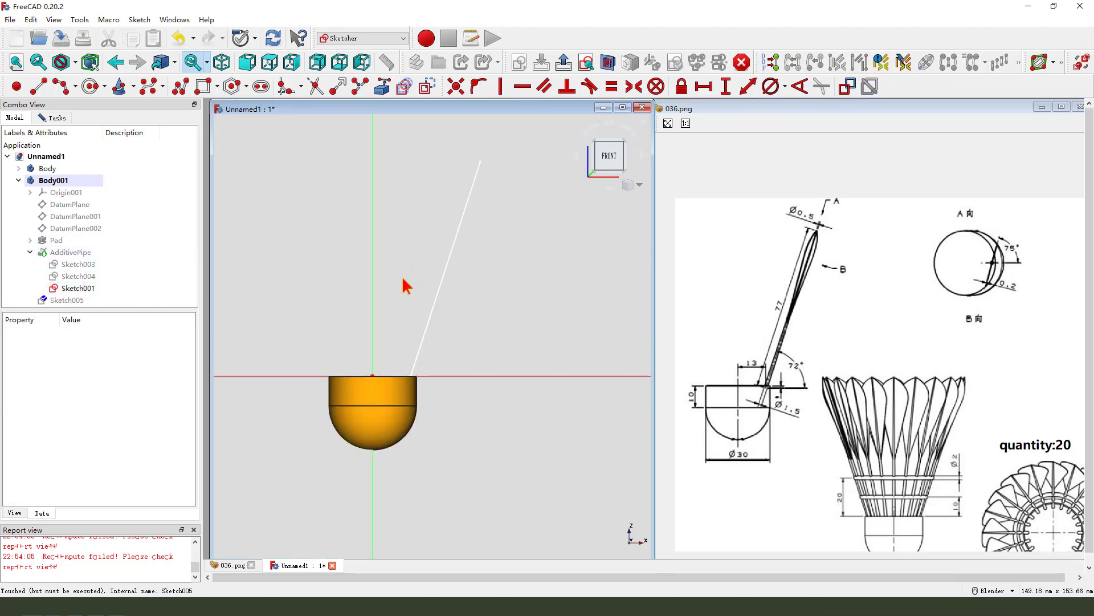
Step: Link the feather guide line as external geometry and draw a small circle on it
{"action": "left_click", "coordinate": [381, 86]}
{"action": "left_click", "coordinate": [459, 230]}
{"action": "left_click", "coordinate": [90, 86]}
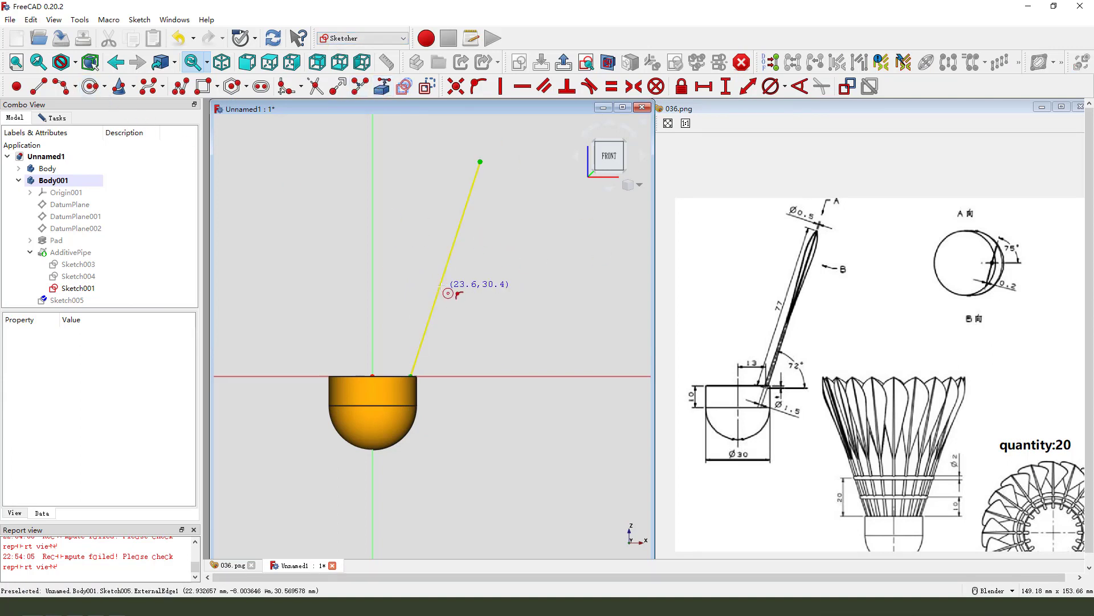
{"action": "left_click", "coordinate": [441, 287]}
{"action": "left_click", "coordinate": [456, 279]}
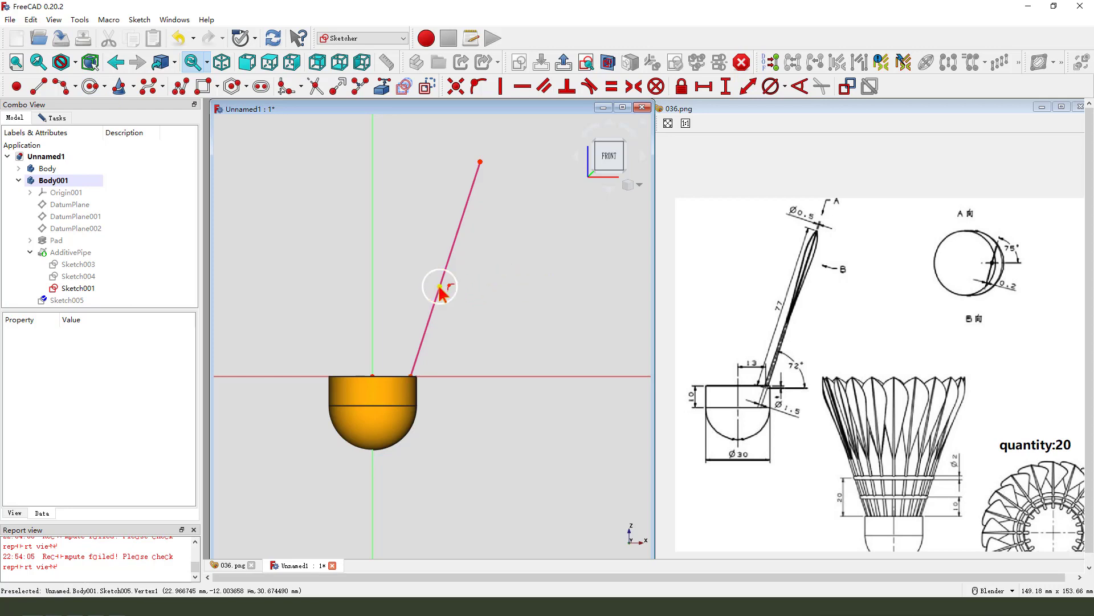
{"action": "right_click", "coordinate": [447, 319]}
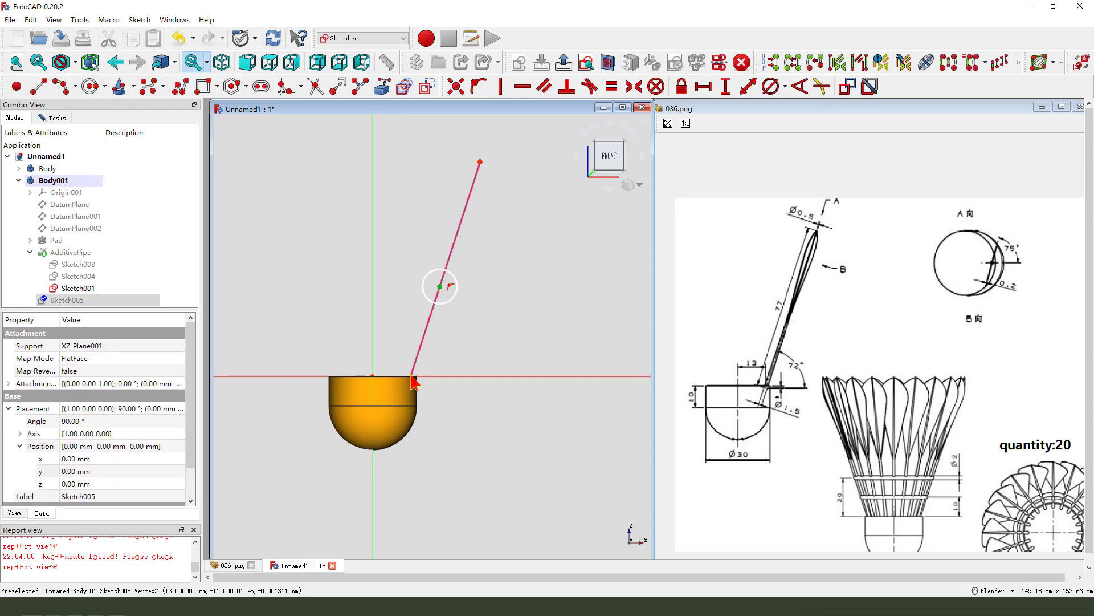
Step: Constrain the circle 20 mm above the line's base with a 2 mm diameter, then close the sketch
{"action": "left_click", "coordinate": [726, 86]}
{"action": "type", "text": "20"}
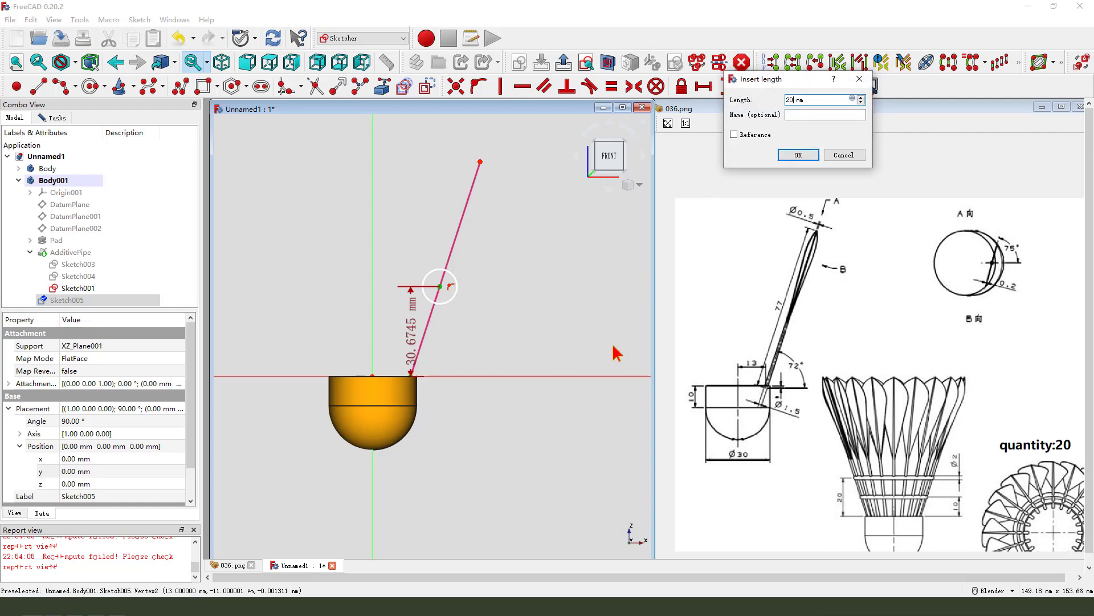
{"action": "key", "text": "Return"}
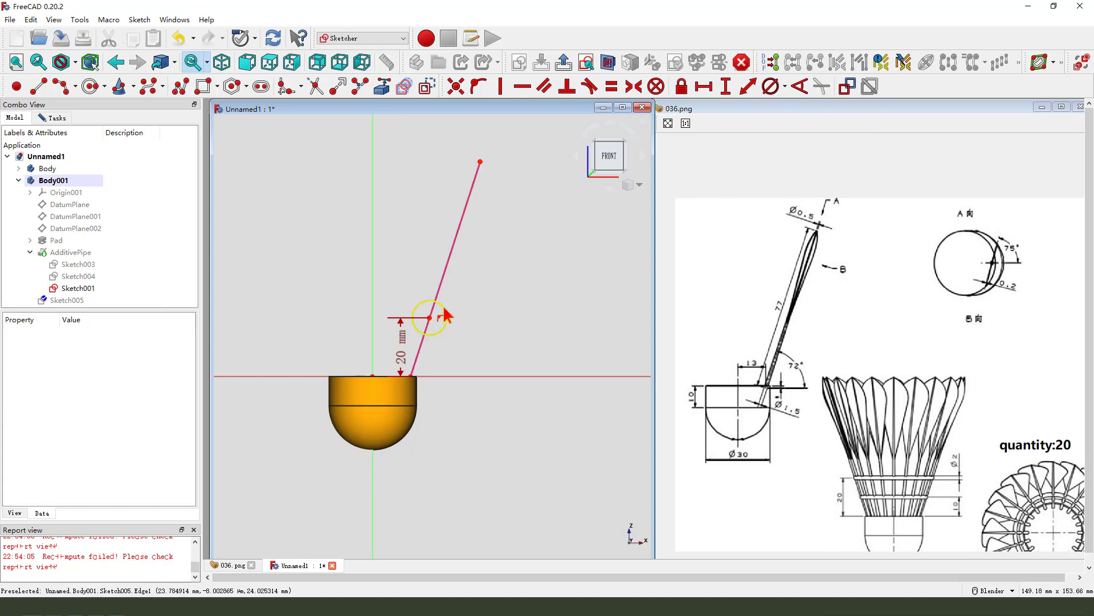
{"action": "left_click", "coordinate": [436, 315]}
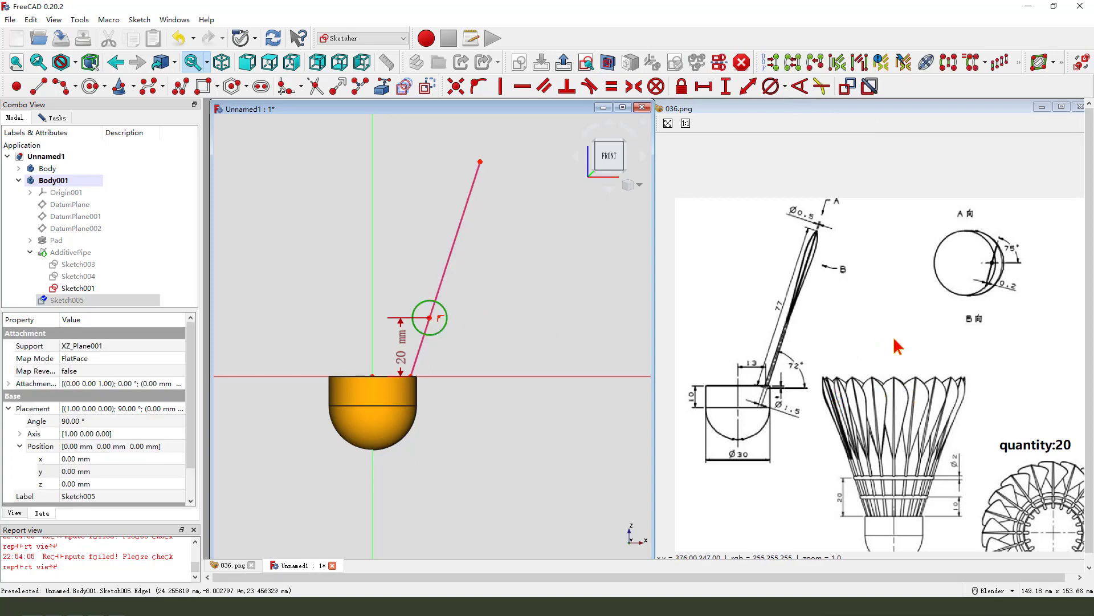
{"action": "scroll", "coordinate": [912, 351], "scroll_direction": "down", "scroll_amount": 2}
{"action": "scroll", "coordinate": [936, 404], "scroll_direction": "up", "scroll_amount": 2}
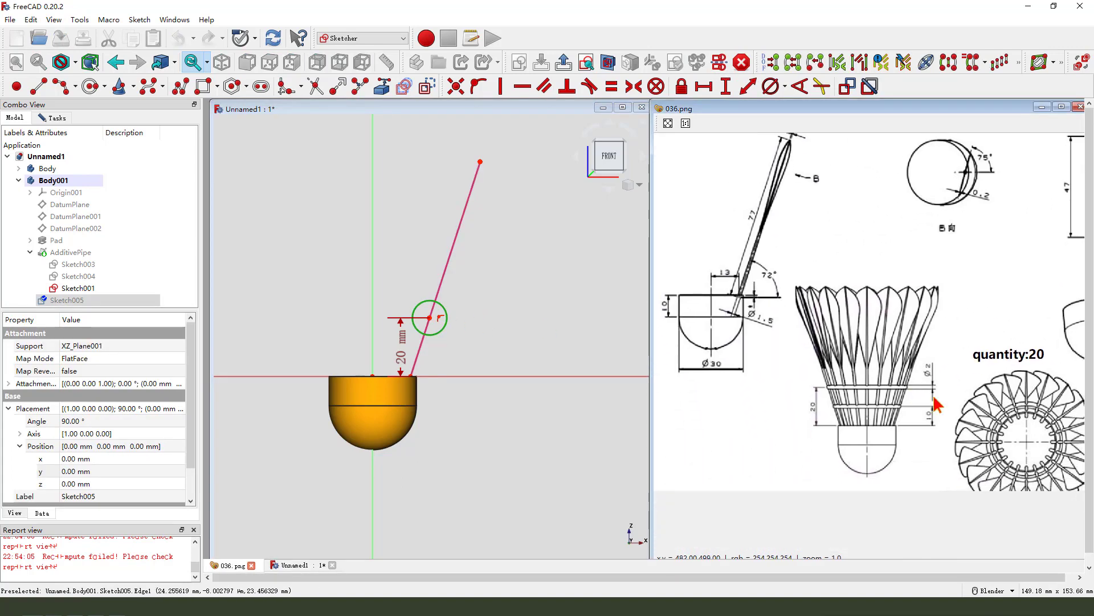
{"action": "left_click_drag", "start_coordinate": [944, 365], "coordinate": [940, 359]}
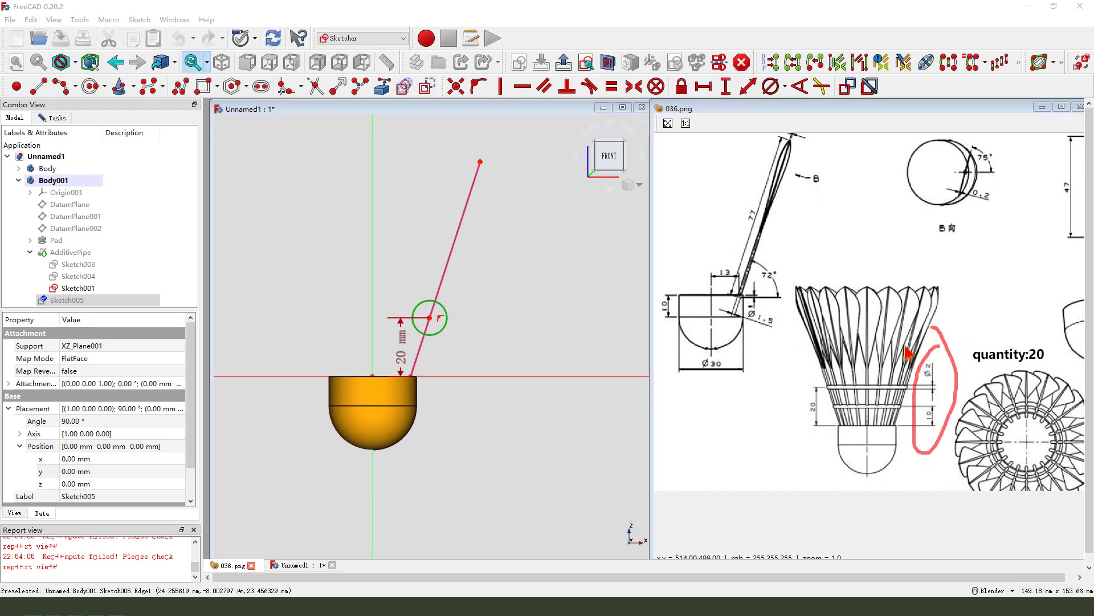
{"action": "key", "text": "k"}
{"action": "key", "text": "o"}
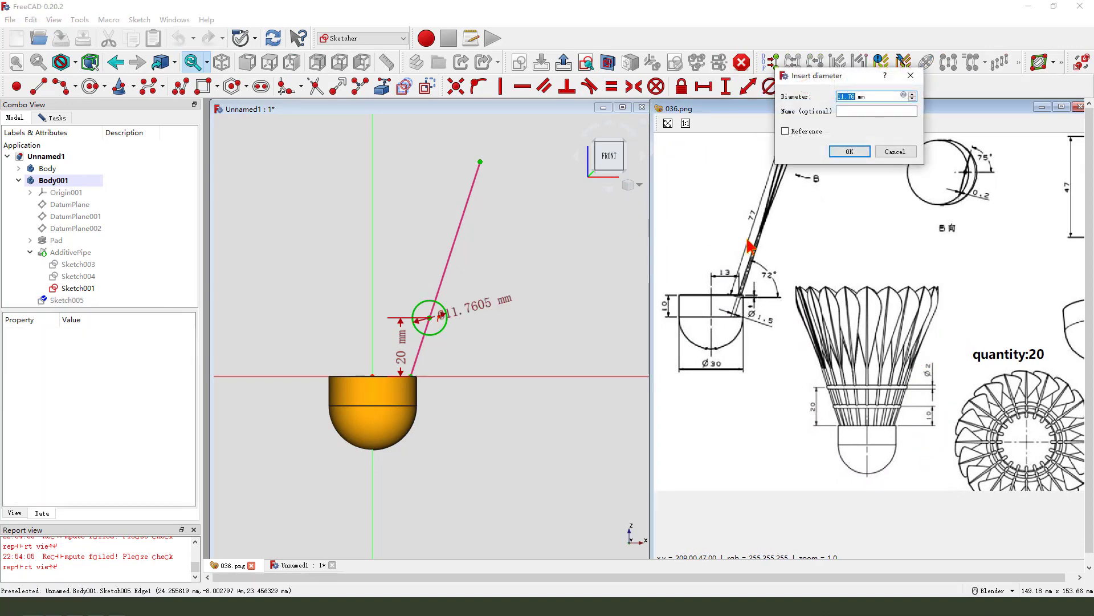
{"action": "key", "text": "Return"}
{"action": "scroll", "coordinate": [466, 311], "scroll_direction": "up", "scroll_amount": 1}
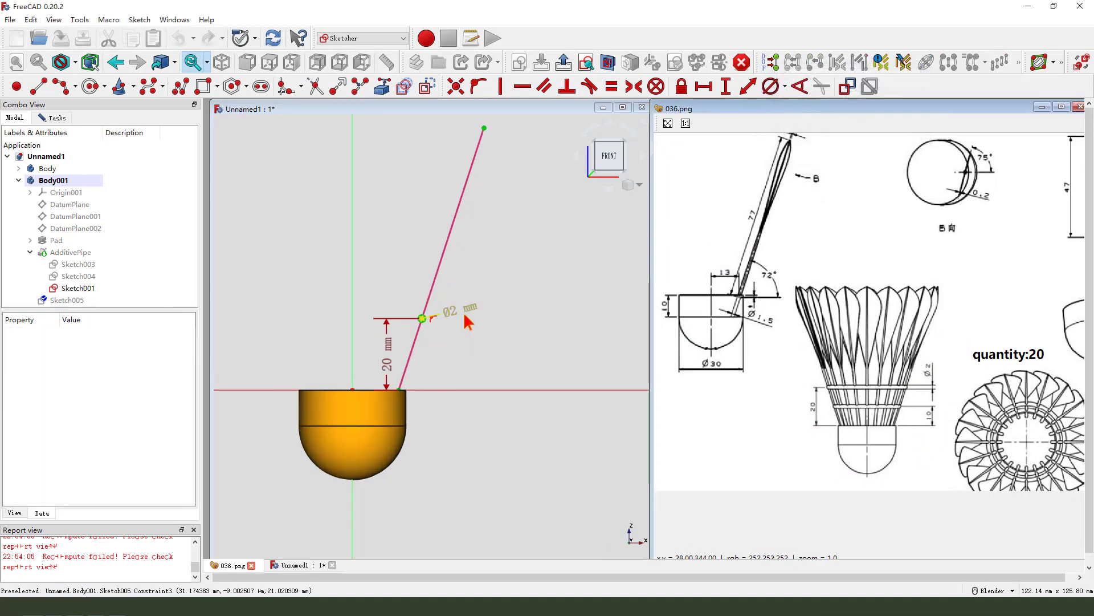
{"action": "left_click", "coordinate": [564, 62]}
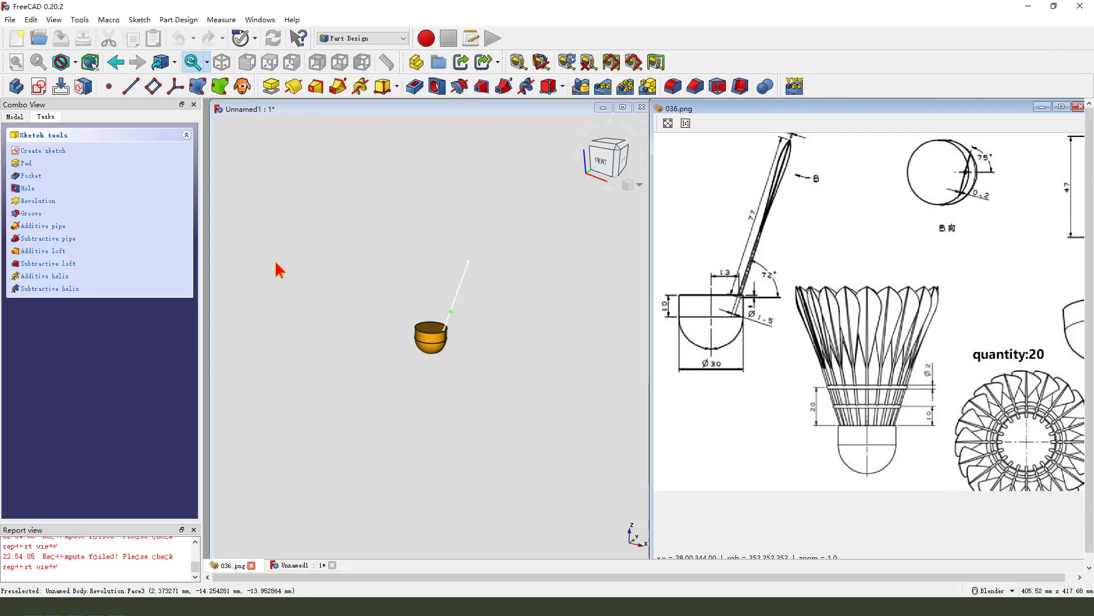
Step: Revolve the circle sketch 360° about the vertical sketch axis into a thin ring
{"action": "left_click", "coordinate": [295, 86]}
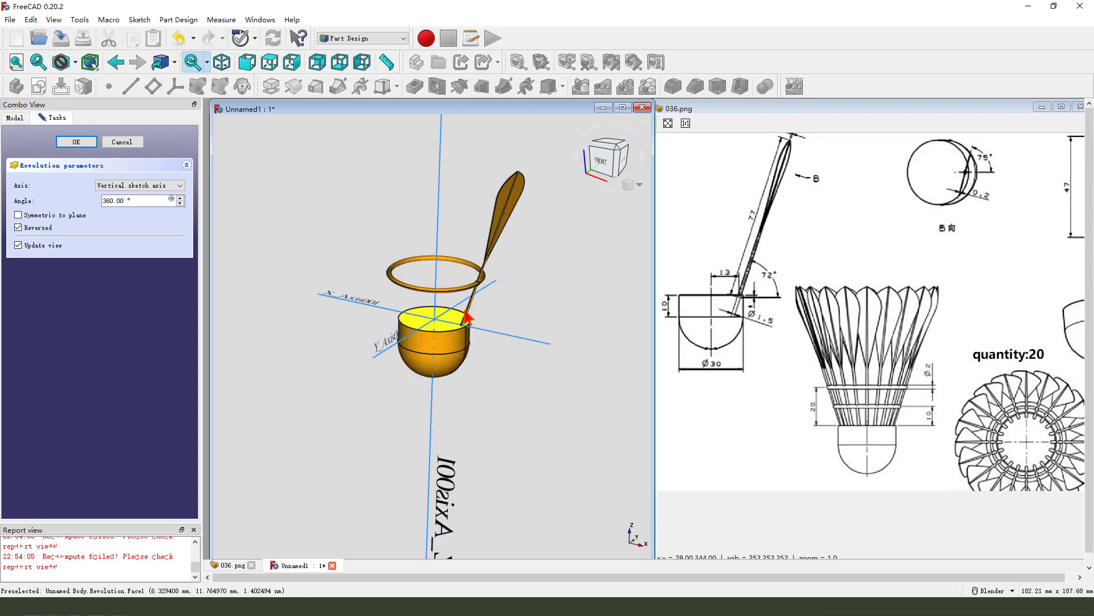
{"action": "scroll", "coordinate": [464, 274], "scroll_direction": "up", "scroll_amount": 2}
{"action": "scroll", "coordinate": [464, 273], "scroll_direction": "up", "scroll_amount": 2}
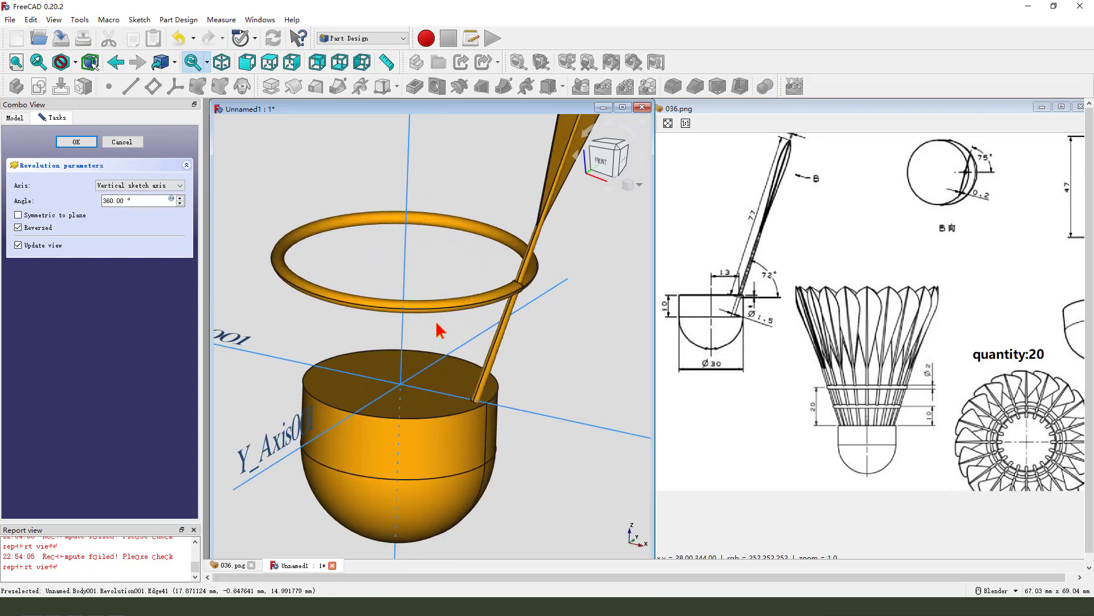
{"action": "scroll", "coordinate": [440, 329], "scroll_direction": "down", "scroll_amount": 4}
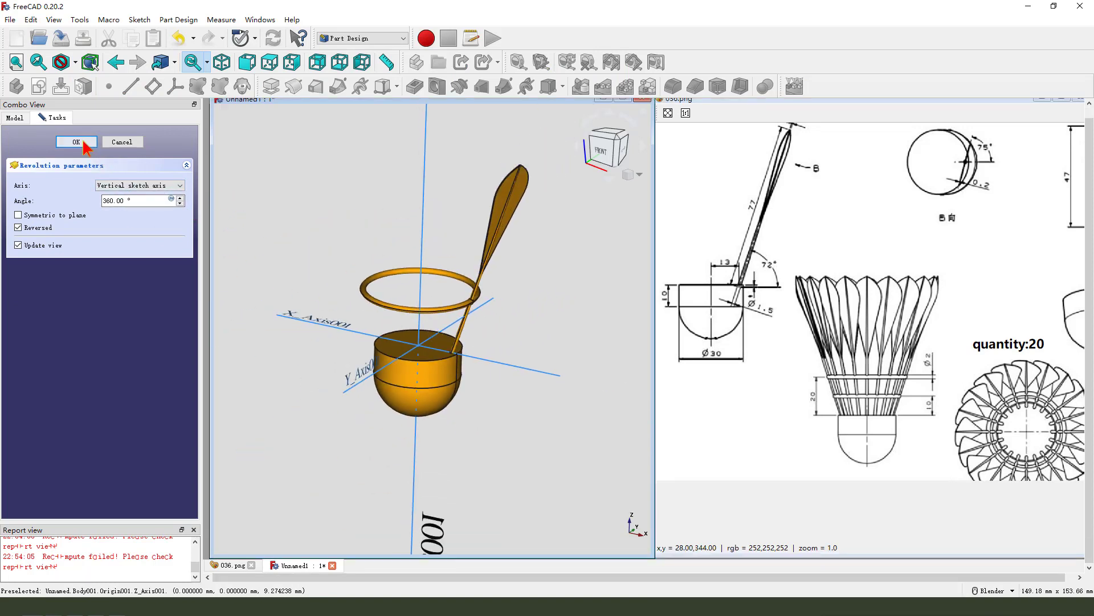
{"action": "left_click", "coordinate": [77, 141]}
{"action": "middle_click_drag", "start_coordinate": [501, 327], "coordinate": [491, 336]}
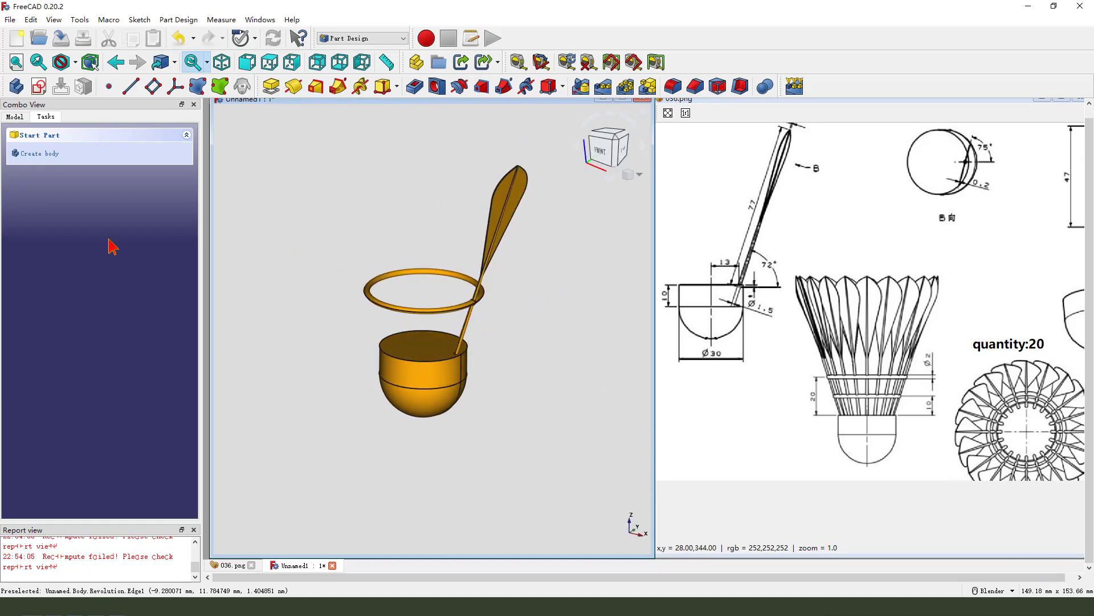
Step: Reopen the ring sketch, move the Ø2 label beside the circle, and close it
{"action": "left_click", "coordinate": [26, 117]}
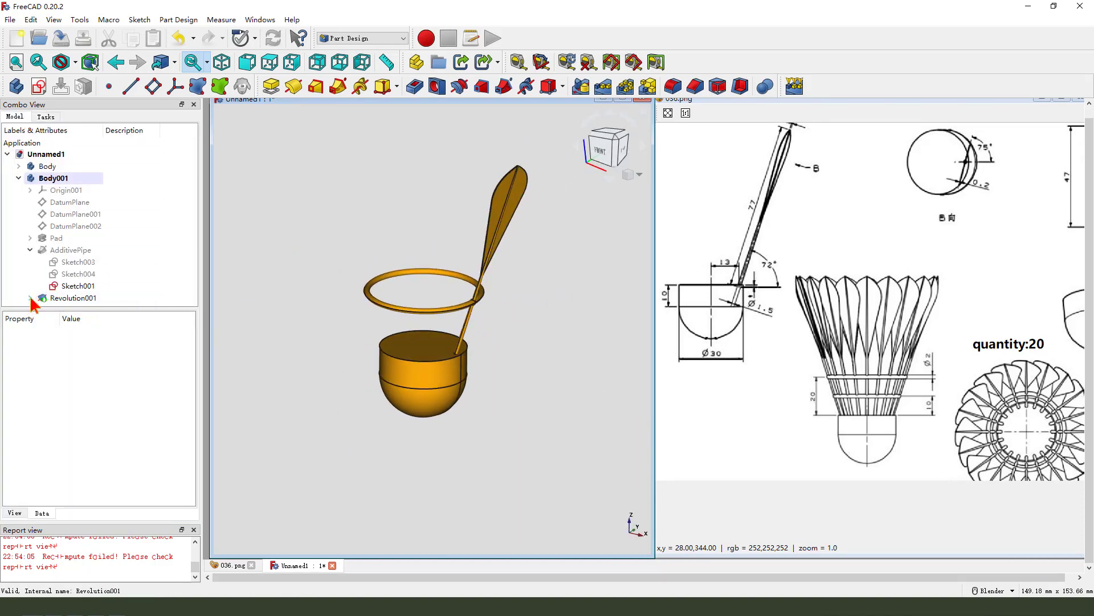
{"action": "double_click", "coordinate": [73, 299]}
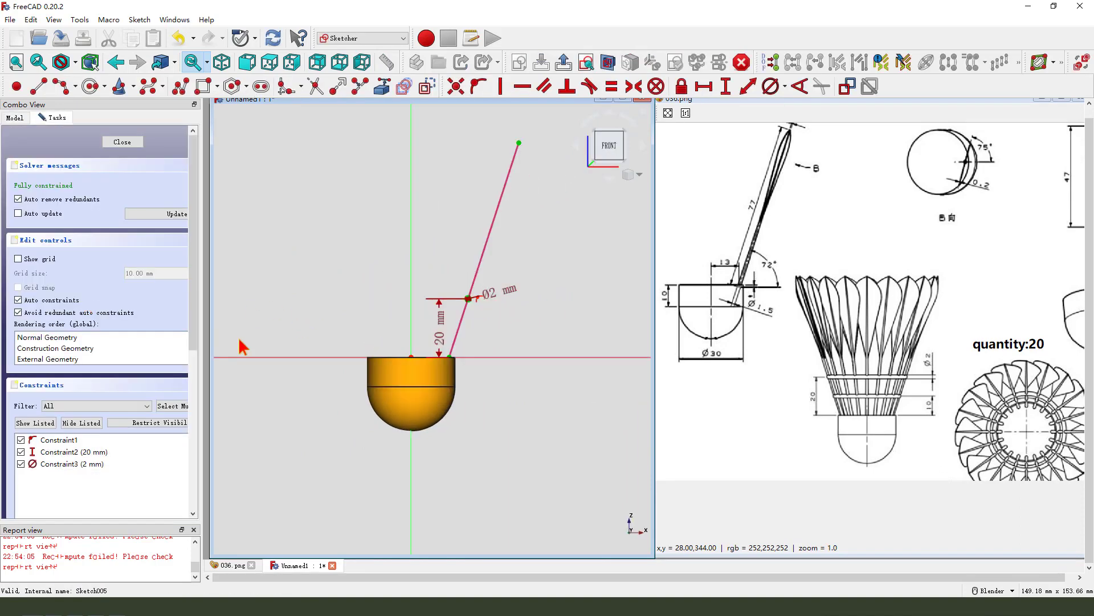
{"action": "scroll", "coordinate": [457, 342], "scroll_direction": "up", "scroll_amount": 5}
{"action": "scroll", "coordinate": [455, 319], "scroll_direction": "up", "scroll_amount": 2}
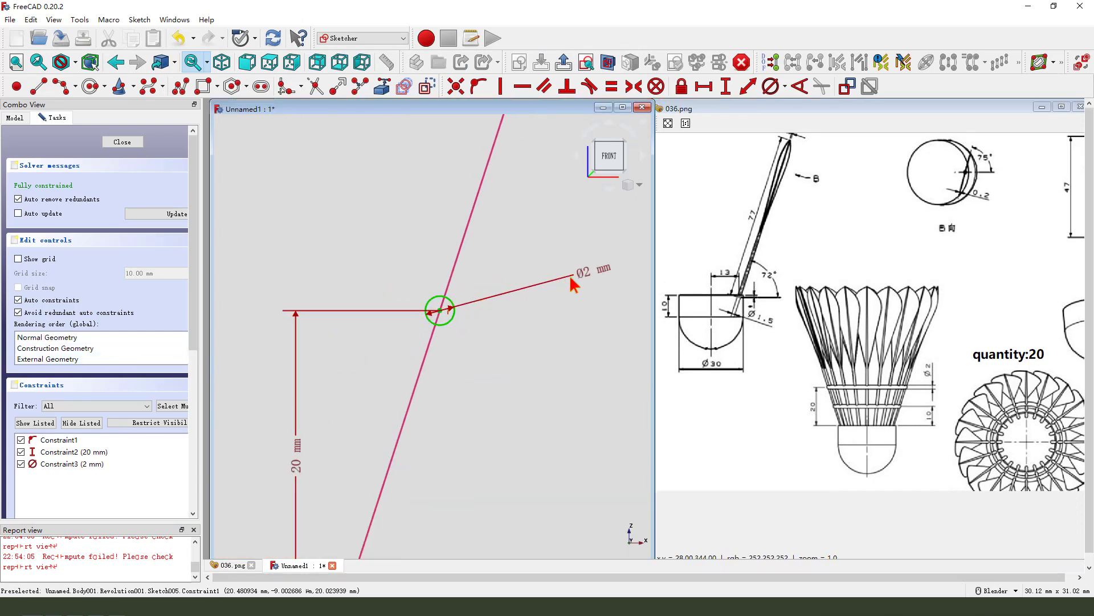
{"action": "left_click_drag", "start_coordinate": [576, 280], "coordinate": [513, 282]}
{"action": "scroll", "coordinate": [482, 279], "scroll_direction": "down", "scroll_amount": 3}
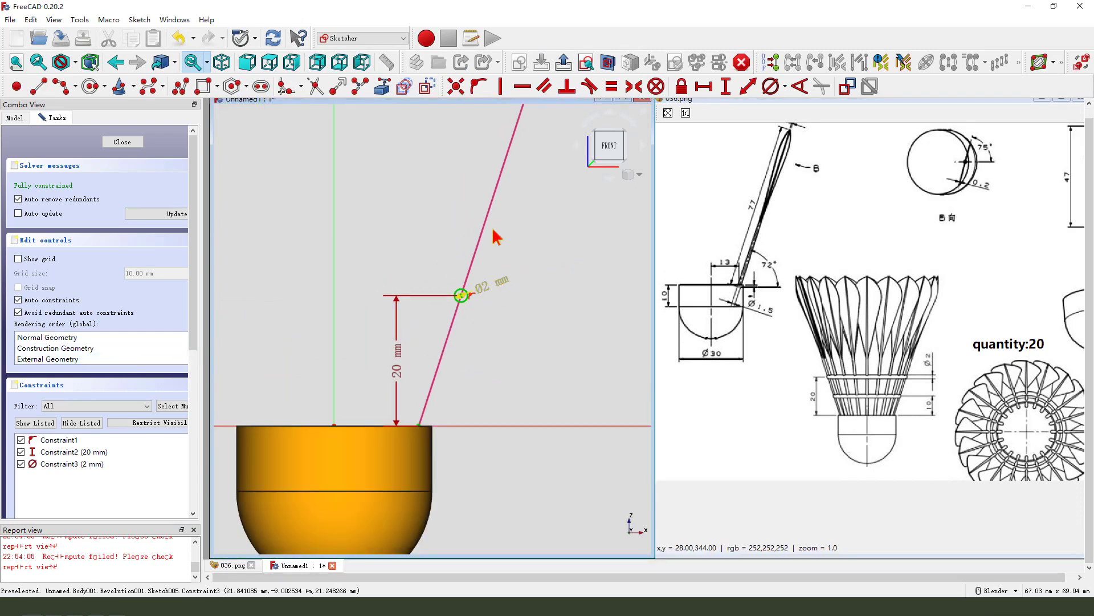
{"action": "left_click", "coordinate": [562, 63]}
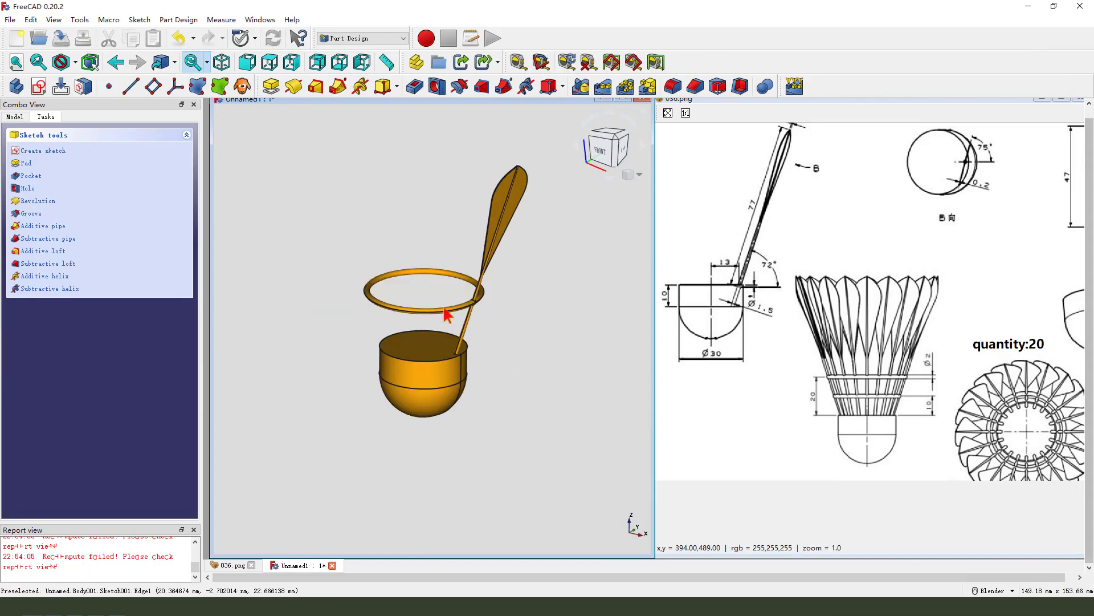
Step: Create a new sketch on XZ_Plane001 and hide the first support ring
{"action": "left_click", "coordinate": [39, 86]}
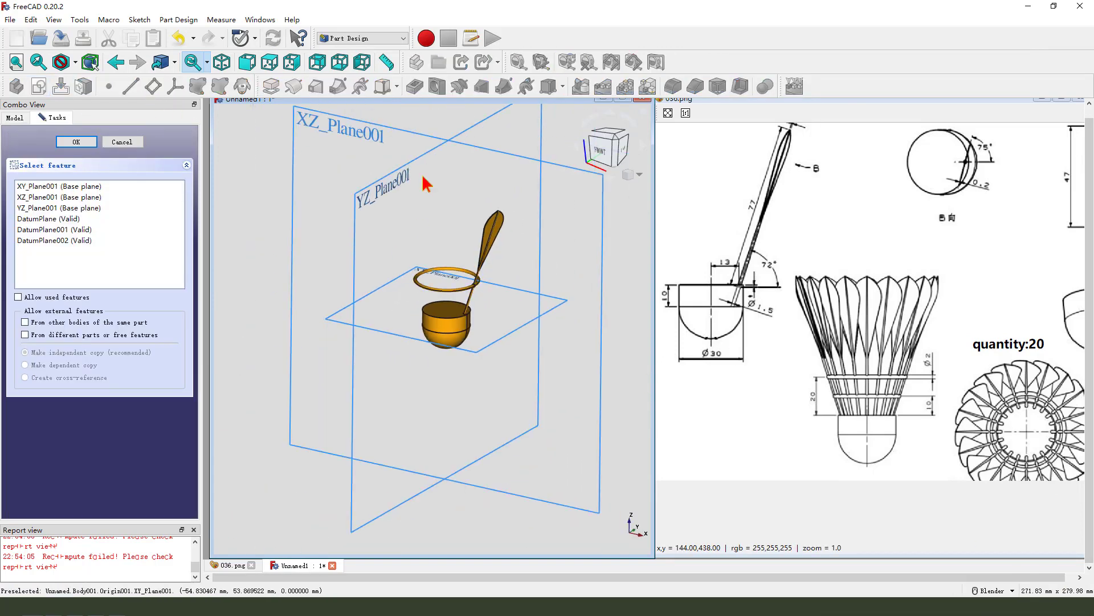
{"action": "left_click", "coordinate": [382, 138]}
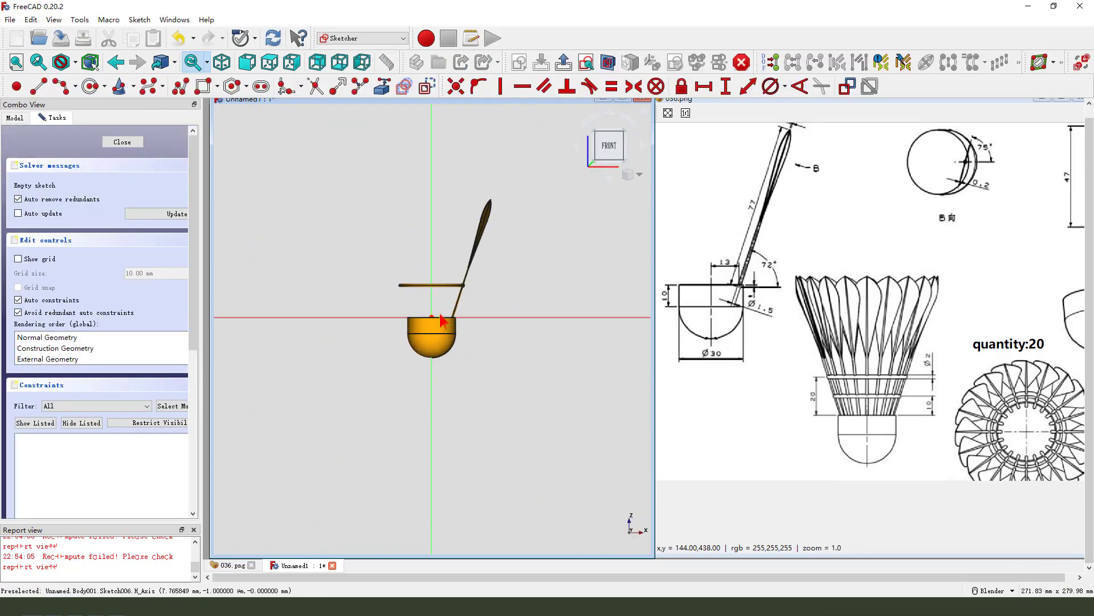
{"action": "left_click", "coordinate": [16, 118]}
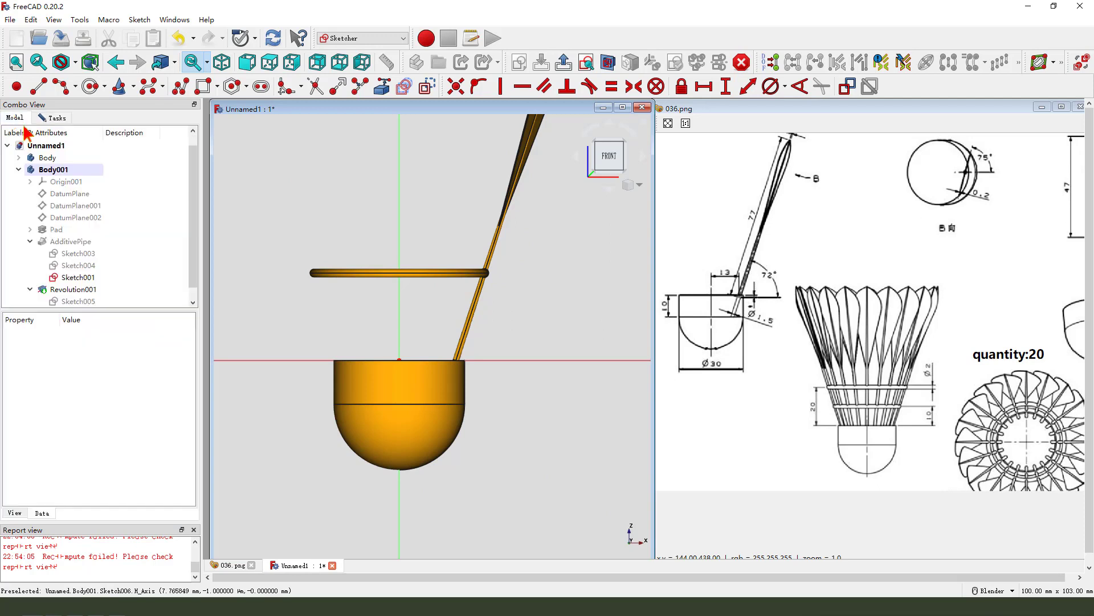
{"action": "left_click", "coordinate": [69, 289]}
{"action": "key", "text": "space"}
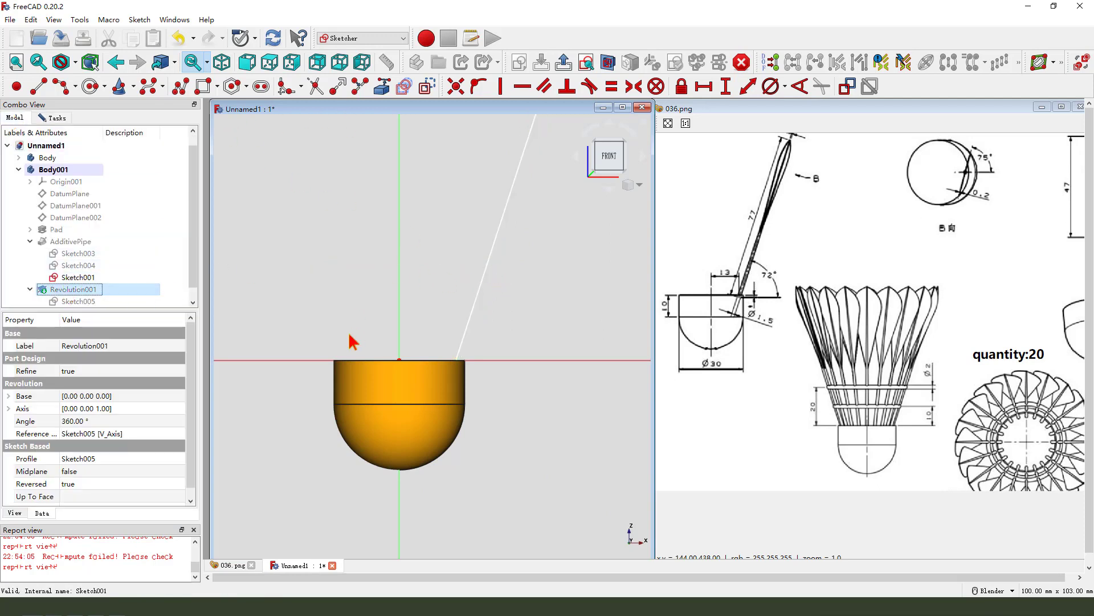
{"action": "scroll", "coordinate": [350, 338], "scroll_direction": "down", "scroll_amount": 2}
Step: Link the feather line as external geometry and place a circle on it
{"action": "left_click", "coordinate": [382, 86]}
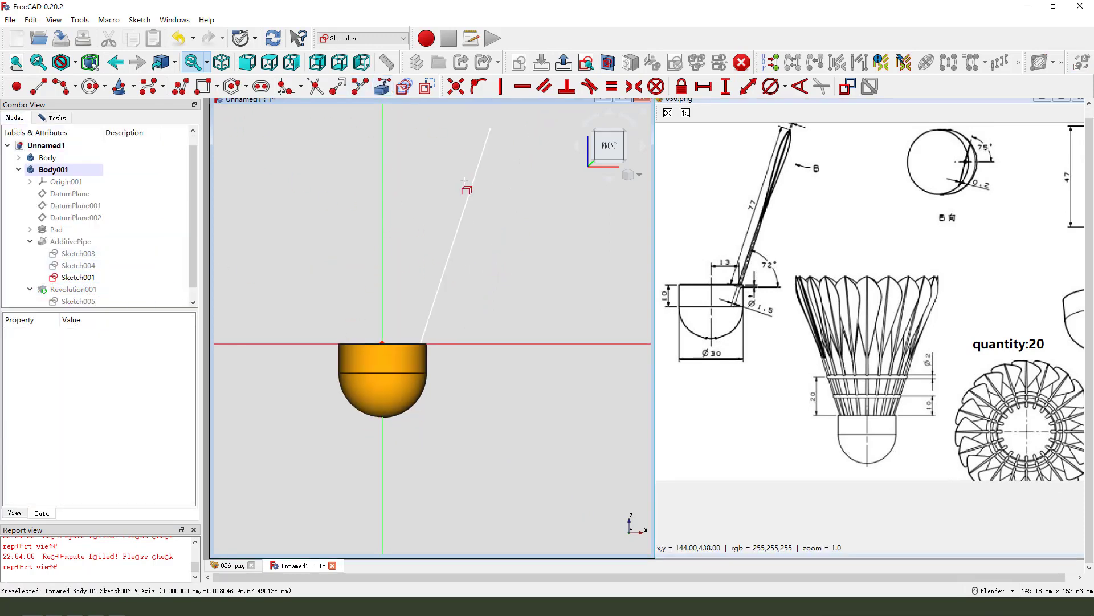
{"action": "left_click", "coordinate": [466, 206]}
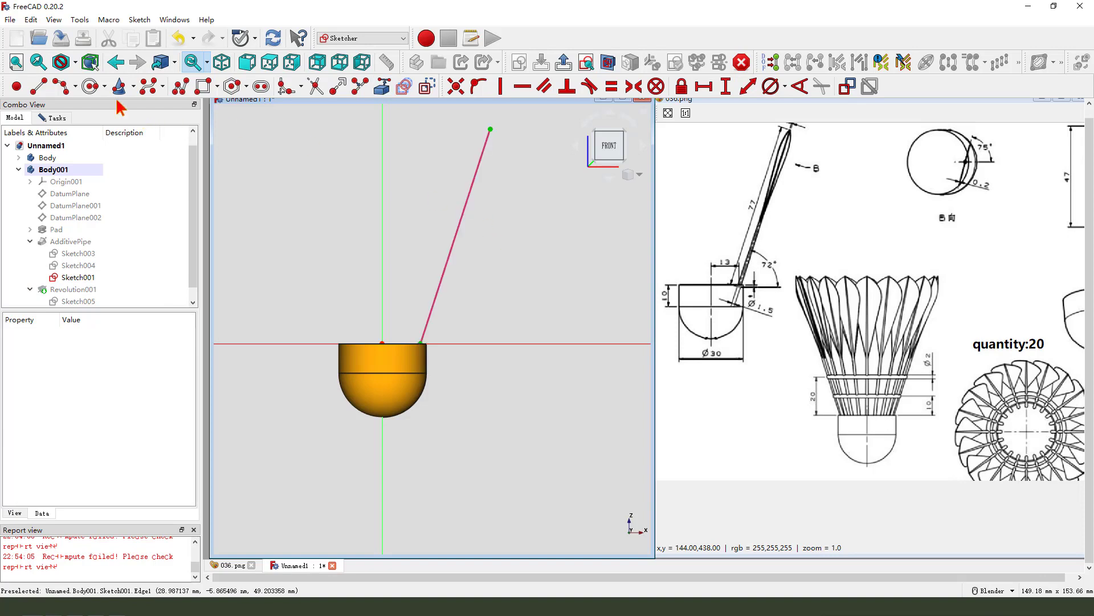
{"action": "left_click", "coordinate": [91, 86]}
{"action": "left_click", "coordinate": [434, 302]}
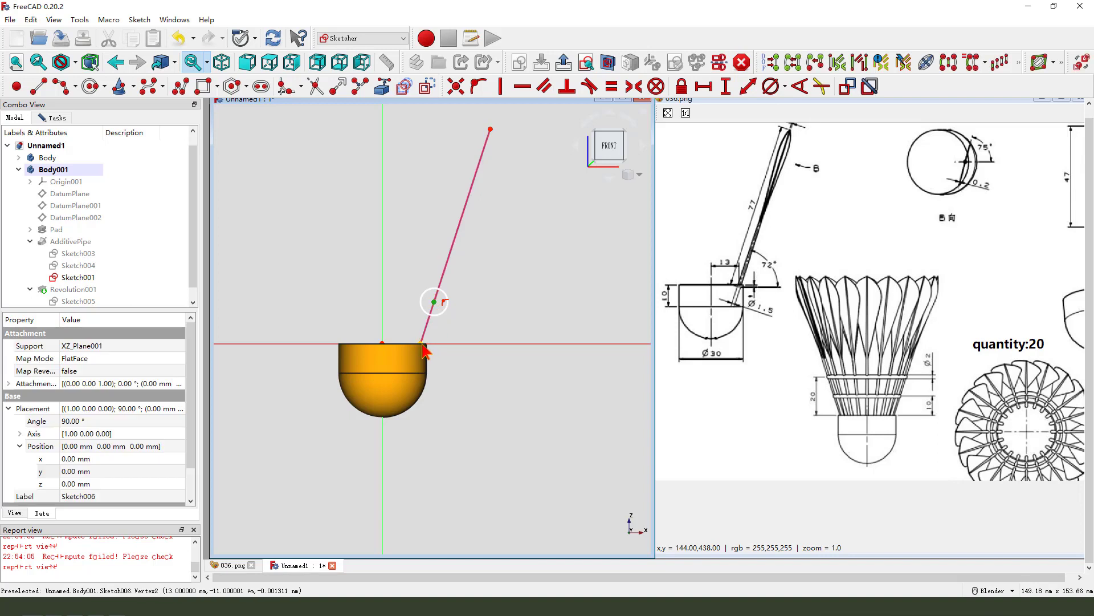
Step: Set the circle's height to 0 and diameter to 2 mm, then close the sketch
{"action": "left_click", "coordinate": [725, 87]}
{"action": "type", "text": "1"}
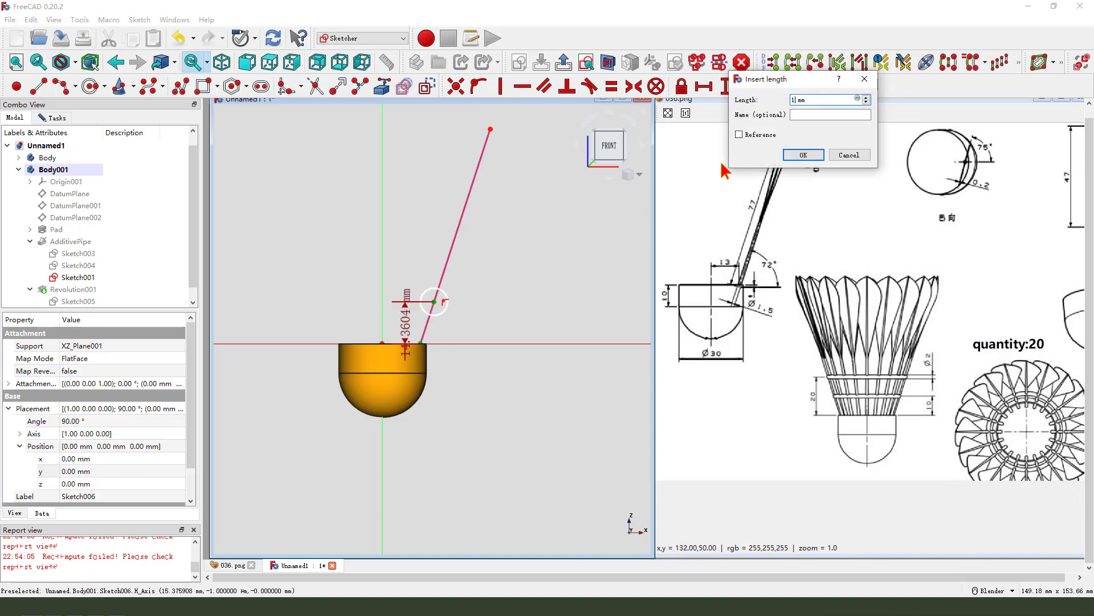
{"action": "type", "text": "0"}
{"action": "key", "text": "Return"}
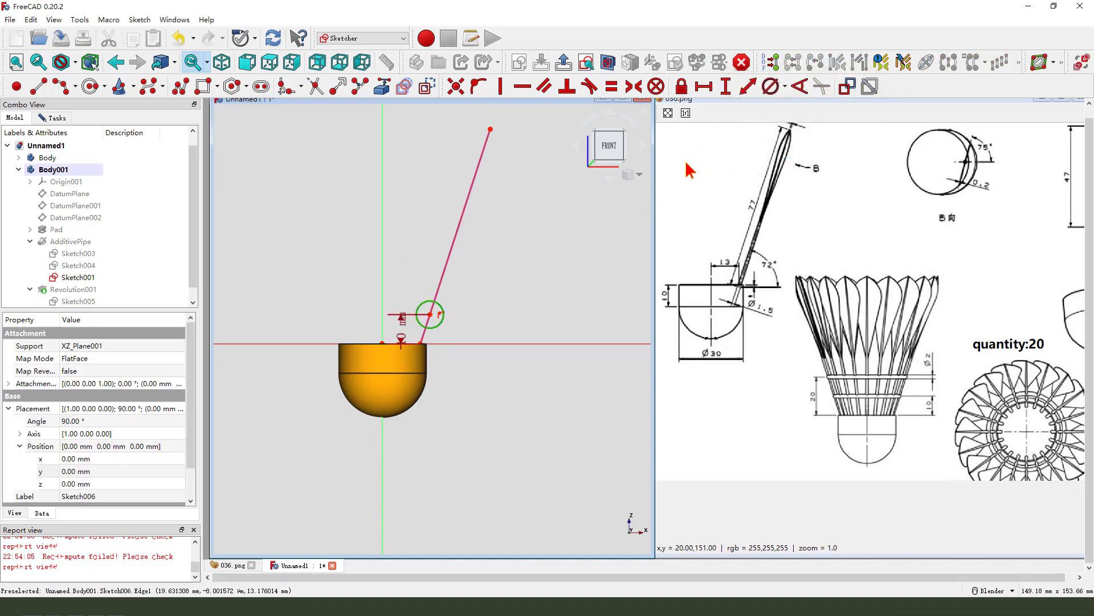
{"action": "left_click", "coordinate": [770, 86]}
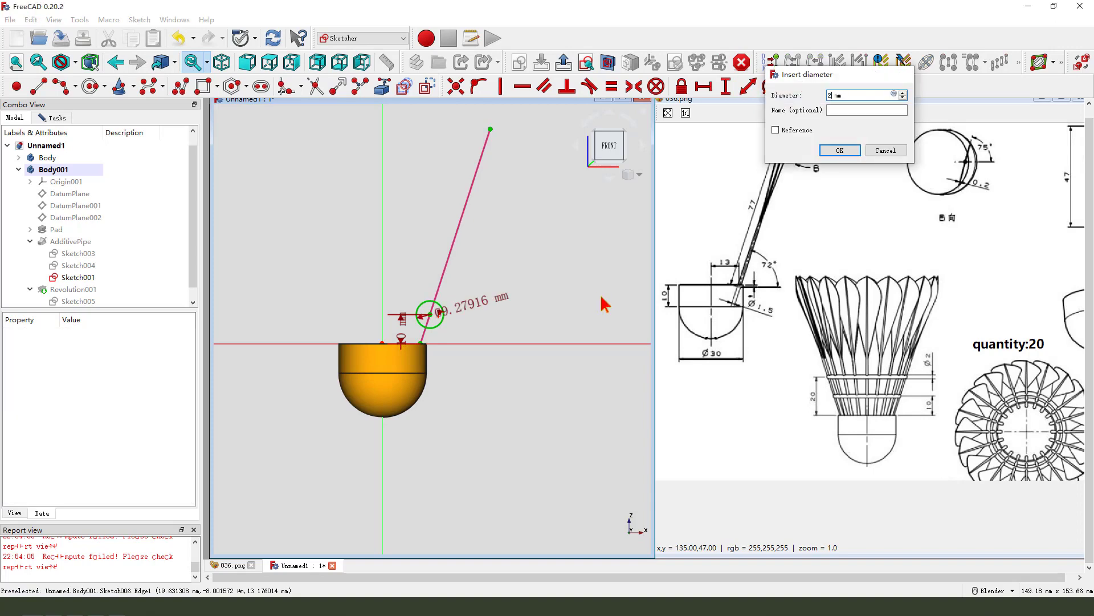
{"action": "type", "text": "2"}
{"action": "key", "text": "Return"}
{"action": "left_click", "coordinate": [564, 62]}
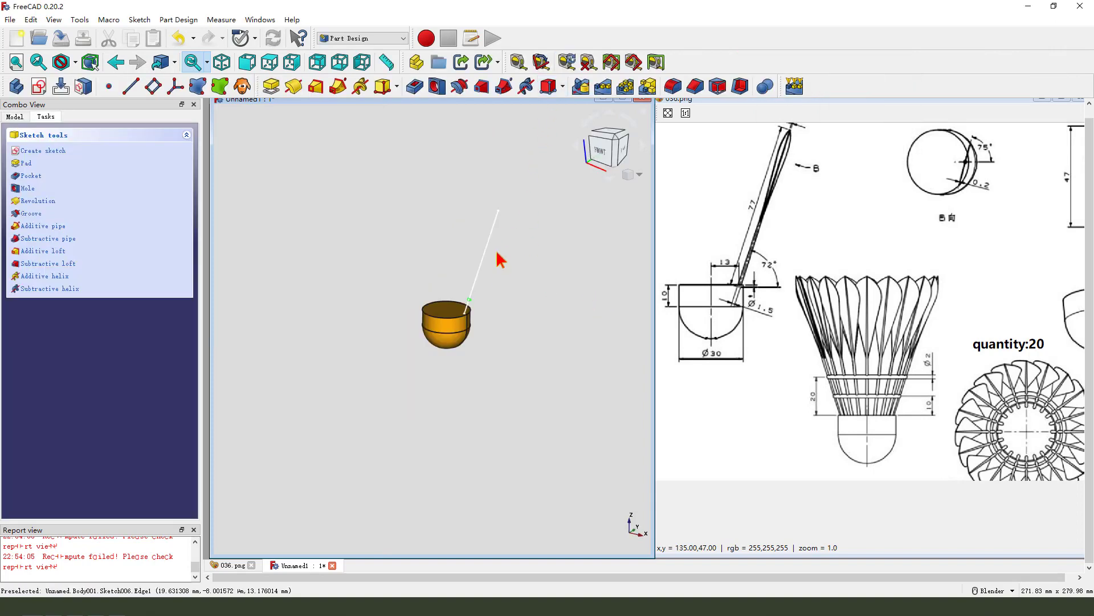
Step: Revolve the new circle sketch into a second support ring about the vertical axis
{"action": "left_click", "coordinate": [293, 86]}
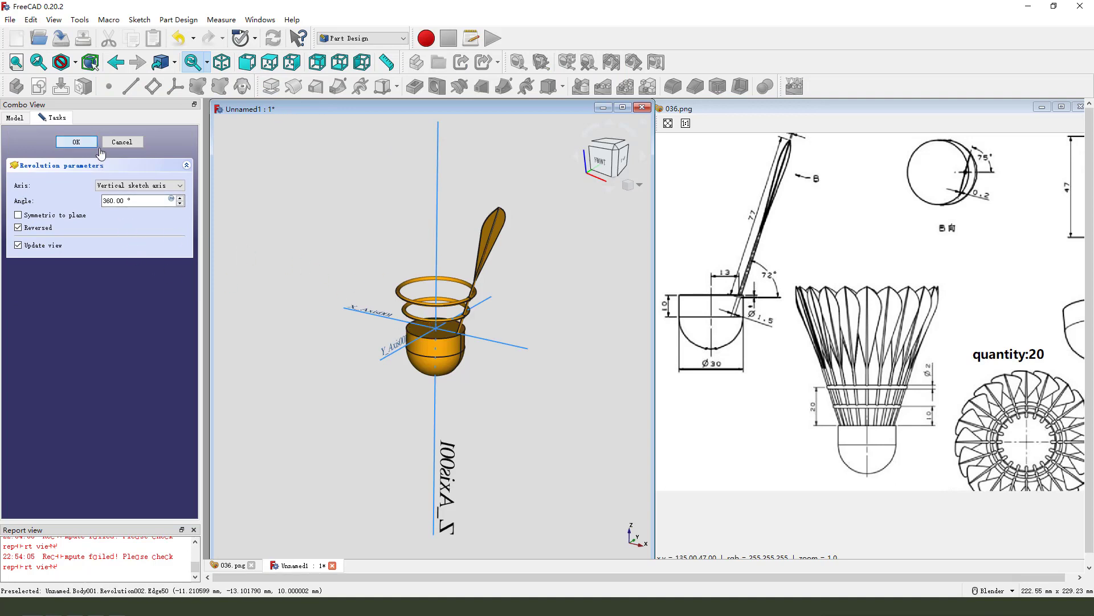
{"action": "key", "text": "Return"}
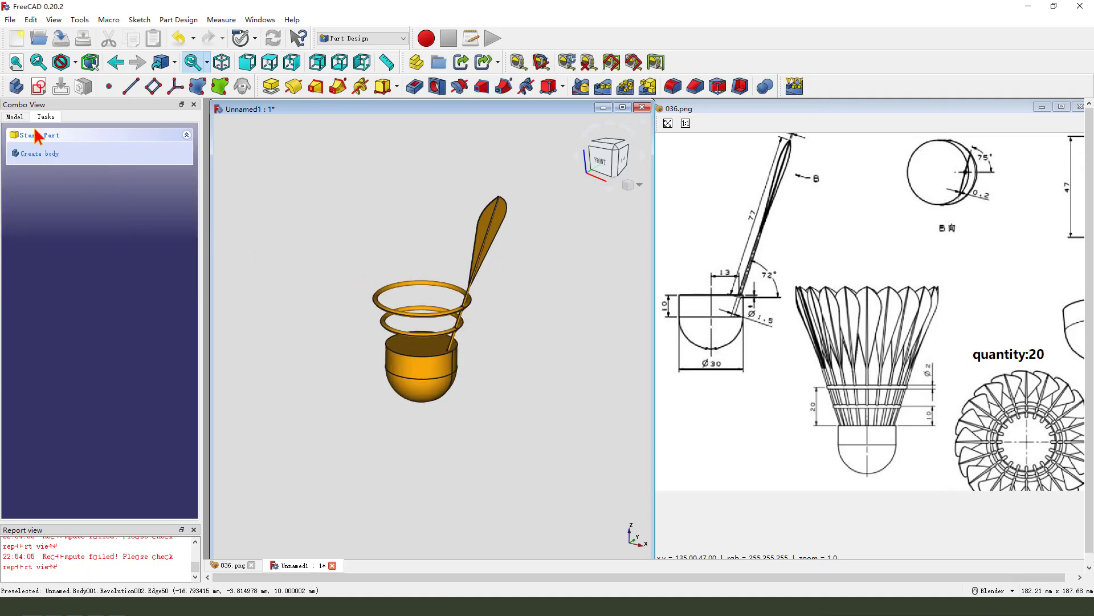
{"action": "left_click", "coordinate": [21, 117]}
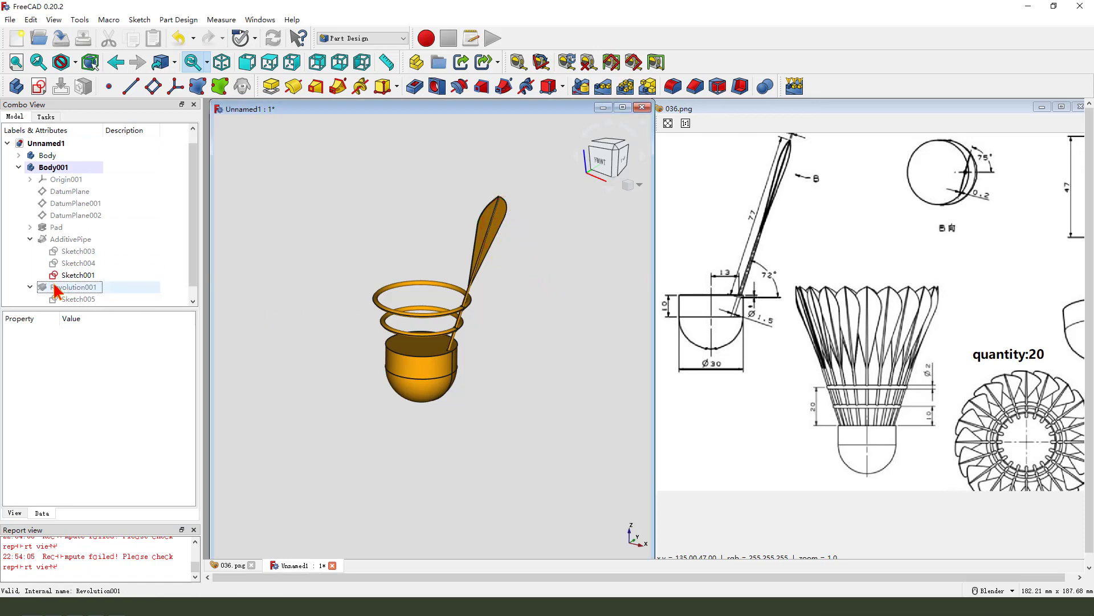
Step: Collapse the tree entries and select the Pad and AdditivePipe feather features together
{"action": "left_click", "coordinate": [30, 239]}
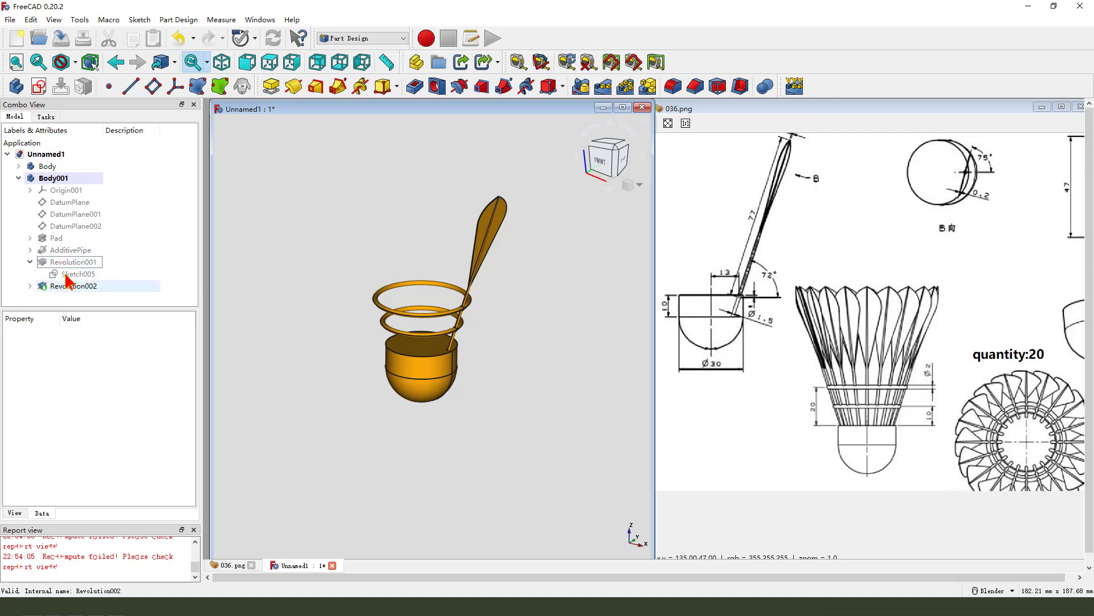
{"action": "left_click", "coordinate": [64, 251]}
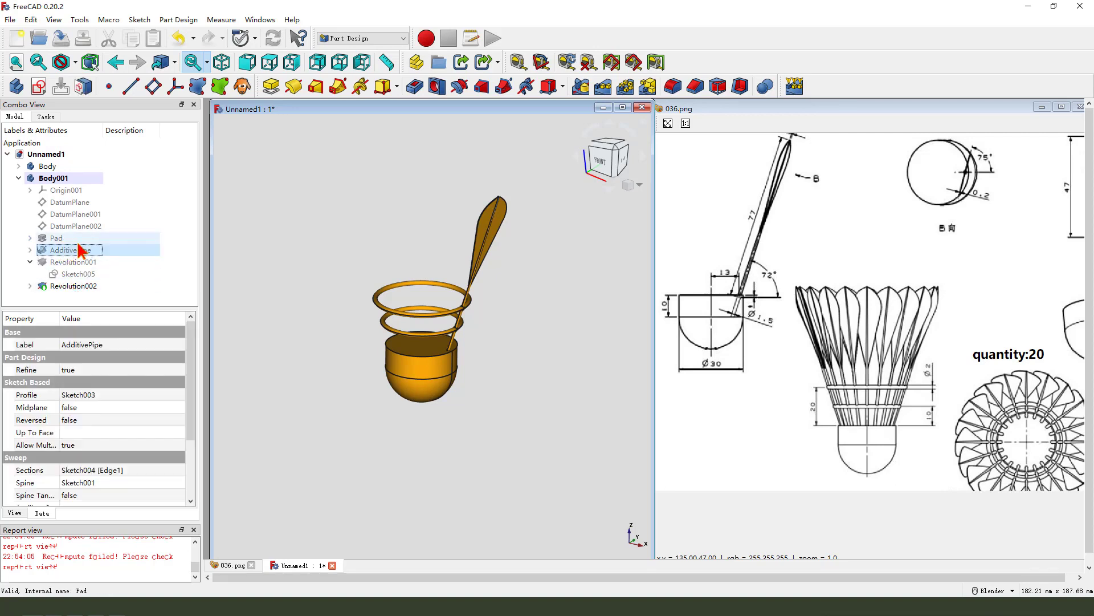
{"action": "left_click", "coordinate": [31, 262]}
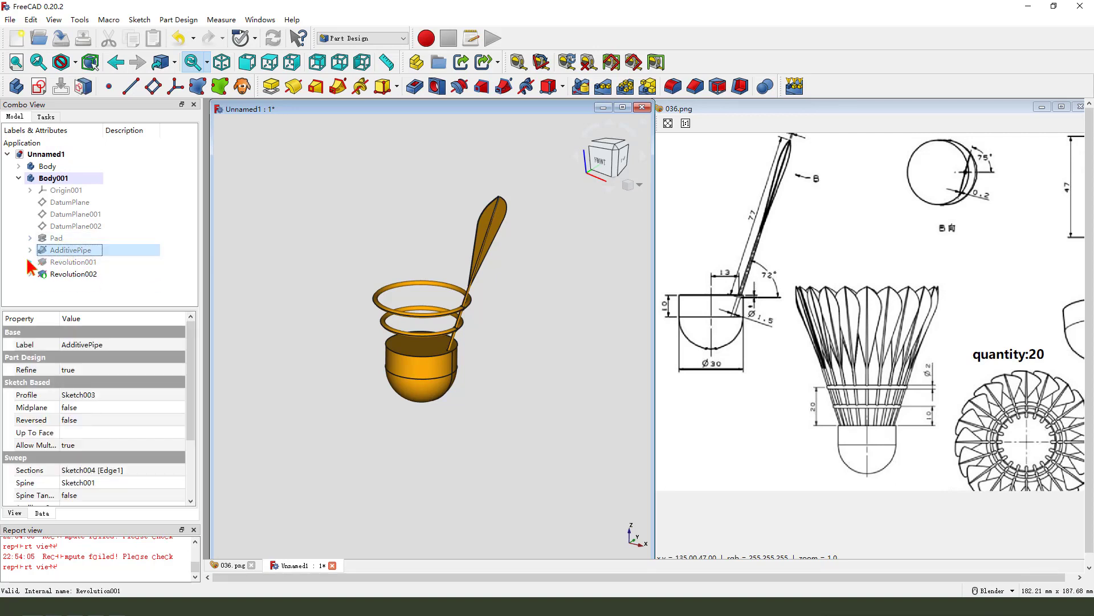
{"action": "left_click", "coordinate": [59, 240]}
{"action": "left_click", "coordinate": [80, 251], "text": "ctrl"}
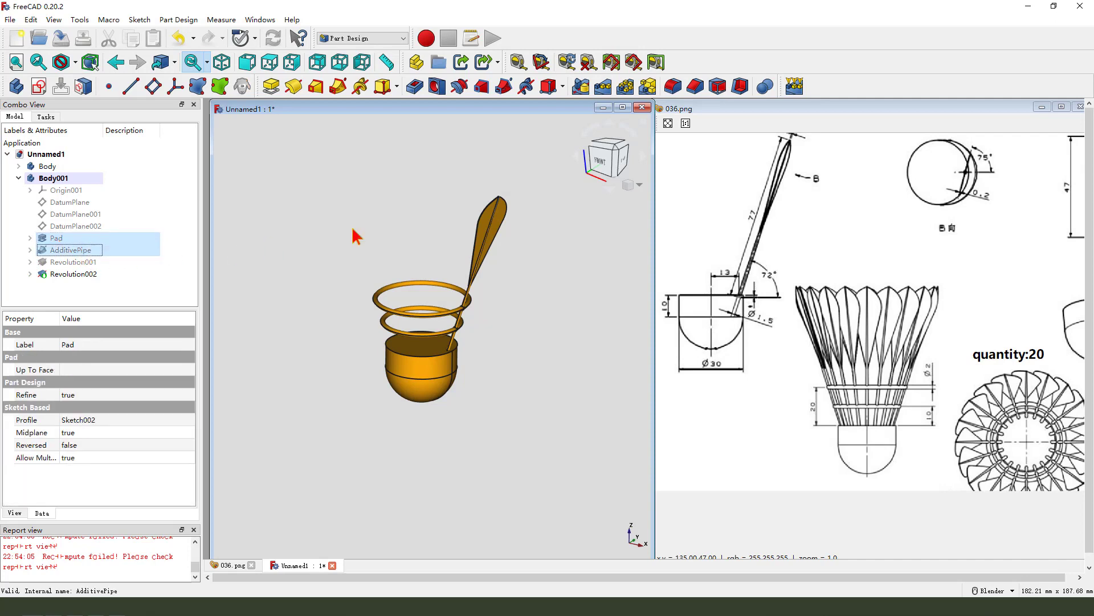
Step: Polar-pattern the feather features 20 times around the Base Z axis
{"action": "left_click", "coordinate": [627, 91]}
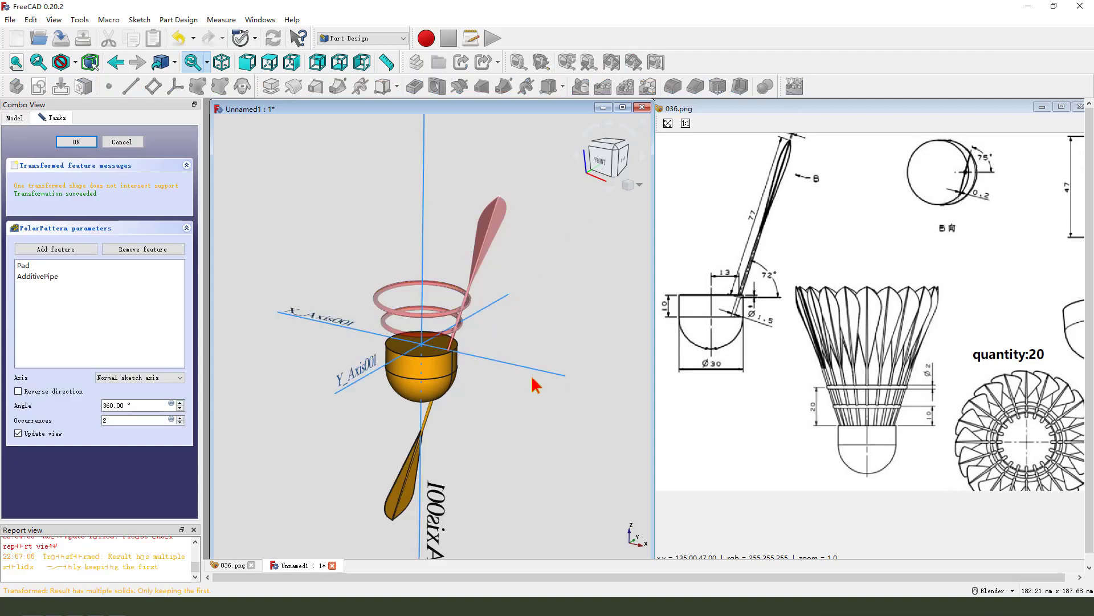
{"action": "left_click", "coordinate": [158, 377]}
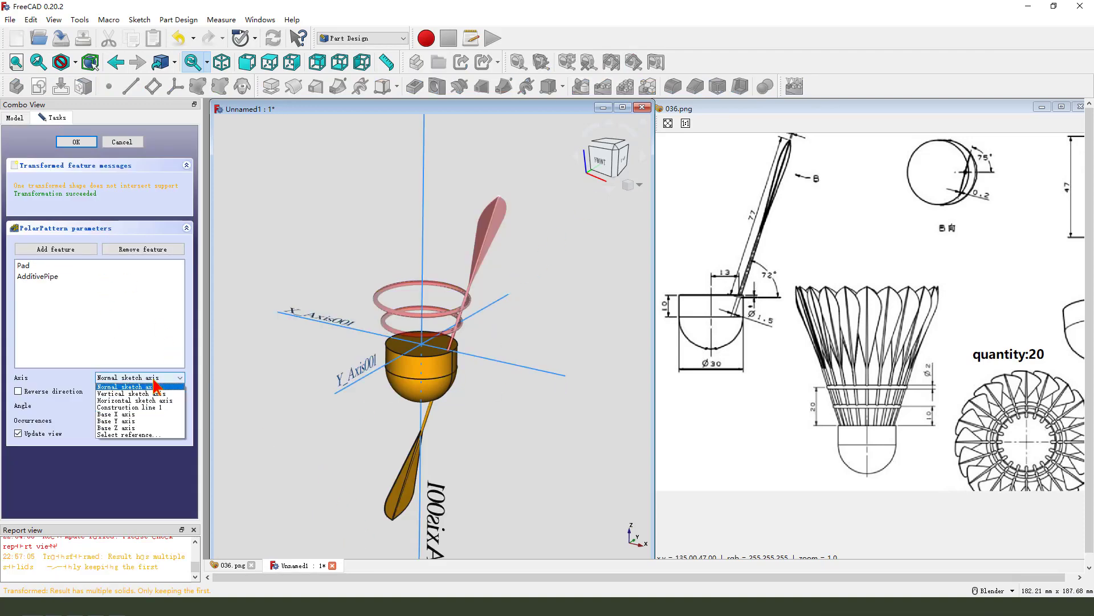
{"action": "left_click", "coordinate": [143, 428]}
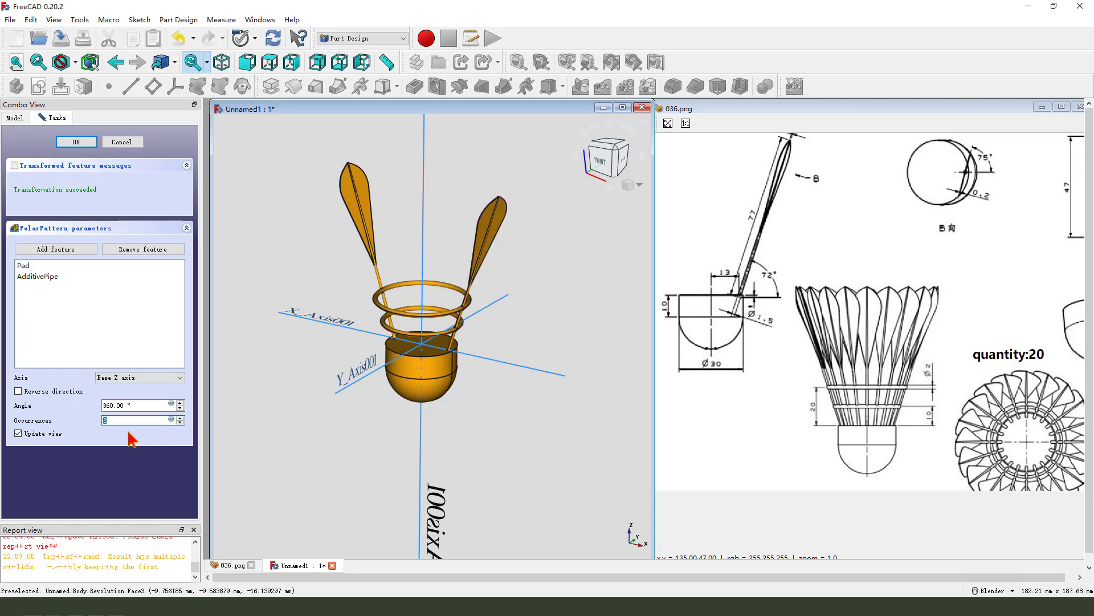
{"action": "type", "text": "20"}
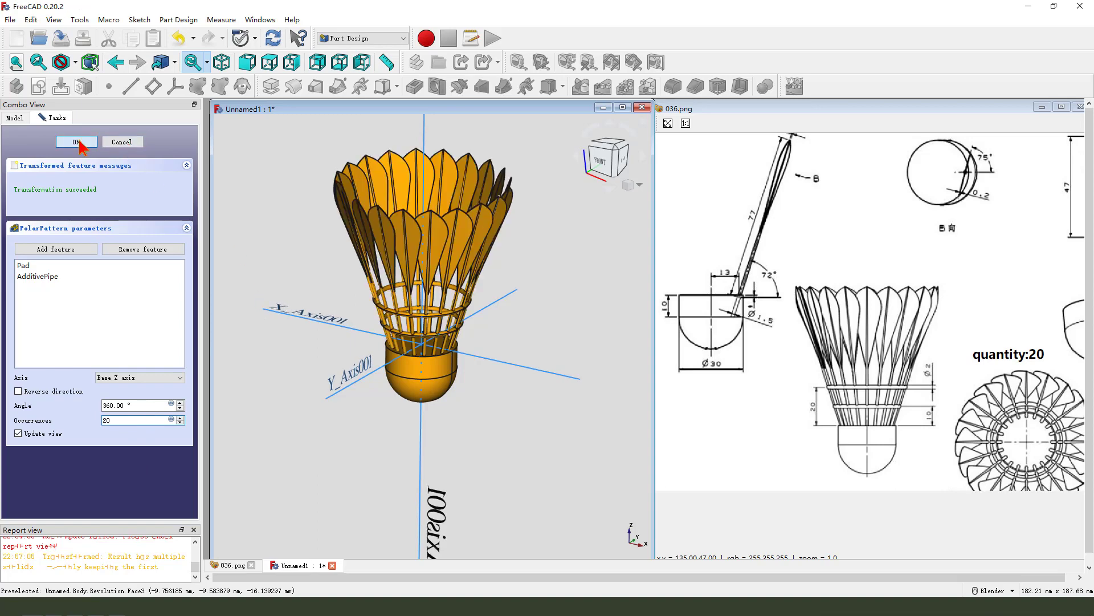
{"action": "left_click", "coordinate": [76, 142]}
{"action": "middle_click_drag", "start_coordinate": [496, 399], "coordinate": [399, 365]}
Step: Select both the cork Body and the feather Body001 in the model tree
{"action": "left_click", "coordinate": [18, 178]}
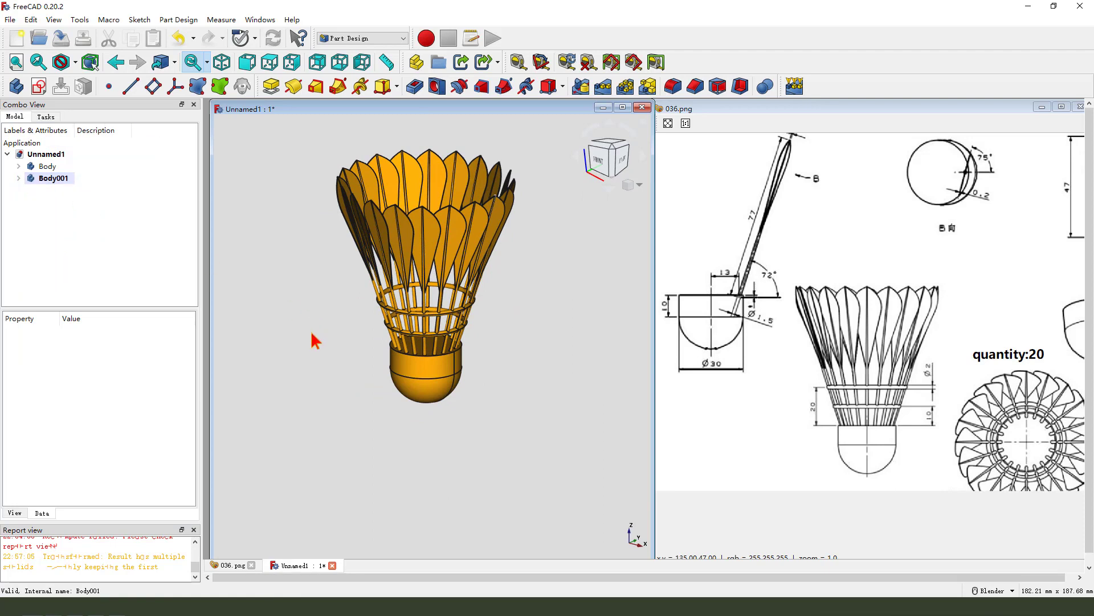
{"action": "mouse_move", "coordinate": [312, 341]}
{"action": "middle_mouse_down"}
{"action": "mouse_move", "coordinate": [325, 244]}
{"action": "mouse_move", "coordinate": [320, 289]}
{"action": "middle_mouse_up"}
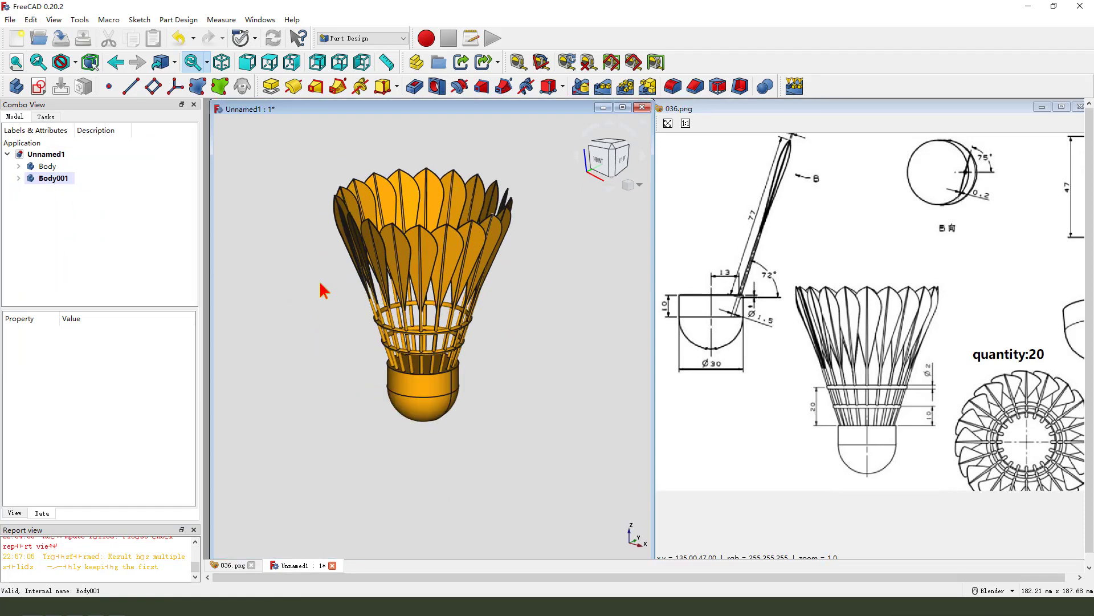
{"action": "left_click", "coordinate": [60, 166]}
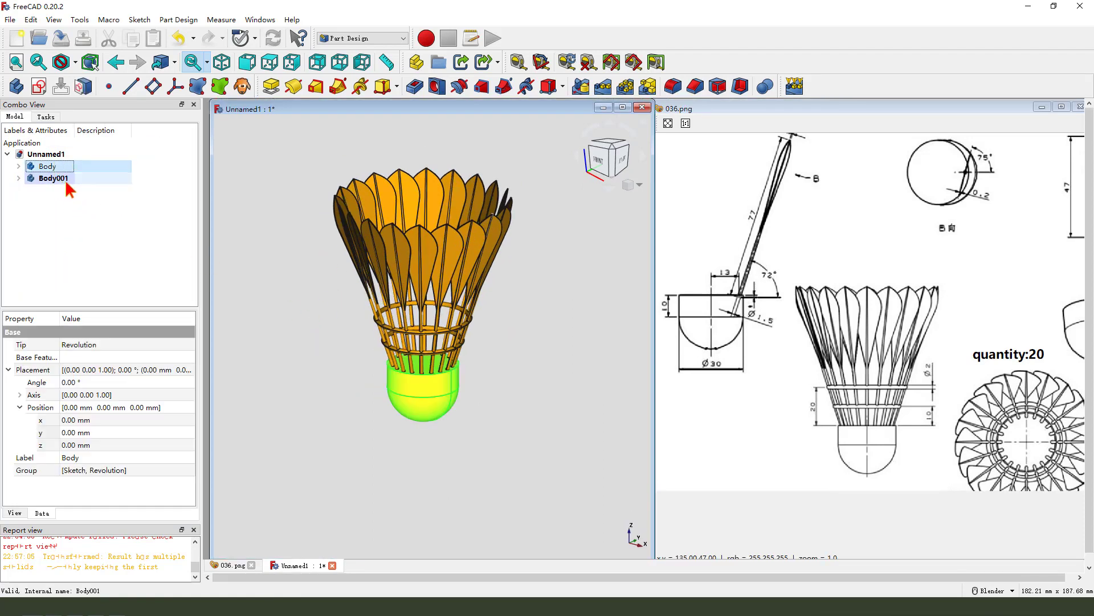
{"action": "left_click", "coordinate": [61, 182], "text": "ctrl"}
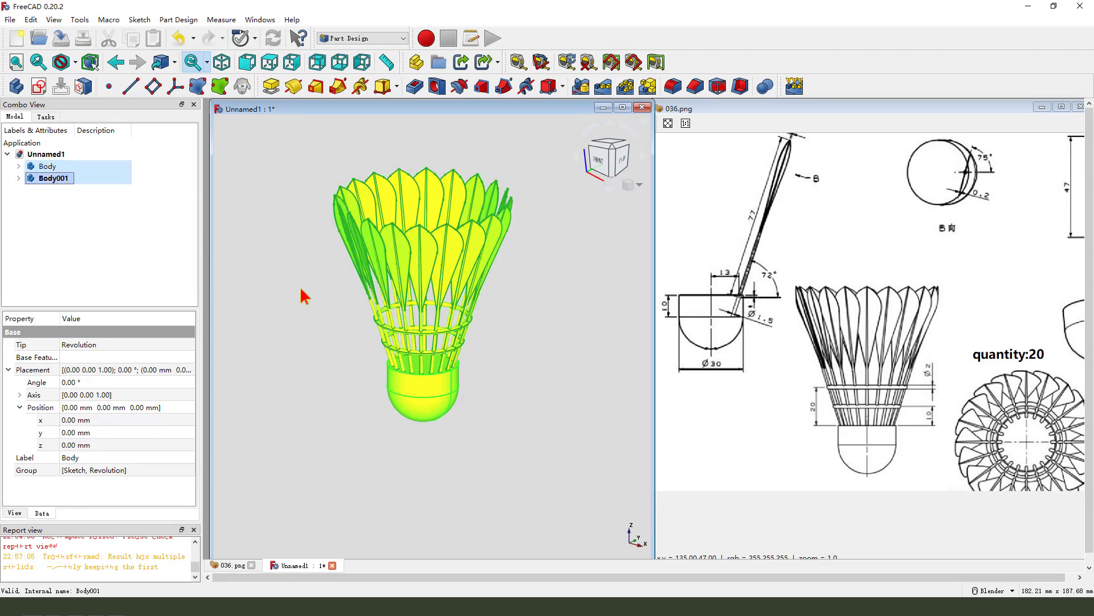
{"action": "middle_click_drag", "start_coordinate": [494, 351], "coordinate": [511, 354]}
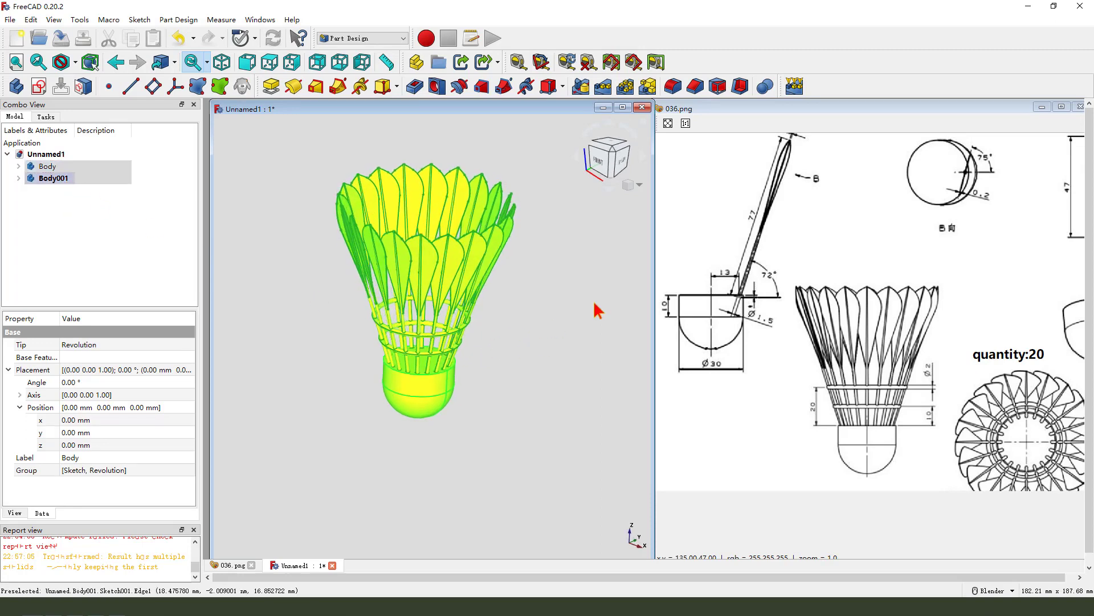
Step: Merge the two bodies with a Boolean Fuse operation
{"action": "left_click", "coordinate": [764, 86]}
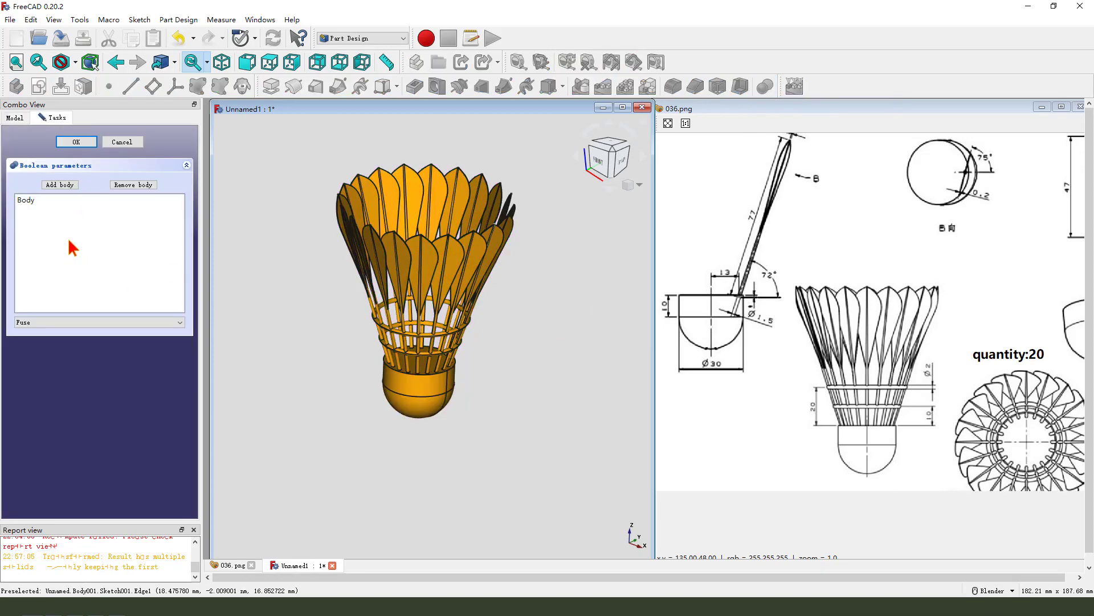
{"action": "left_click", "coordinate": [72, 322]}
{"action": "left_click", "coordinate": [64, 332]}
{"action": "left_click", "coordinate": [59, 187]}
{"action": "left_click", "coordinate": [77, 142]}
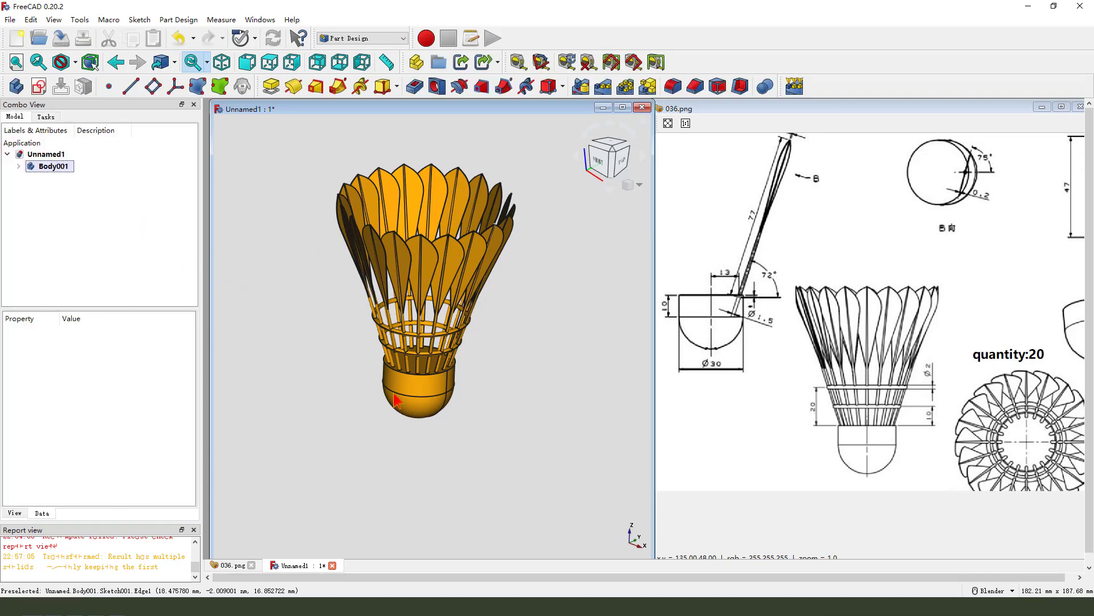
{"action": "middle_click_drag", "start_coordinate": [459, 393], "coordinate": [434, 425]}
{"action": "scroll", "coordinate": [425, 436], "scroll_direction": "up", "scroll_amount": 3}
{"action": "scroll", "coordinate": [425, 439], "scroll_direction": "down", "scroll_amount": 2}
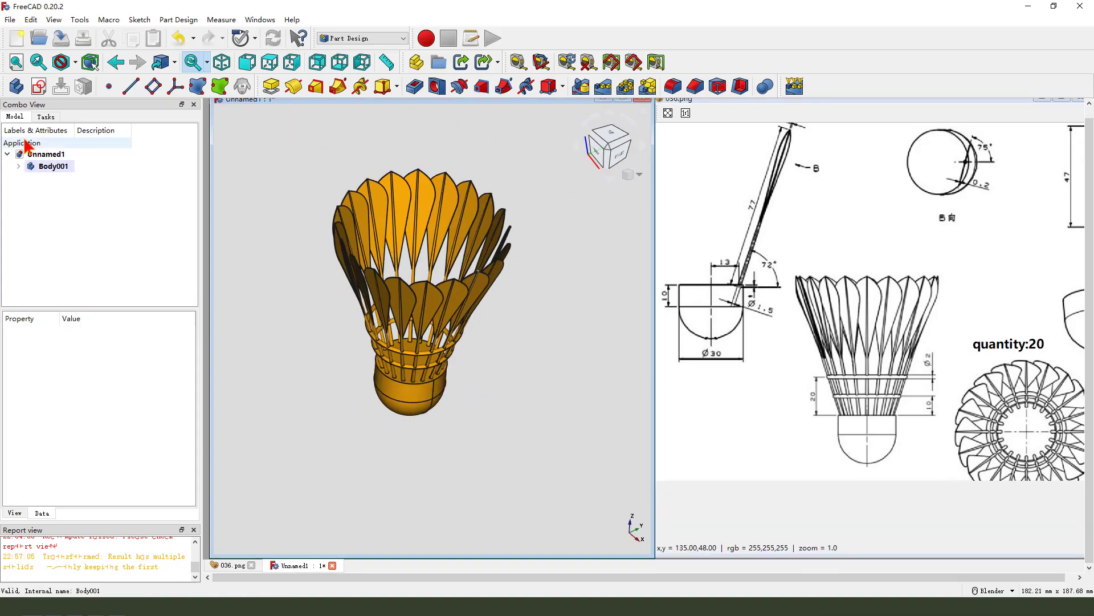
Step: Set Body001's shape colour to green through its Appearance settings
{"action": "right_click", "coordinate": [48, 165]}
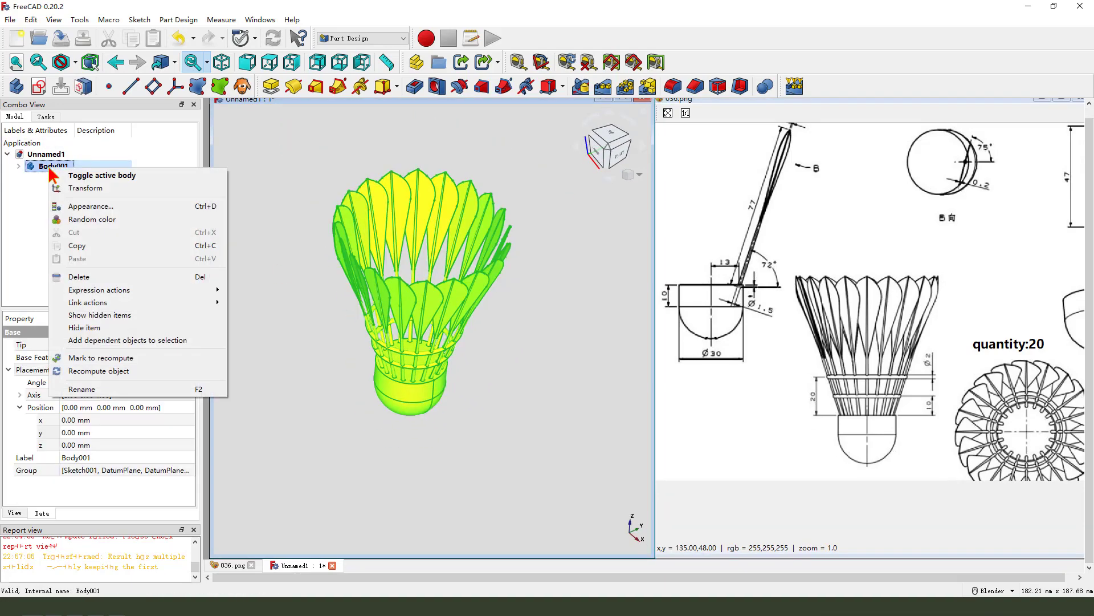
{"action": "left_click", "coordinate": [81, 207]}
{"action": "left_click", "coordinate": [154, 243]}
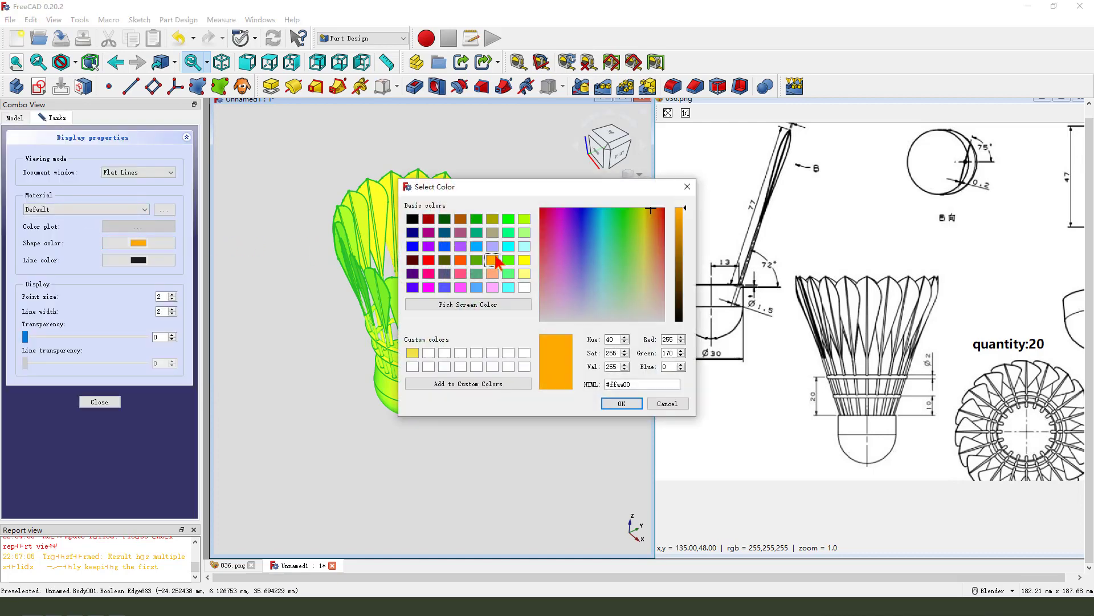
{"action": "left_click", "coordinate": [478, 220]}
{"action": "left_click", "coordinate": [621, 403]}
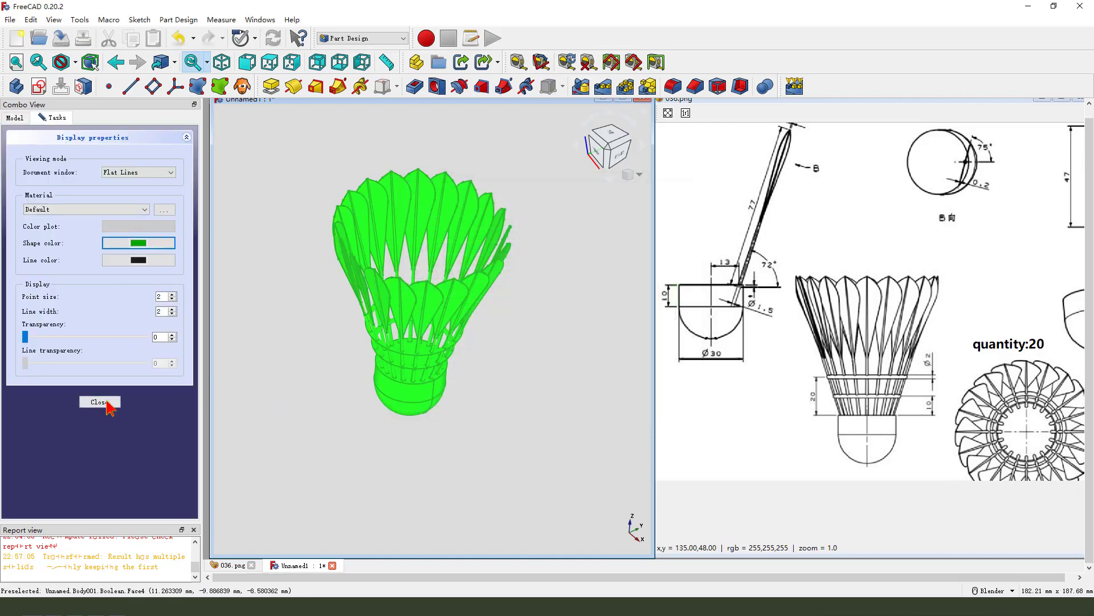
{"action": "left_click", "coordinate": [99, 402]}
{"action": "left_click", "coordinate": [330, 462]}
Step: Orbit the green shuttlecock and maximize the 3D view to fill the workspace
{"action": "middle_click_drag", "start_coordinate": [404, 473], "coordinate": [403, 471]}
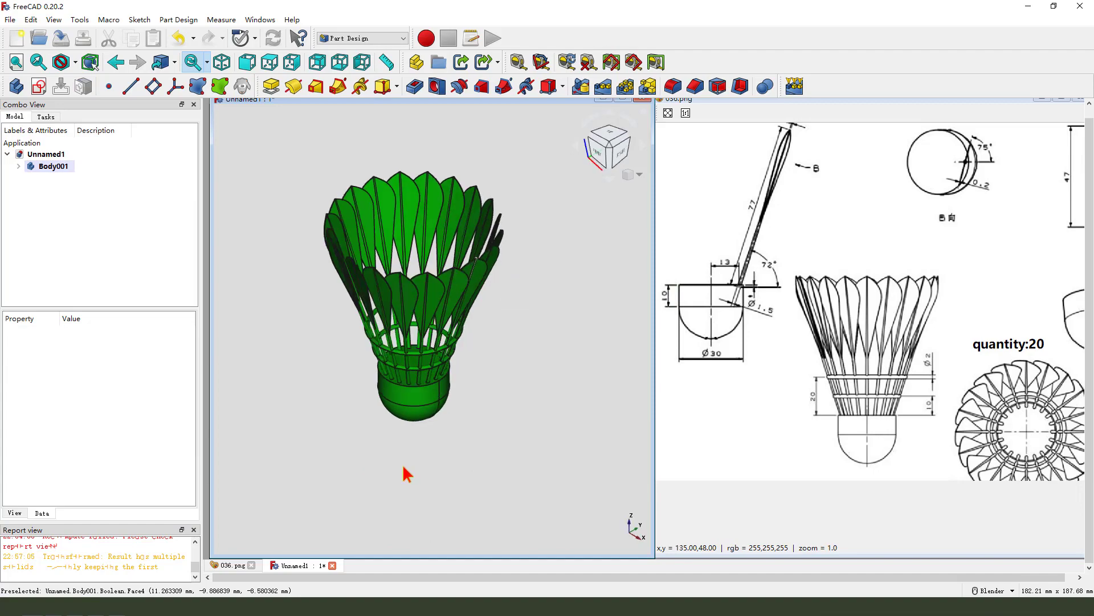
{"action": "scroll", "coordinate": [443, 374], "scroll_direction": "down", "scroll_amount": 3}
{"action": "scroll", "coordinate": [384, 371], "scroll_direction": "up", "scroll_amount": 5}
{"action": "mouse_move", "coordinate": [383, 371]}
{"action": "middle_mouse_down"}
{"action": "mouse_move", "coordinate": [518, 308]}
{"action": "mouse_move", "coordinate": [365, 386]}
{"action": "mouse_move", "coordinate": [501, 427]}
{"action": "mouse_move", "coordinate": [530, 342]}
{"action": "mouse_move", "coordinate": [523, 366]}
{"action": "mouse_move", "coordinate": [579, 357]}
{"action": "middle_mouse_up"}
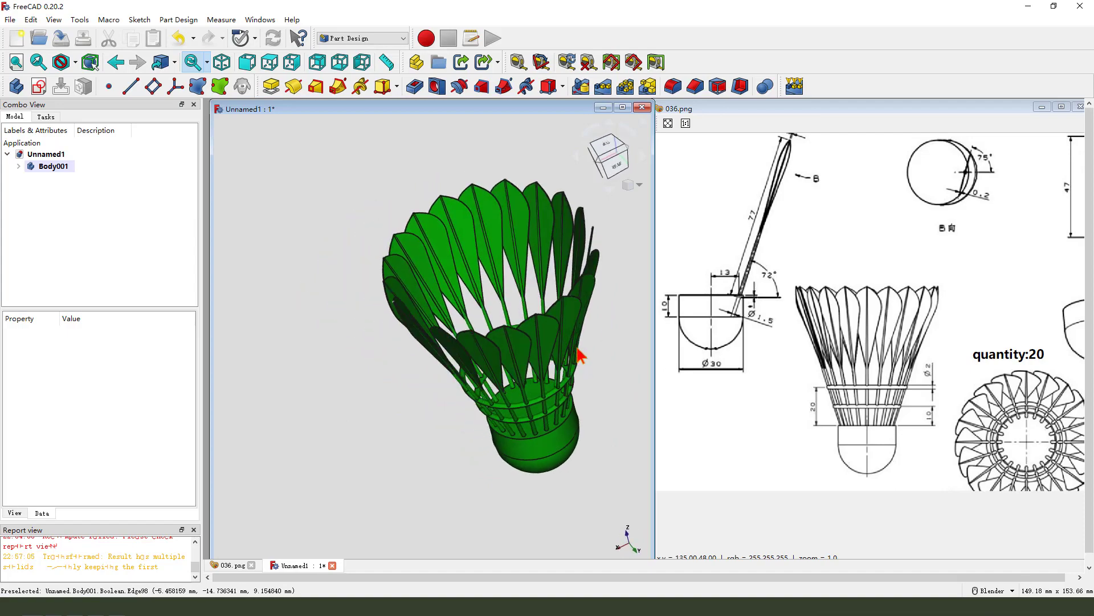
{"action": "left_click", "coordinate": [623, 108]}
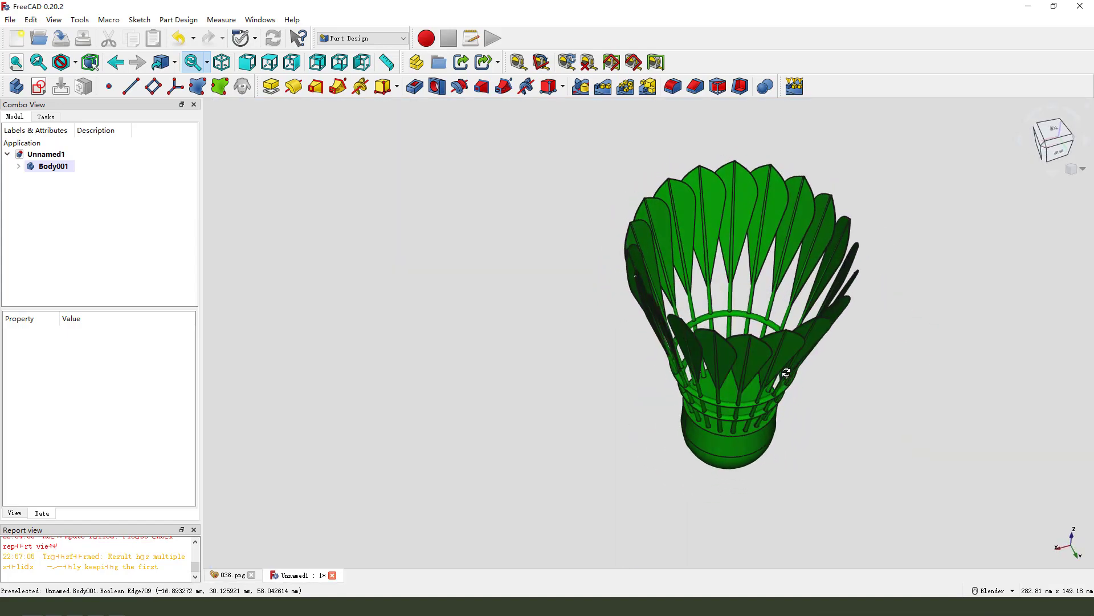